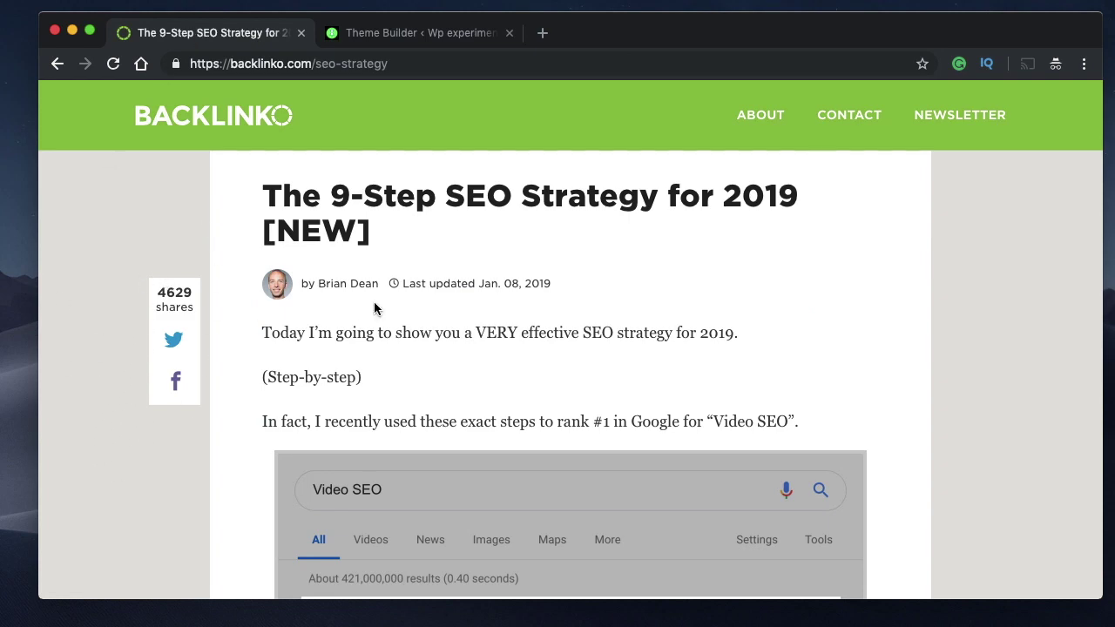
Examine how the social share bar behaves beside the Backlinko SEO strategy article.
scroll(373, 311, "down", 5)
scroll(312, 362, "up", 5)
scroll(377, 296, "down", 10)
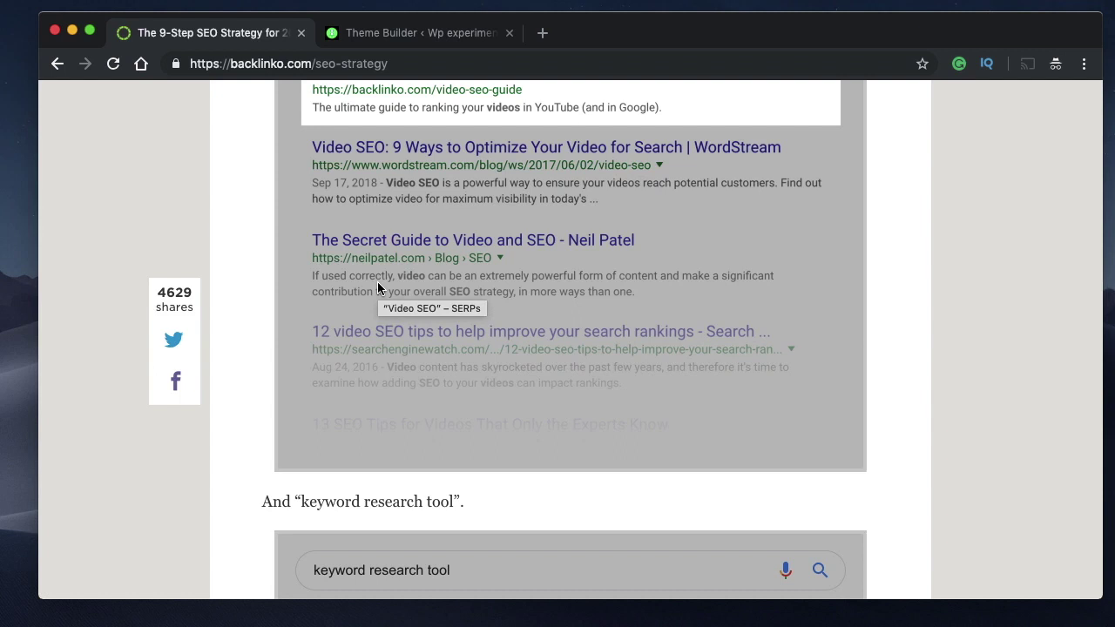
Switch to the WordPress Saved Templates page and start a new template of type Single for the Post post type.
key("ctrl+Tab")
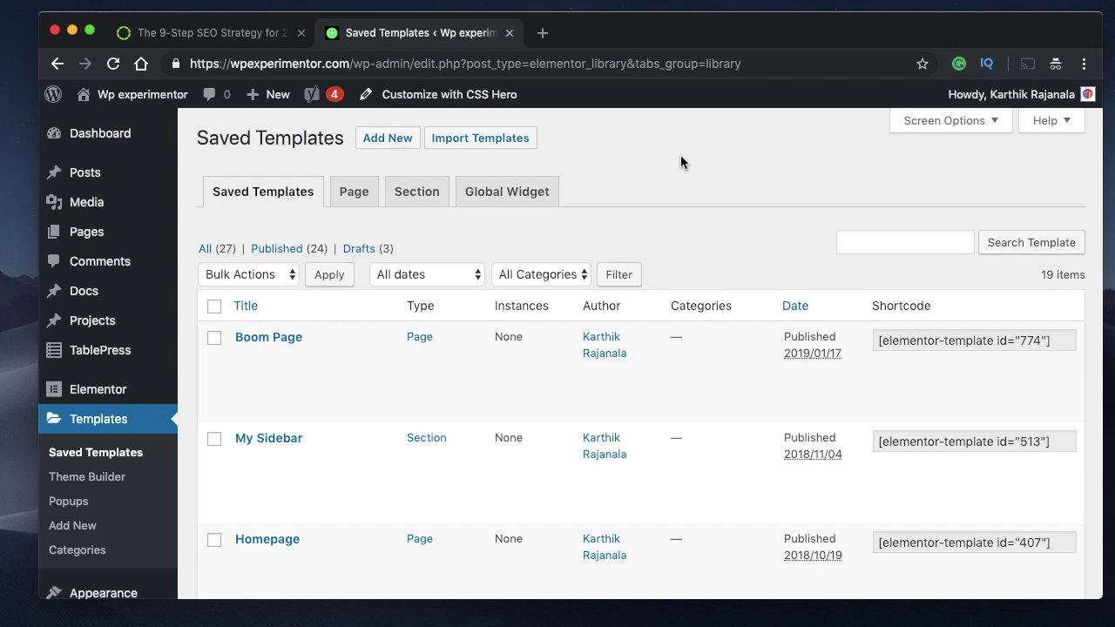
left_click(382, 139)
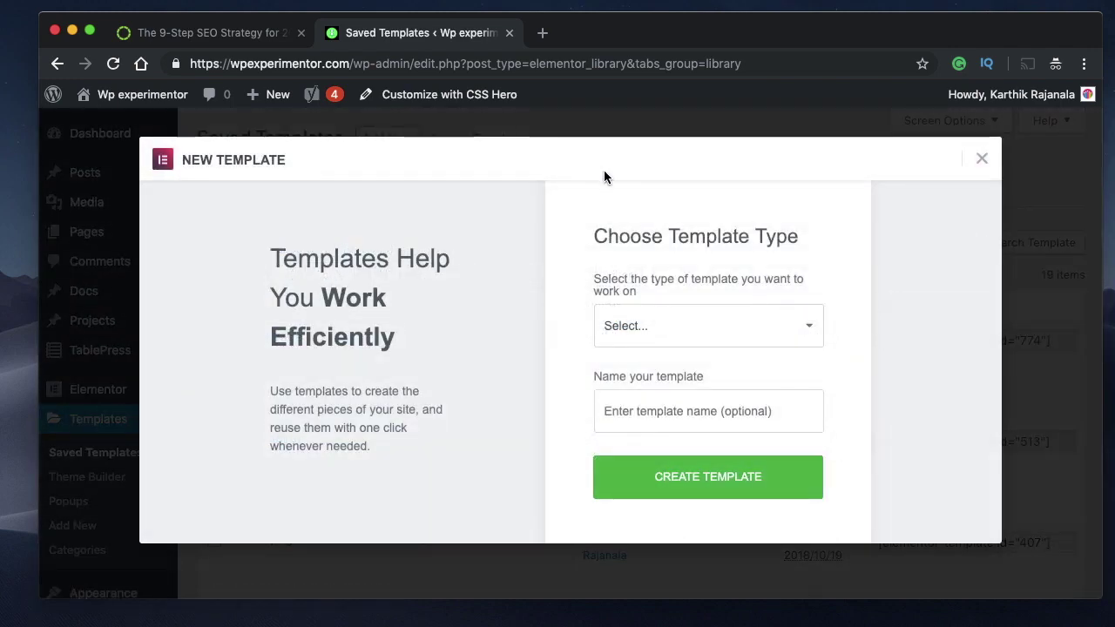
left_click(663, 319)
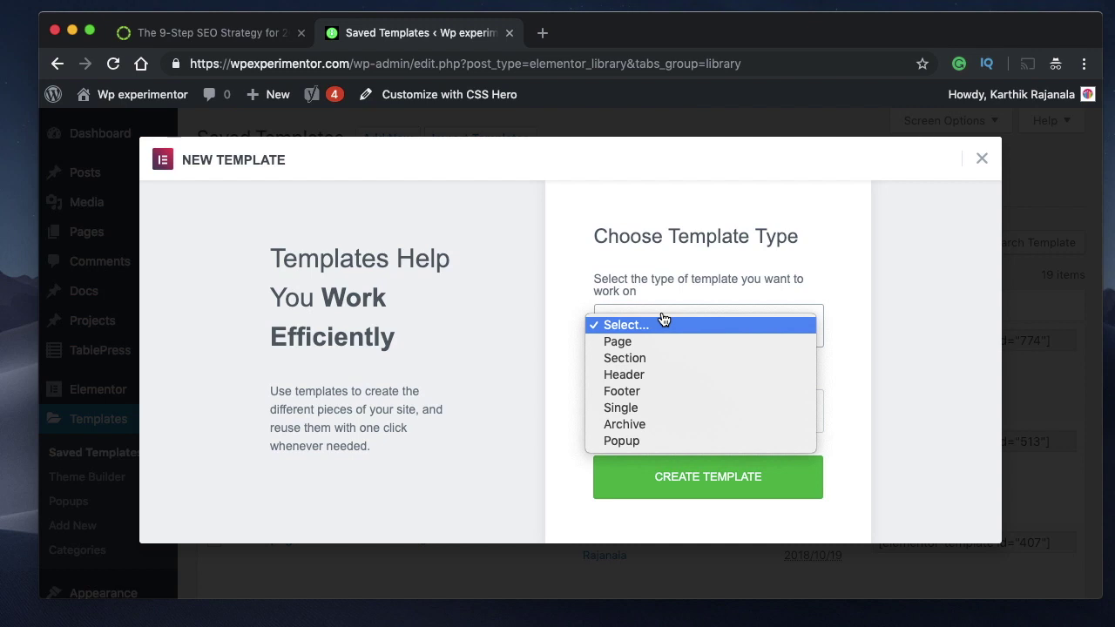
left_click(650, 409)
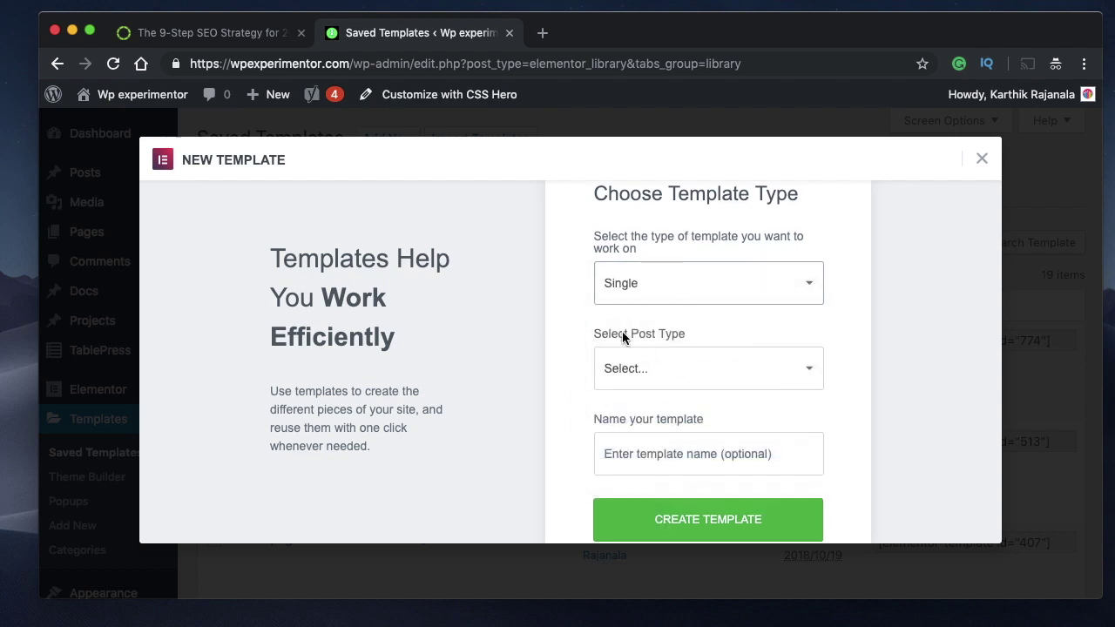
left_click(674, 369)
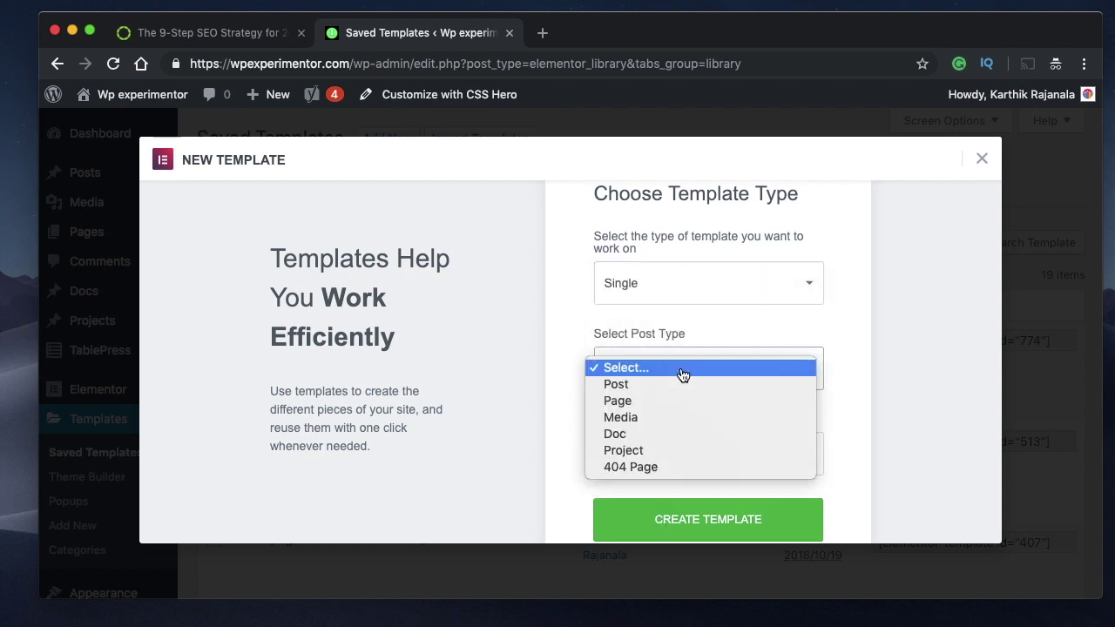
left_click(666, 389)
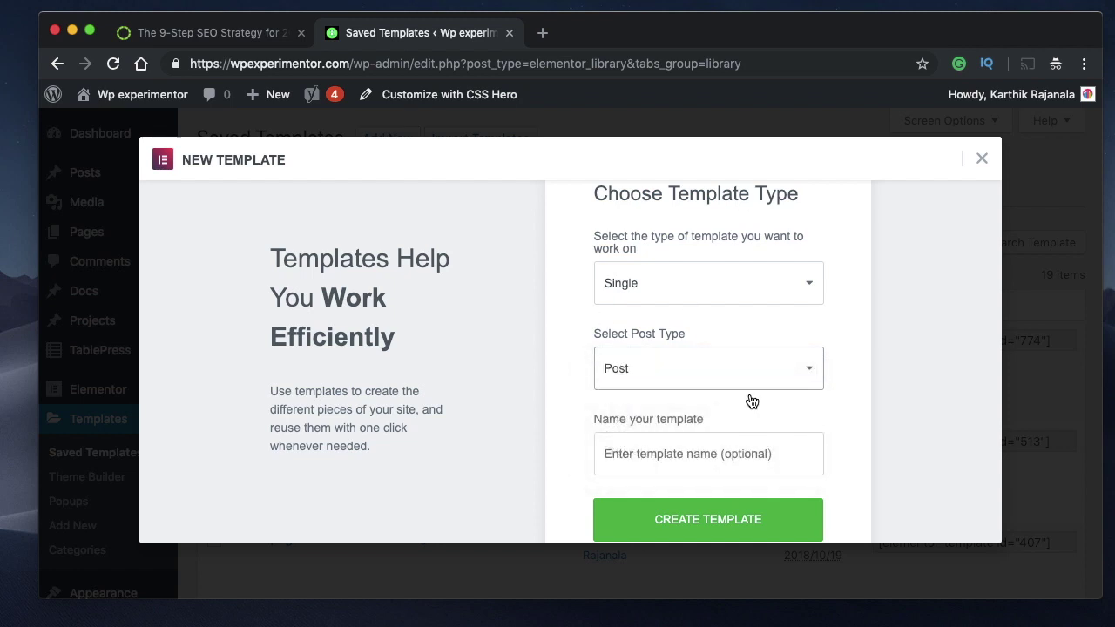
Name the template "Sticky Design" and create it.
left_click(691, 466)
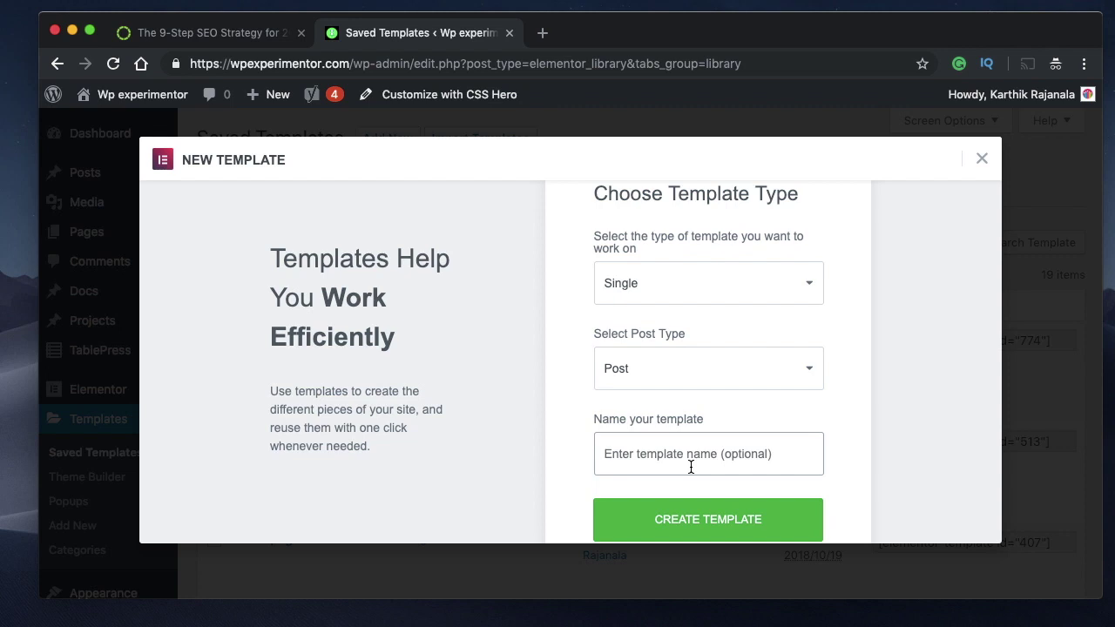
left_click(690, 467)
type("U")
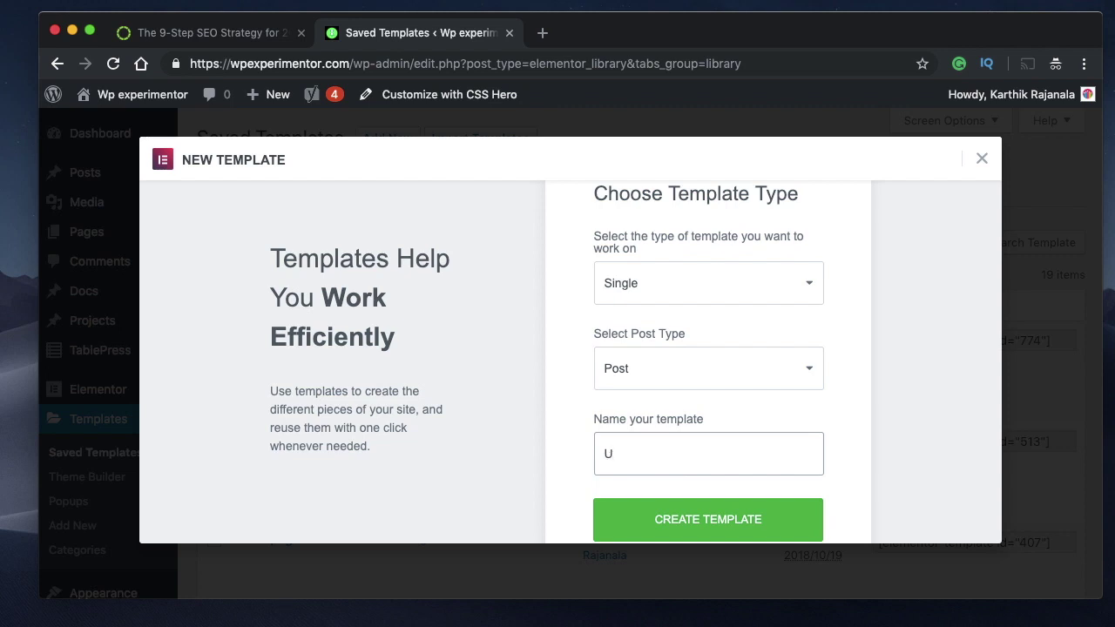
type("N")
key("BackSpace")
key("BackSpace")
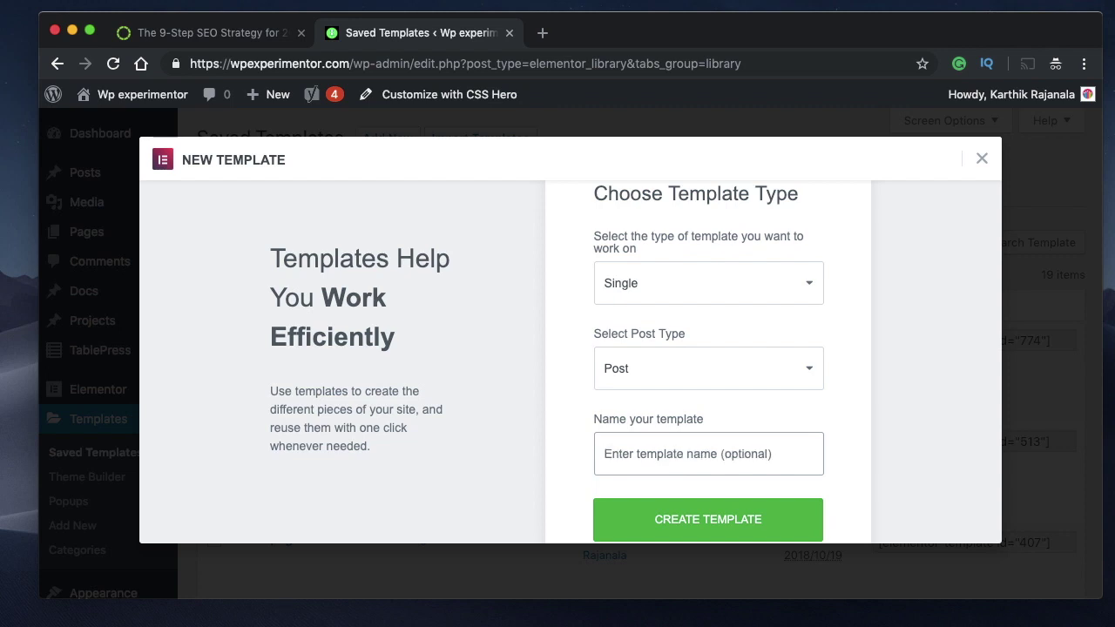
type("R")
key("BackSpace")
type("S")
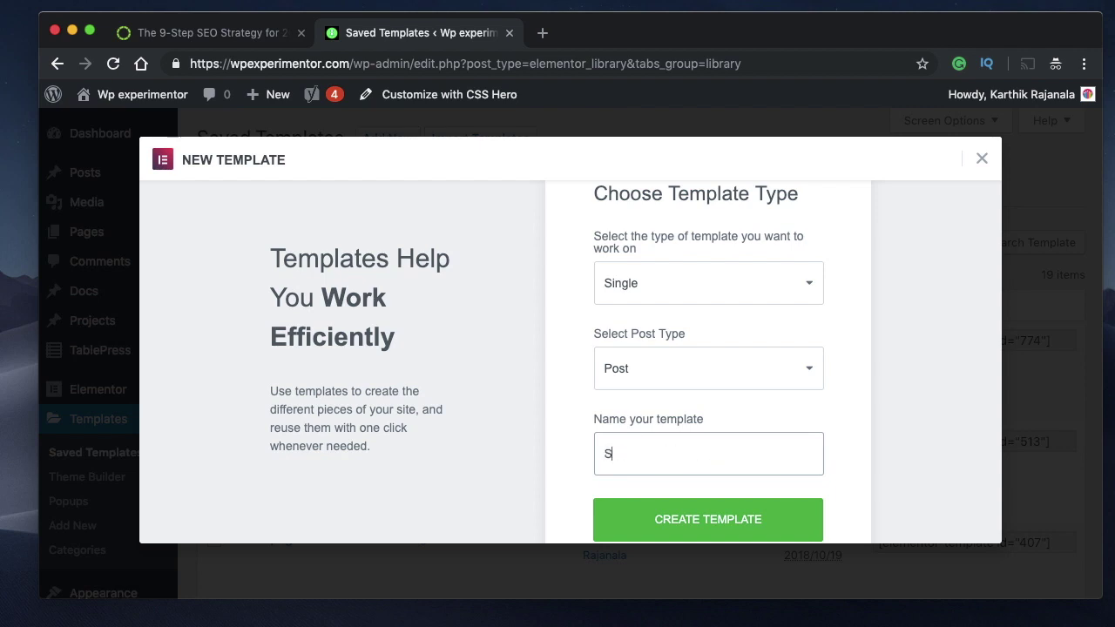
type("ticky Design")
left_click(661, 527)
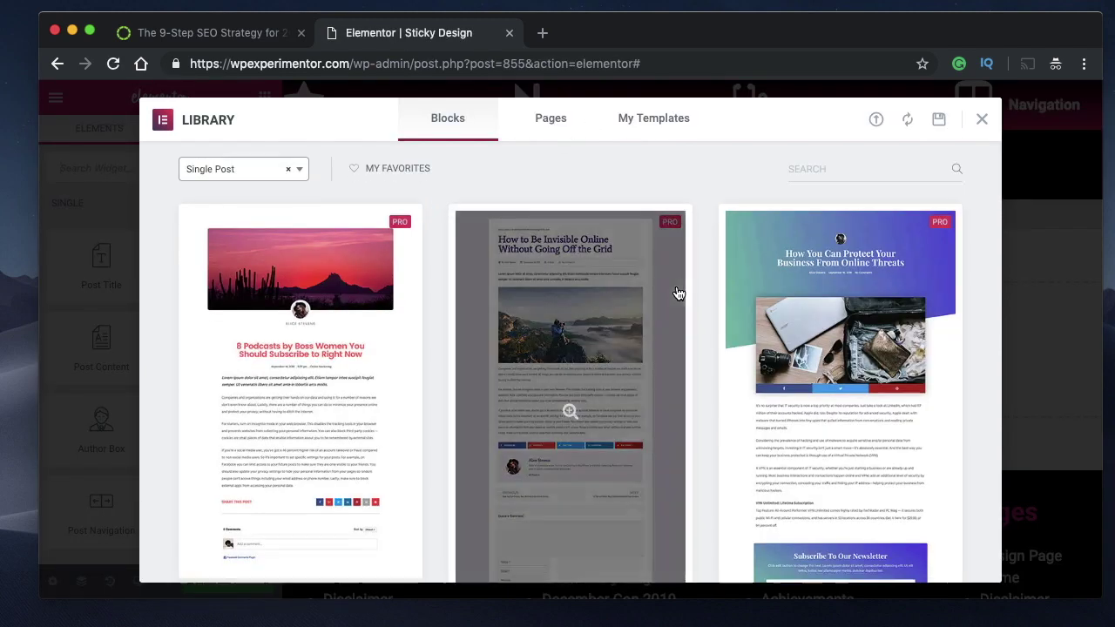
Dismiss the block library without inserting a design and add a section with two equal columns.
scroll(676, 291, "down", 5)
scroll(370, 407, "down", 3)
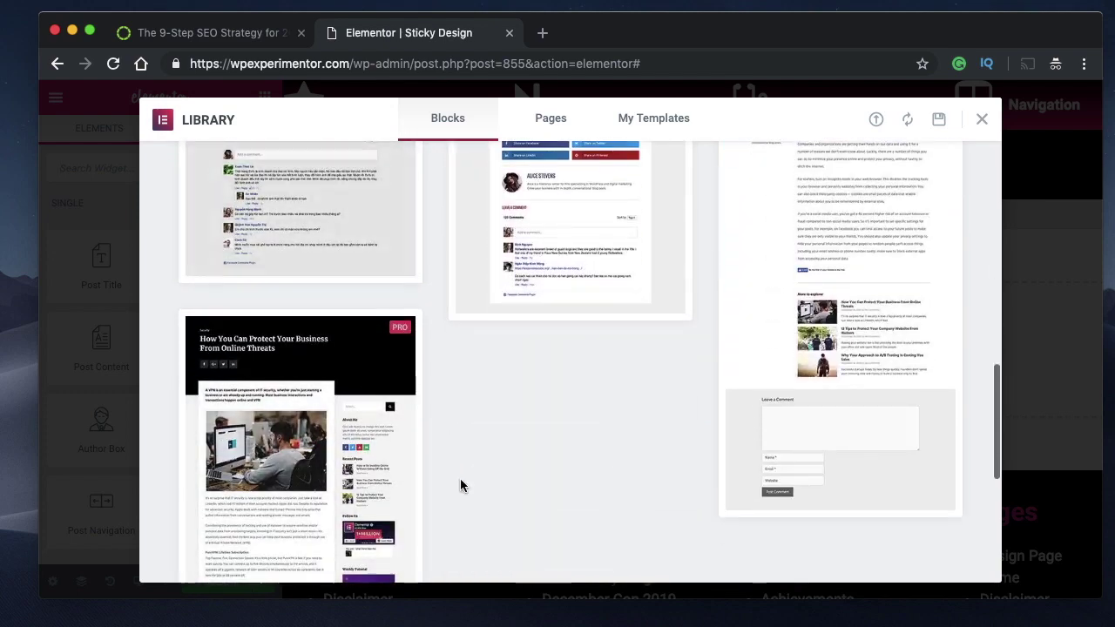
scroll(460, 485, "up", 10)
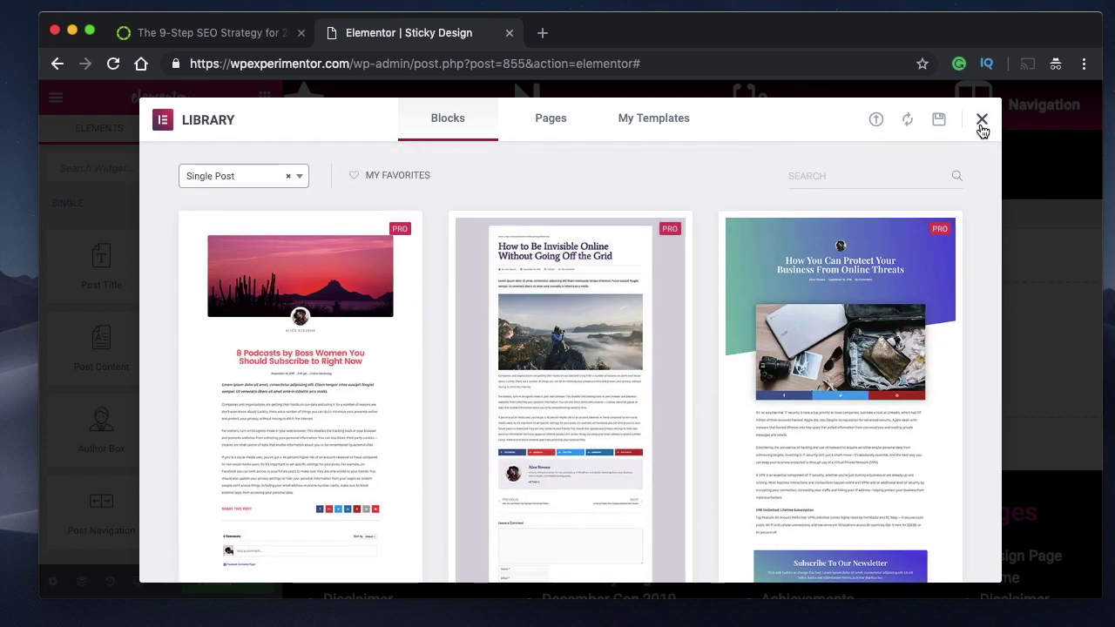
left_click(982, 120)
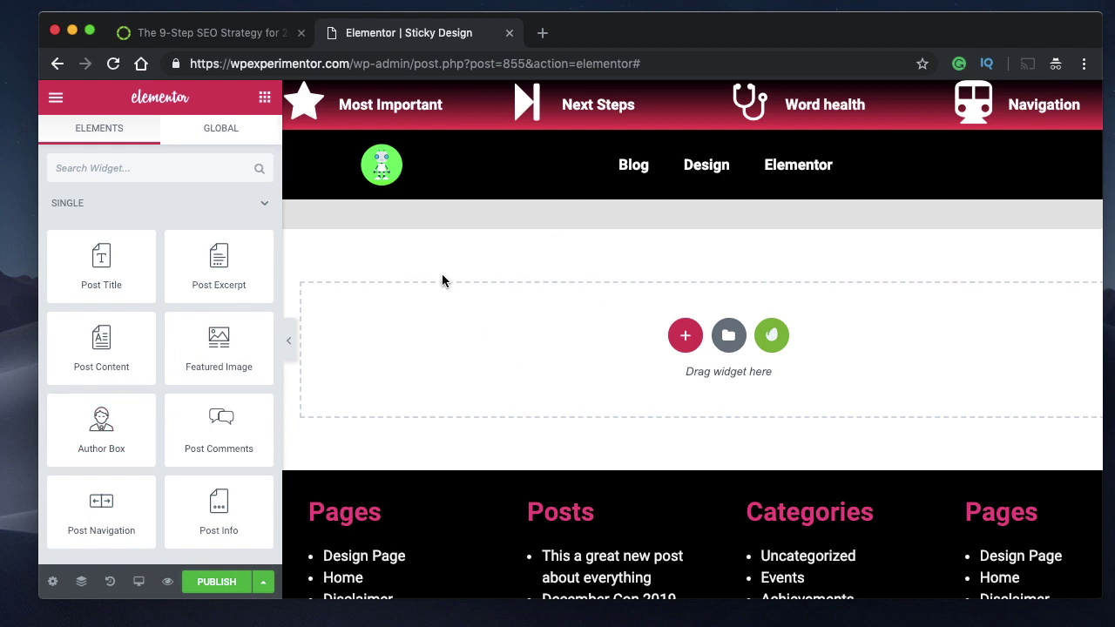
left_click(685, 335)
left_click(602, 387)
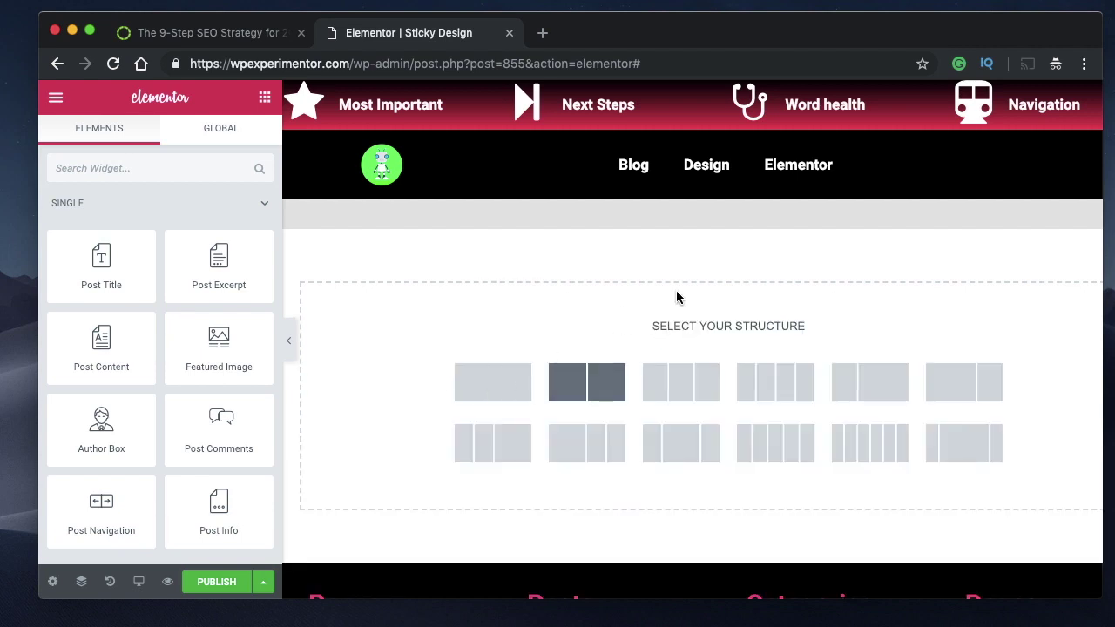
left_click(557, 245)
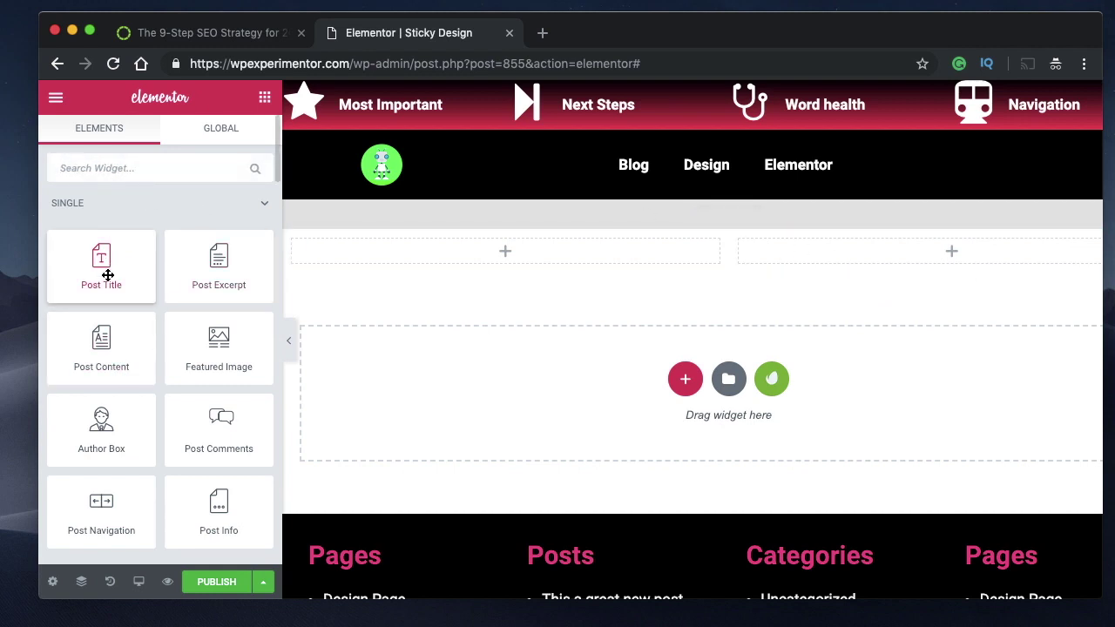
Place a Post Title widget in the section's second column with a Post Content widget below it.
left_click_drag(108, 275, 866, 254)
left_click(264, 97)
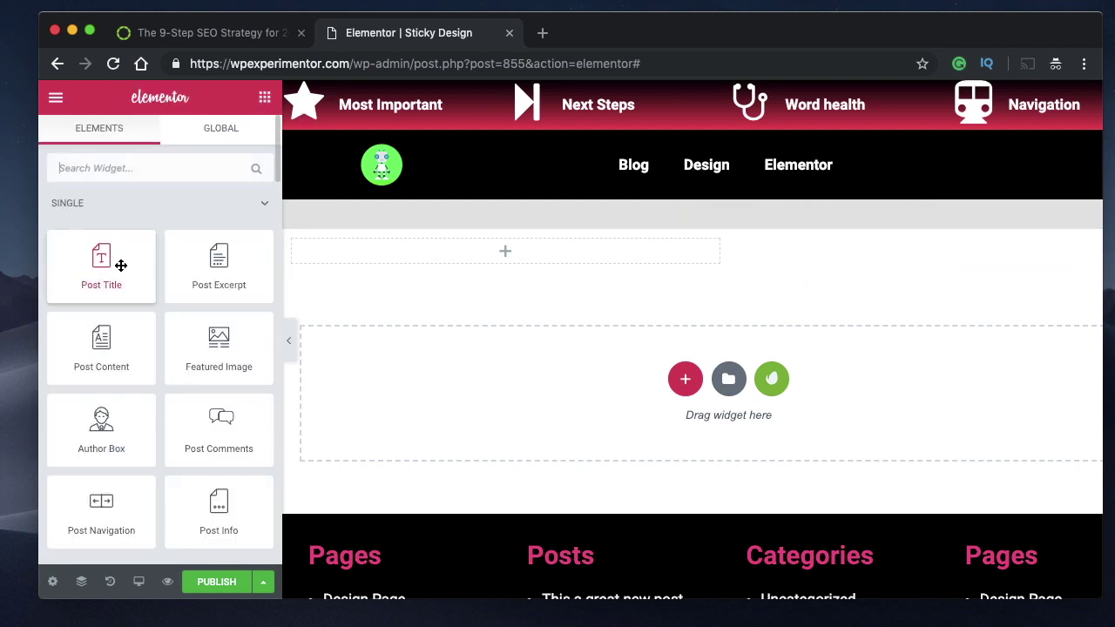
left_click_drag(104, 352, 860, 311)
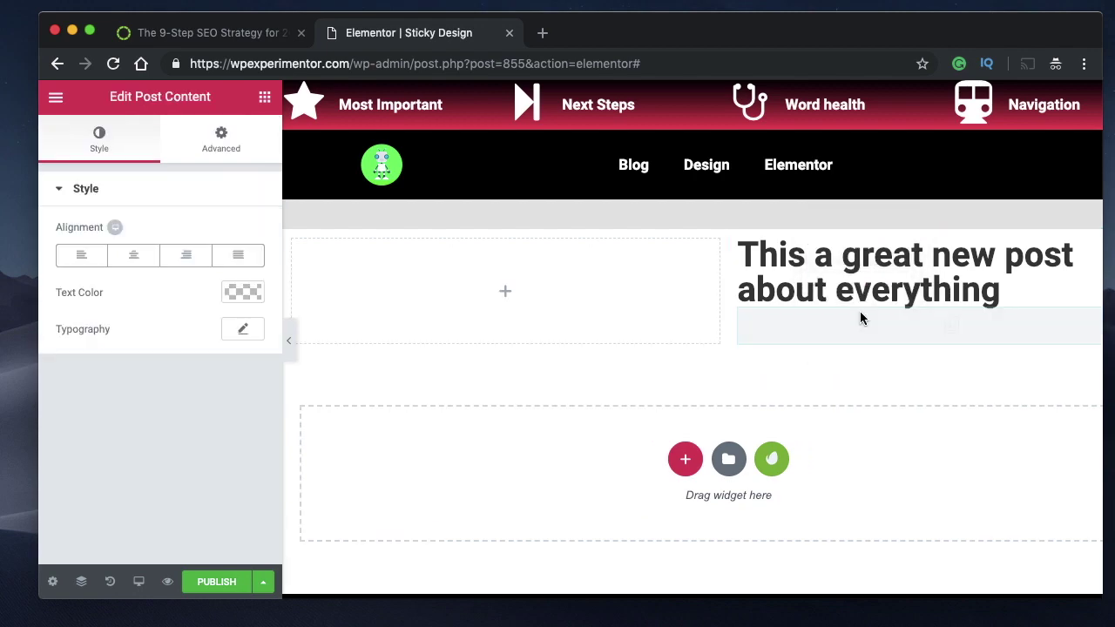
Add a Featured Image widget above the post title and a Post Info widget between the title and the content.
left_click(264, 96)
left_click_drag(190, 350, 819, 251)
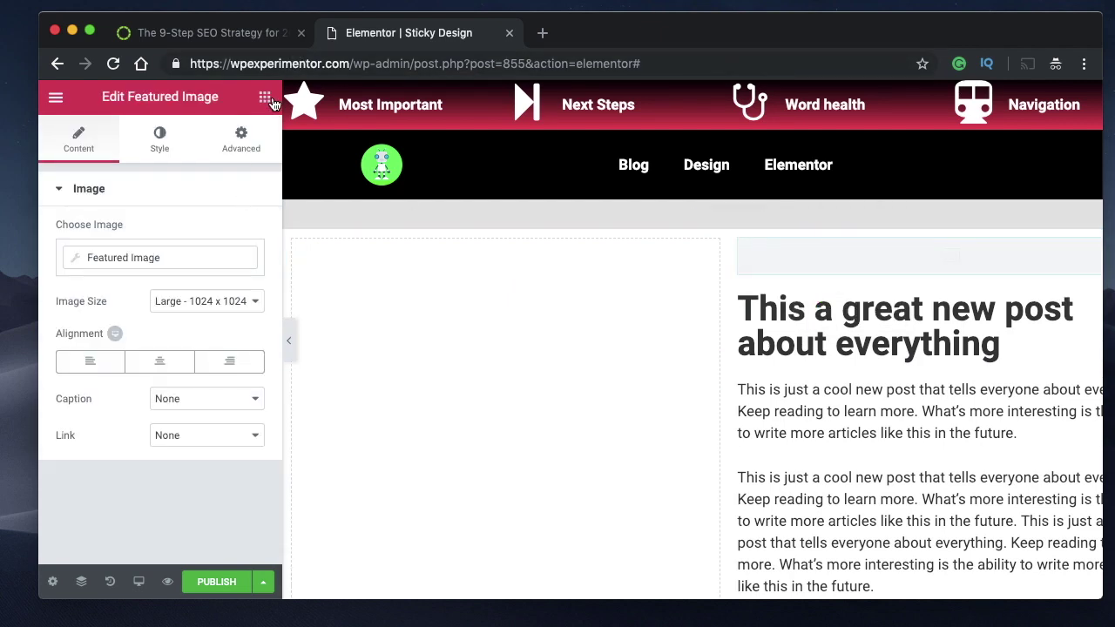
left_click(264, 97)
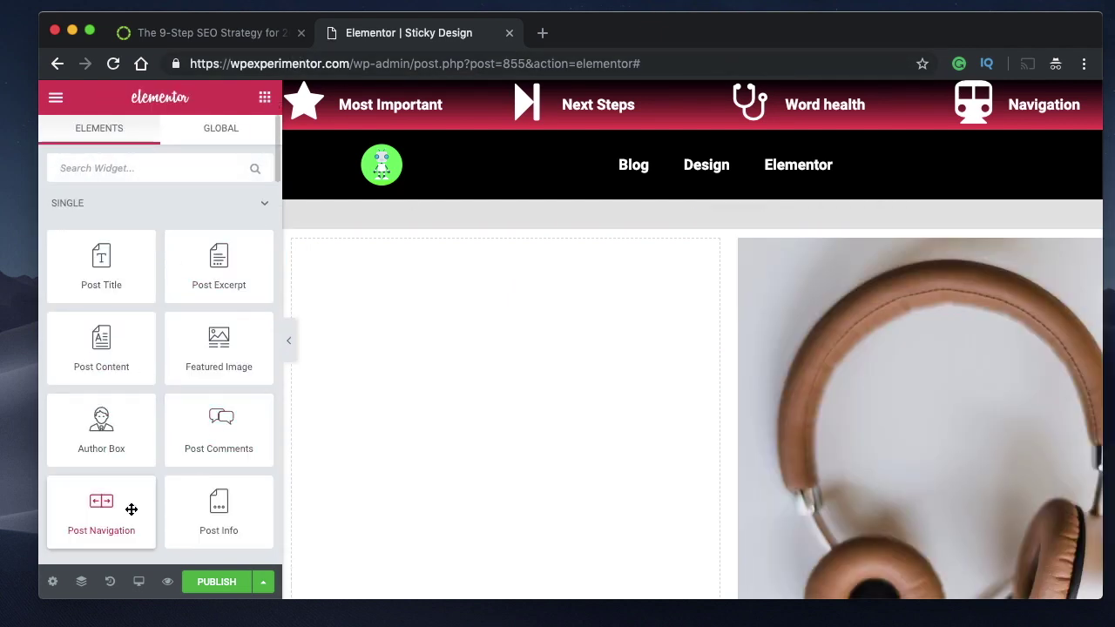
scroll(966, 445, "down", 5)
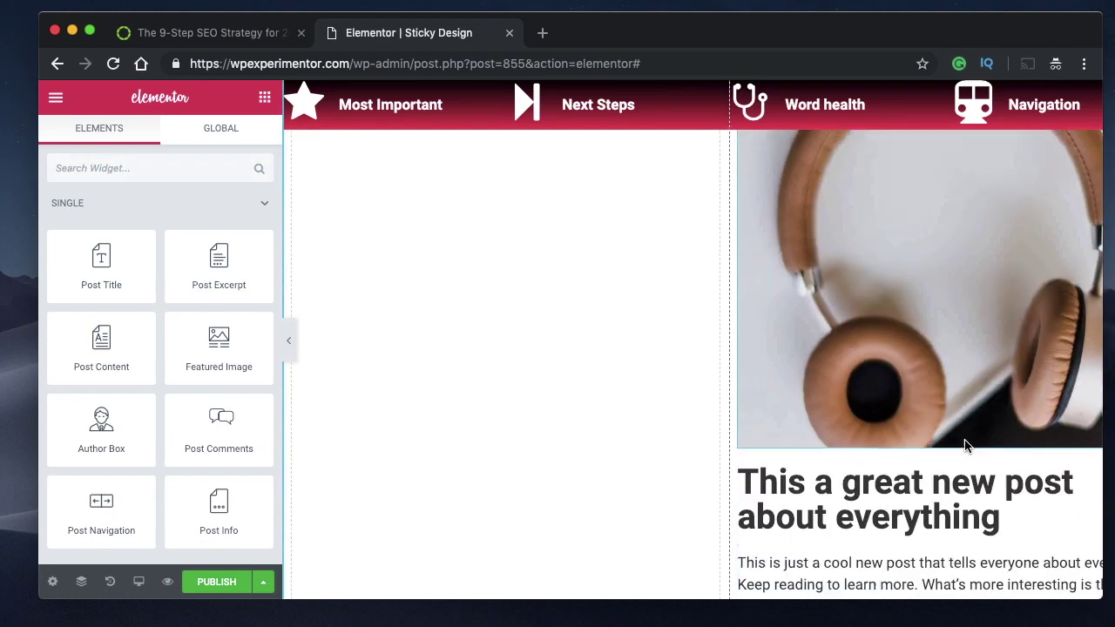
left_click_drag(218, 515, 795, 306)
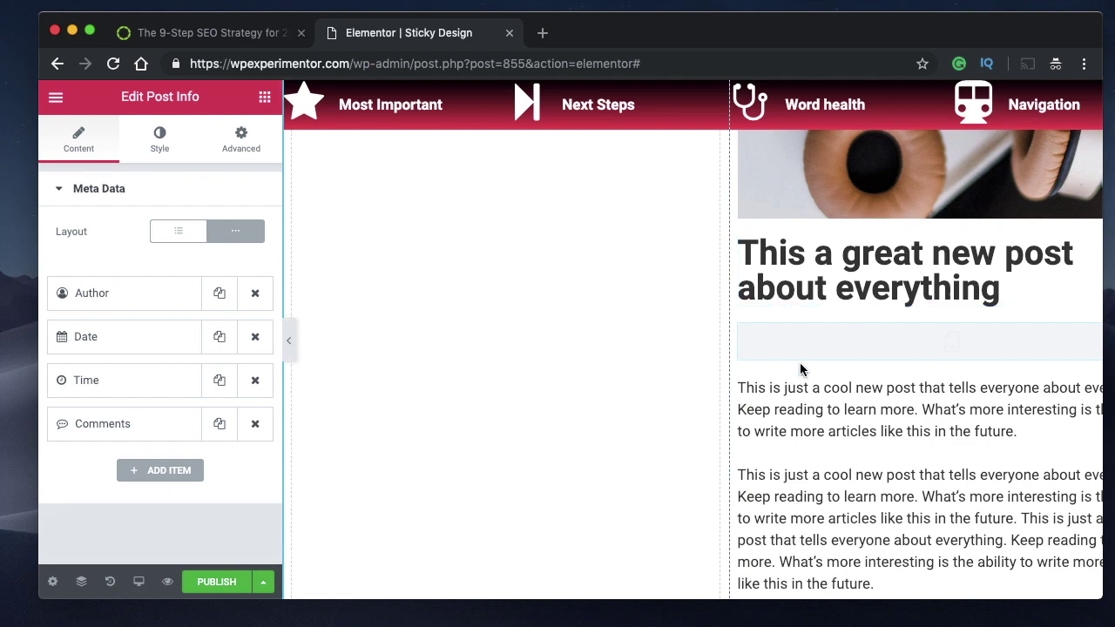
Set the width of the second column, which holds the post widgets, to 92%.
scroll(536, 344, "up", 5)
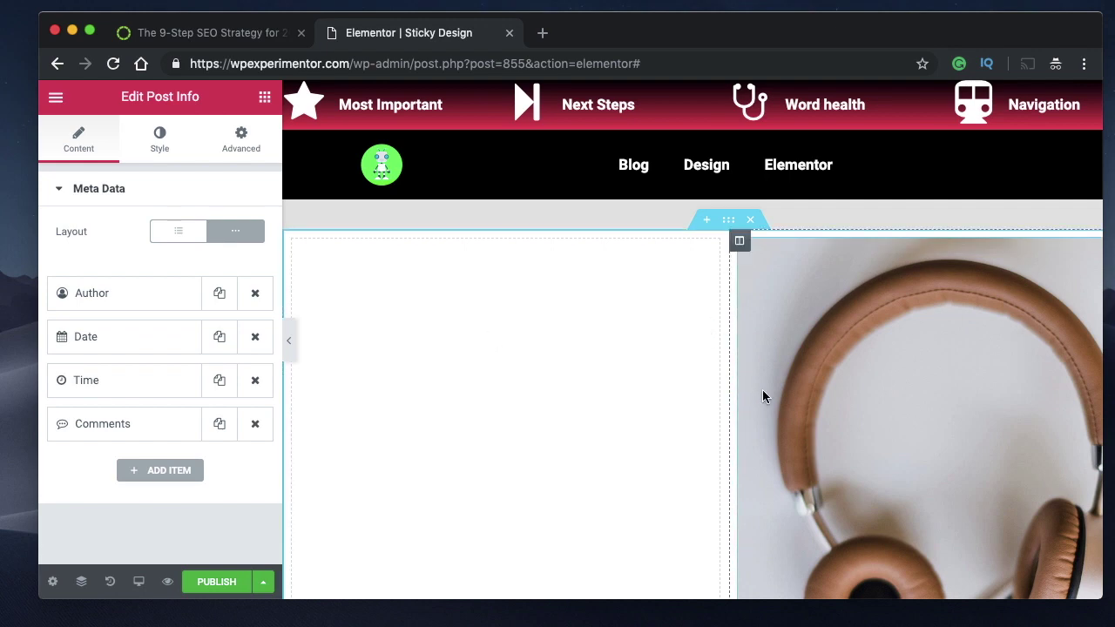
scroll(762, 389, "down", 3)
scroll(762, 385, "up", 3)
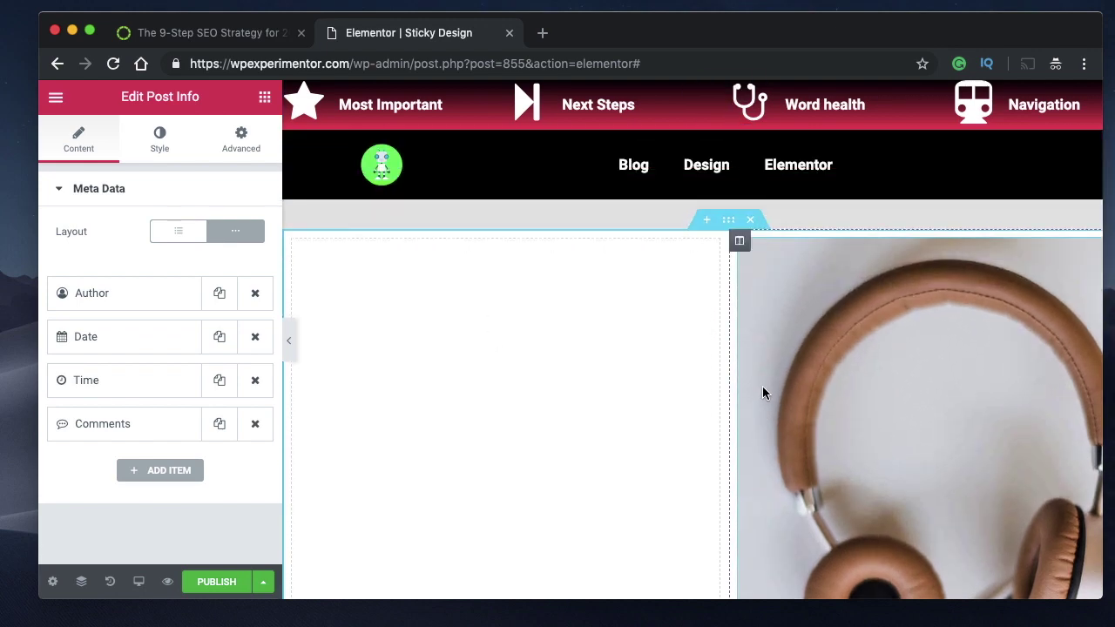
left_click(738, 242)
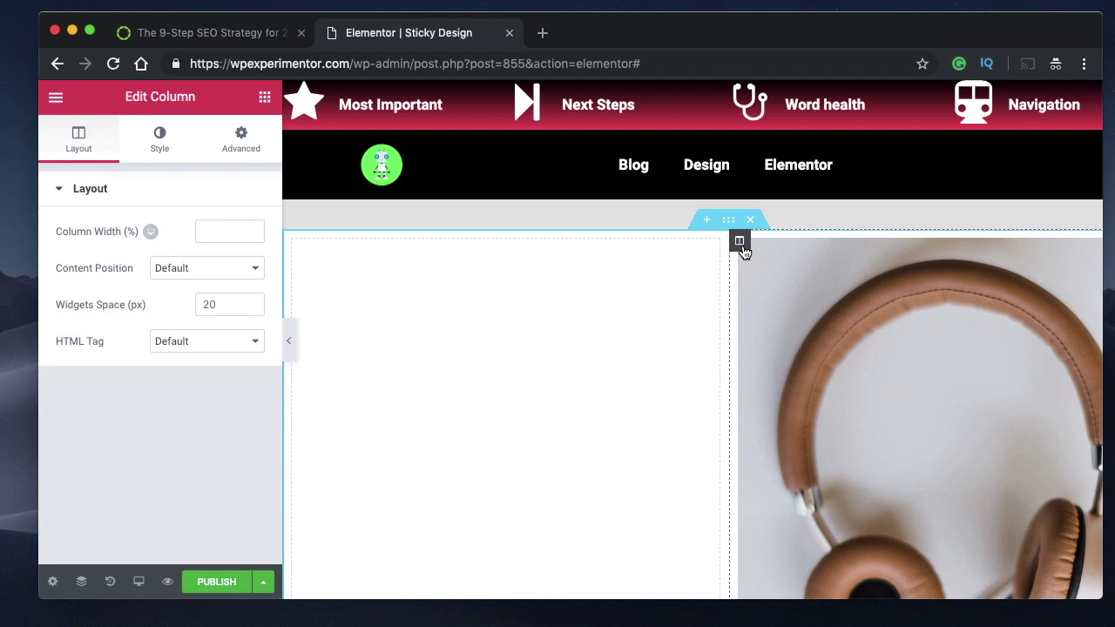
left_click(205, 235)
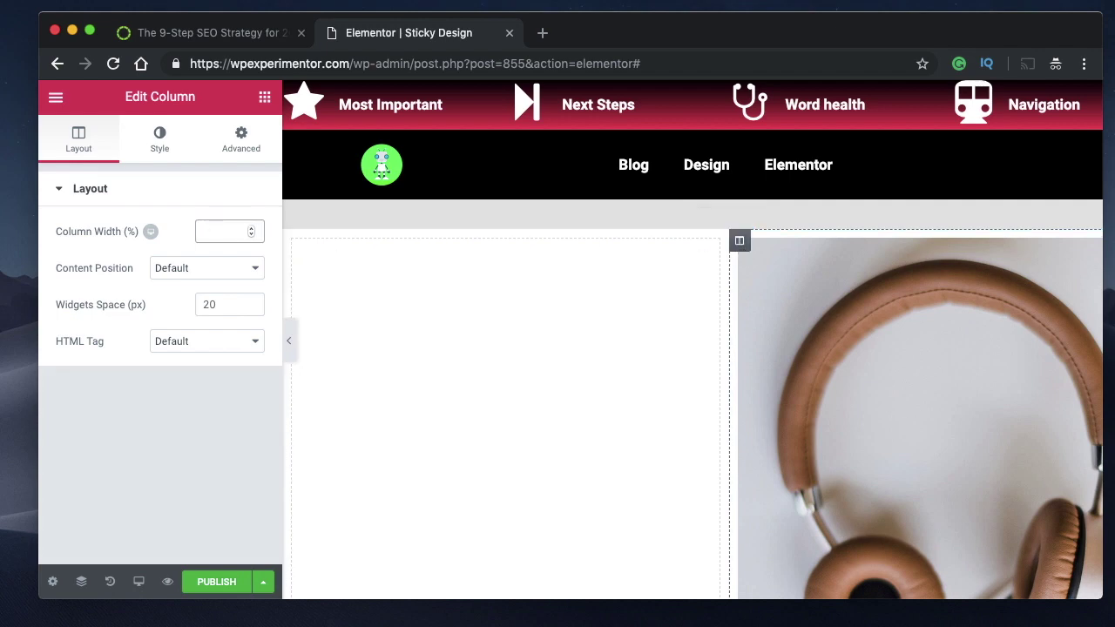
type("92")
scroll(600, 346, "down", 5)
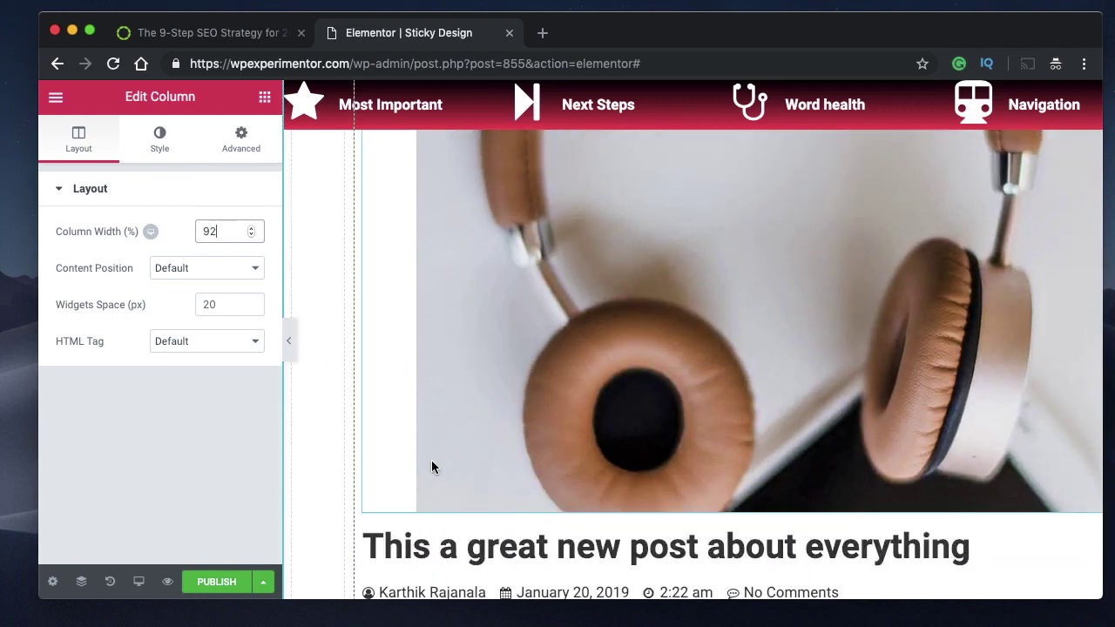
scroll(432, 461, "down", 10)
scroll(432, 462, "down", 3)
scroll(432, 462, "up", 10)
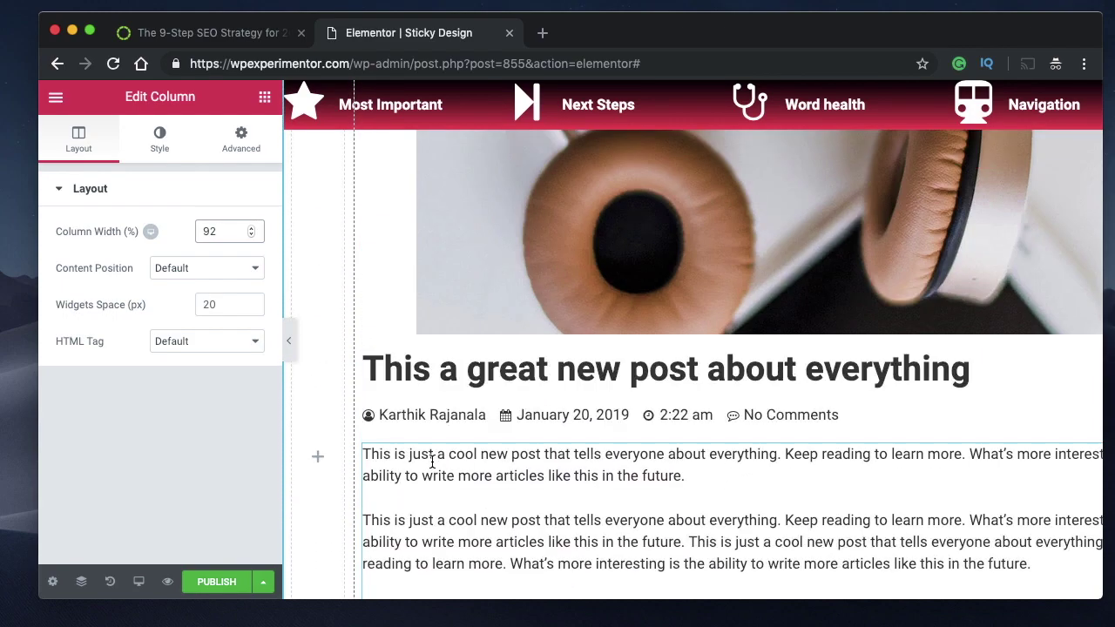
Check the narrow first column's layout settings and preview the post layout with the editing panel hidden.
left_click(318, 459)
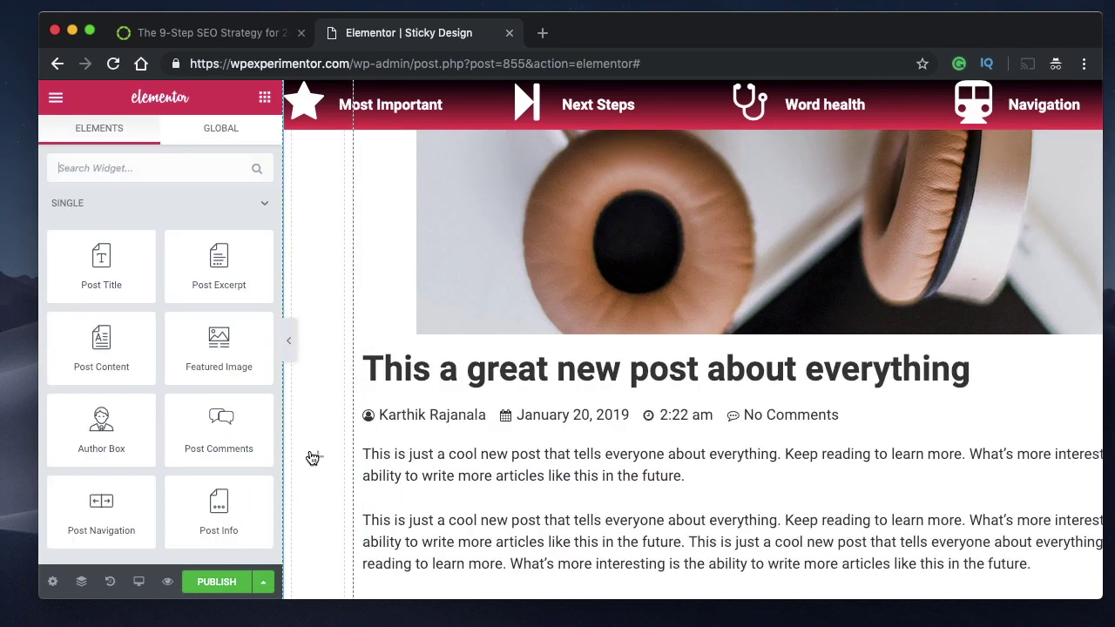
scroll(320, 341, "up", 5)
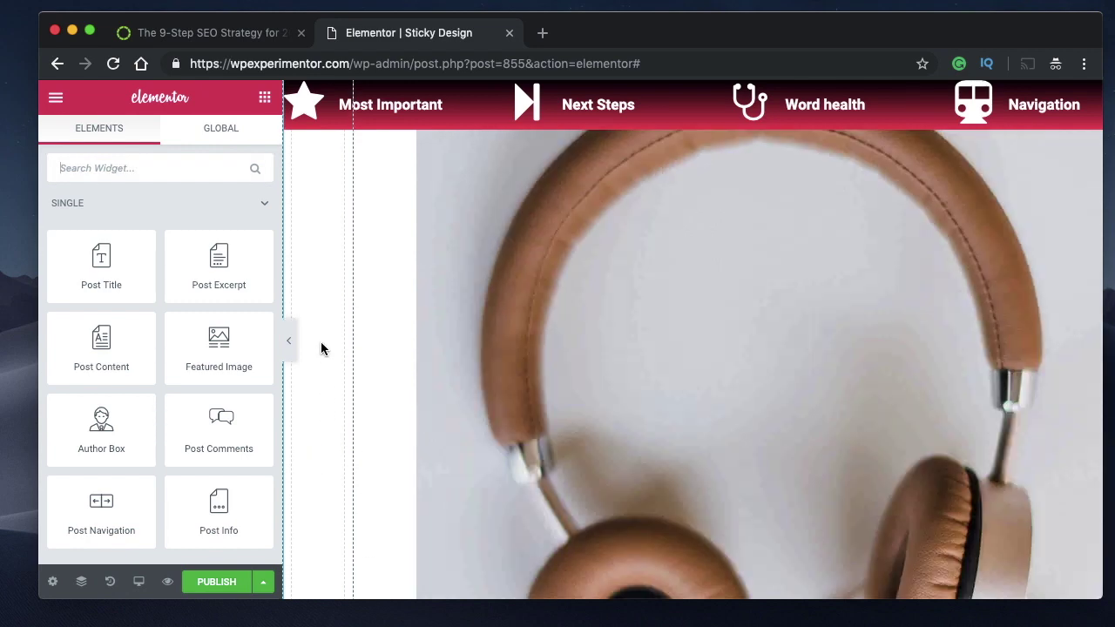
left_click(293, 242)
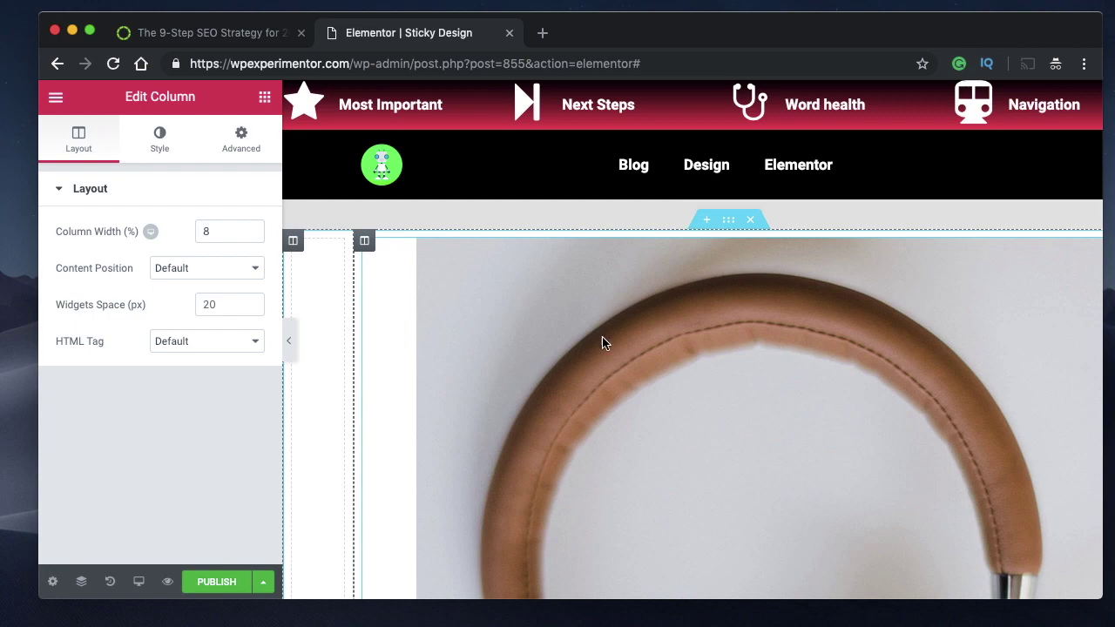
left_click(294, 355)
scroll(610, 383, "down", 5)
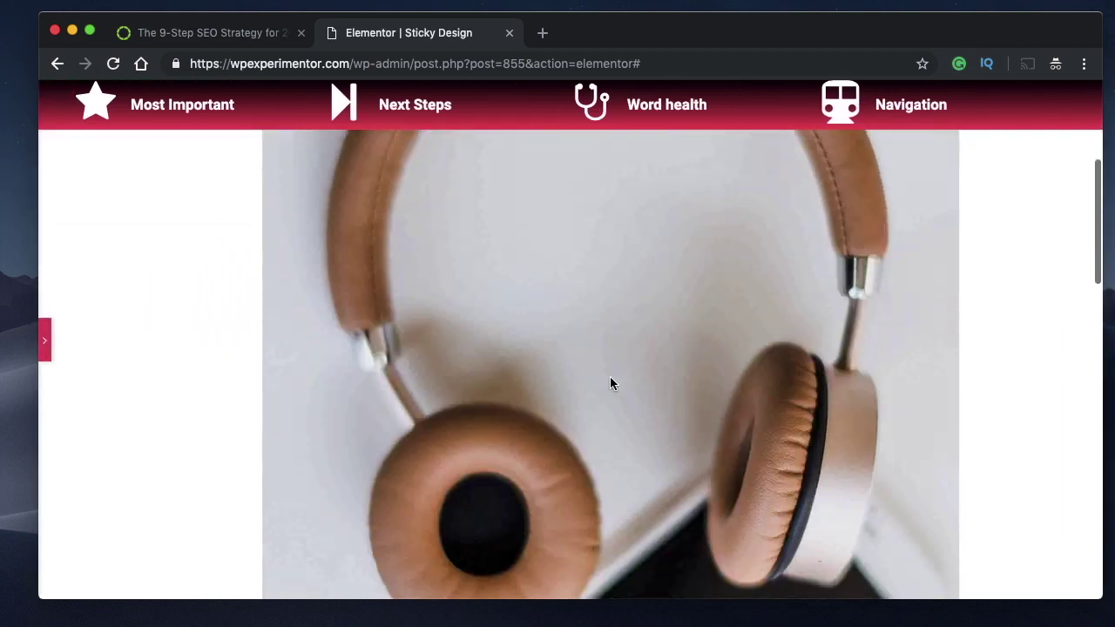
scroll(610, 383, "up", 4)
scroll(610, 383, "up", 1)
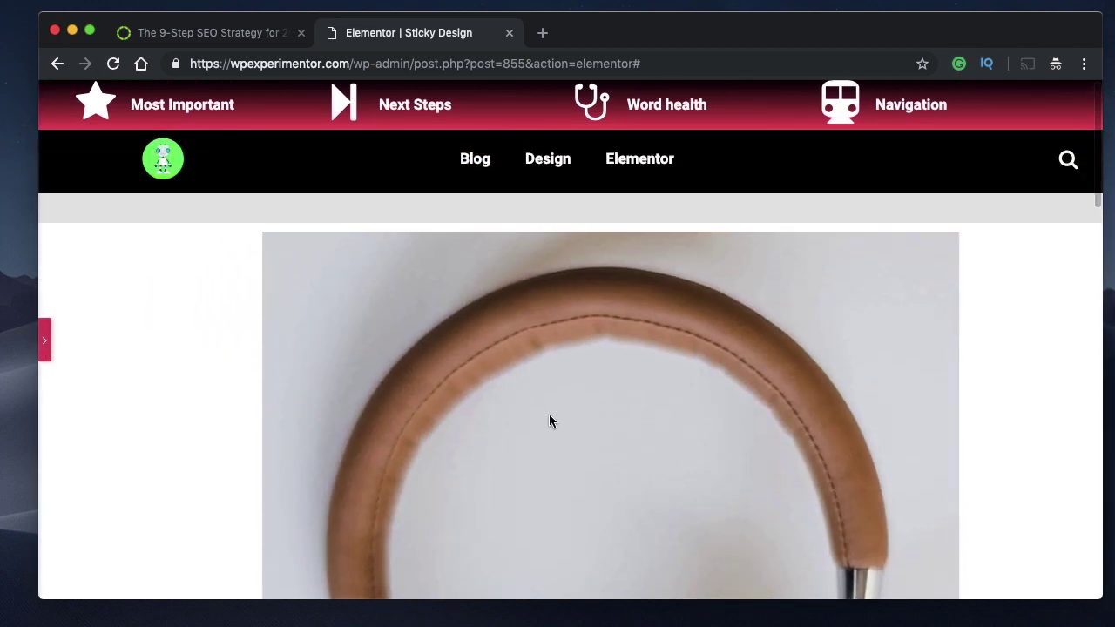
scroll(549, 421, "down", 10)
scroll(549, 420, "down", 3)
scroll(550, 421, "up", 7)
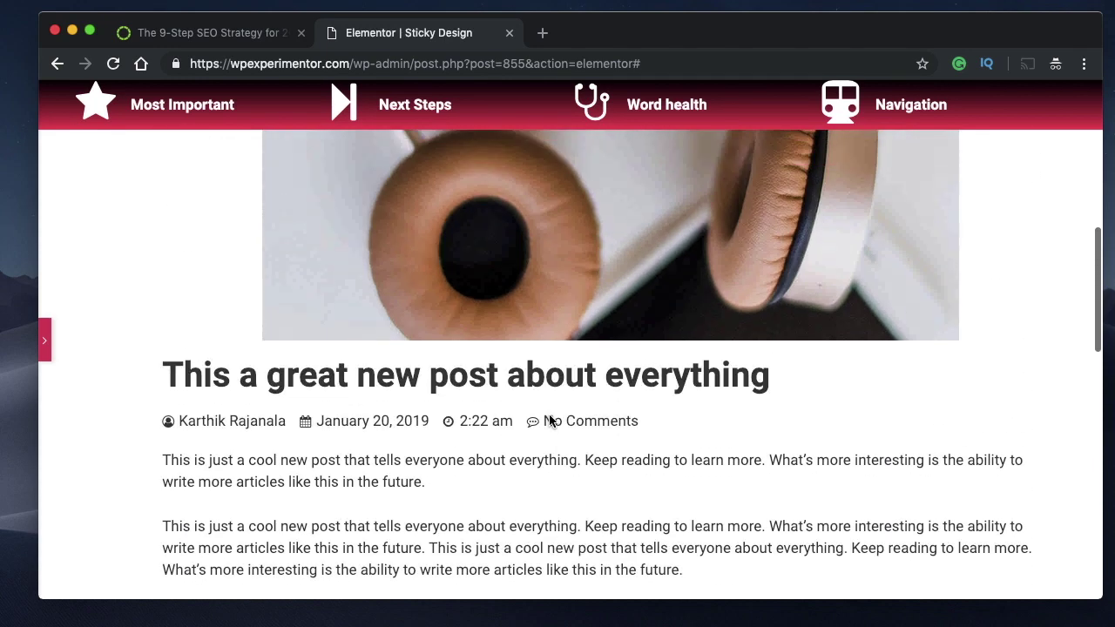
Search the widgets for "share" and place a Share Buttons widget in the section's narrow first column.
scroll(549, 420, "down", 4)
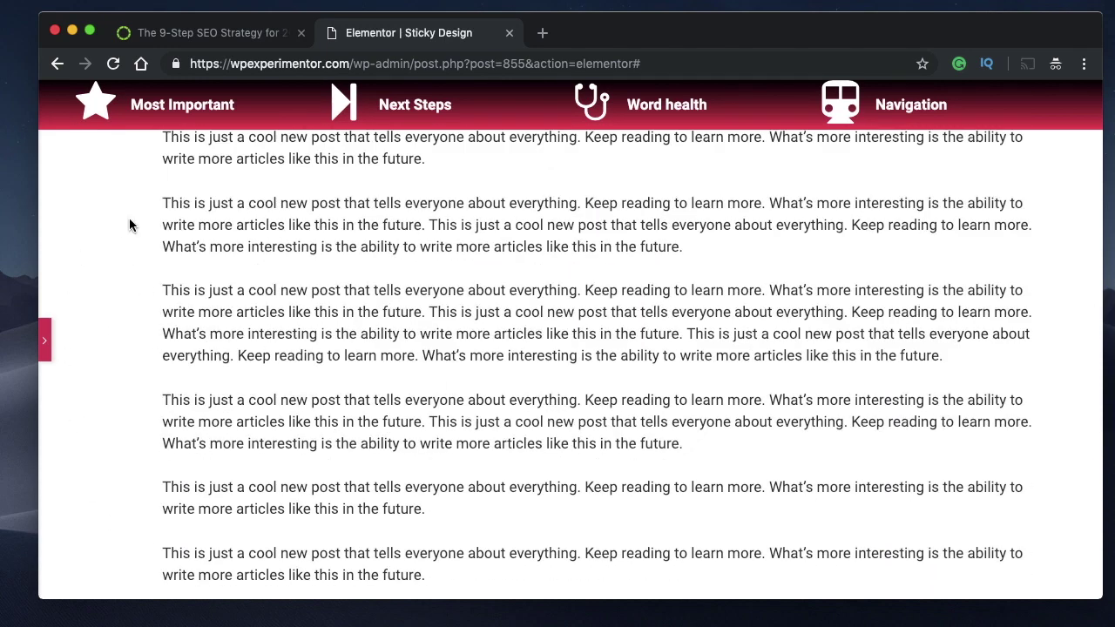
left_click(46, 338)
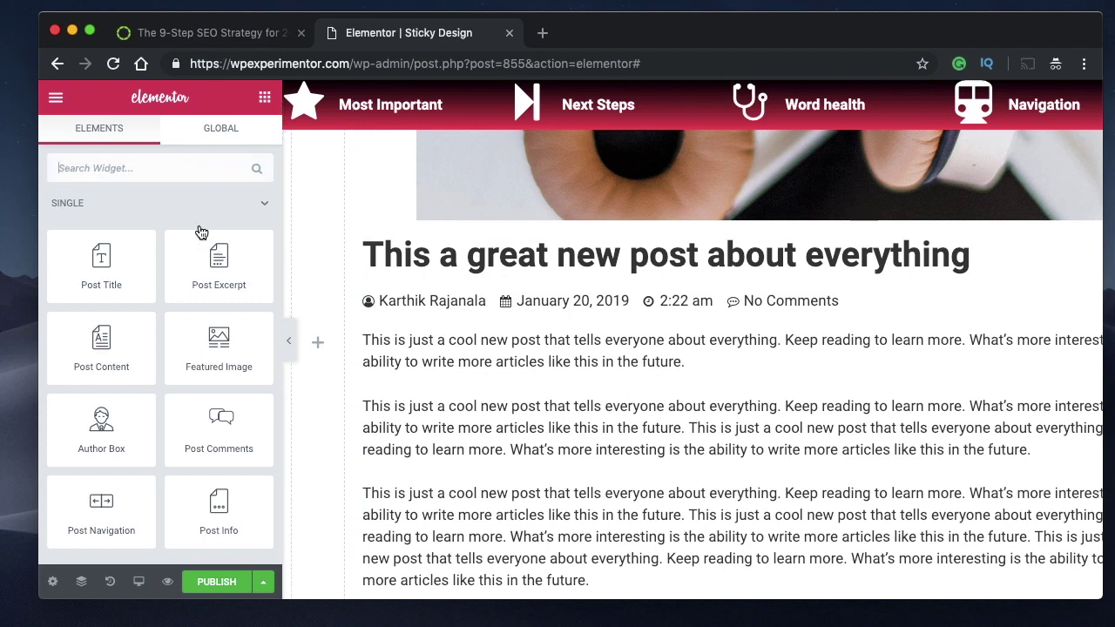
type("share")
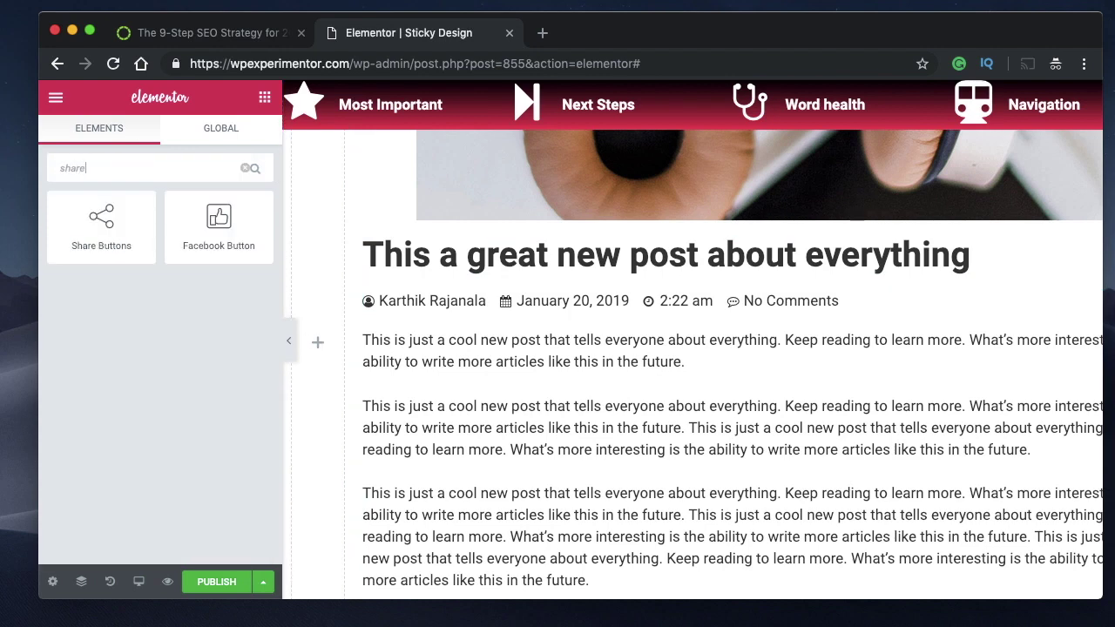
left_click_drag(117, 219, 327, 364)
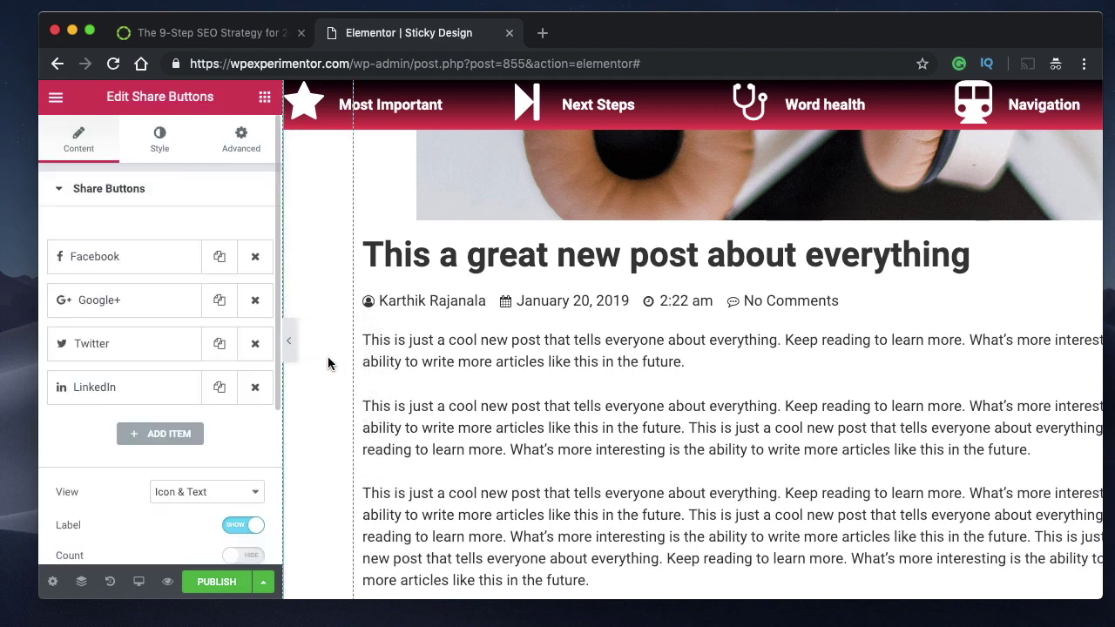
Set the share buttons' view to Icon and check how they look in the narrow column.
scroll(161, 406, "down", 5)
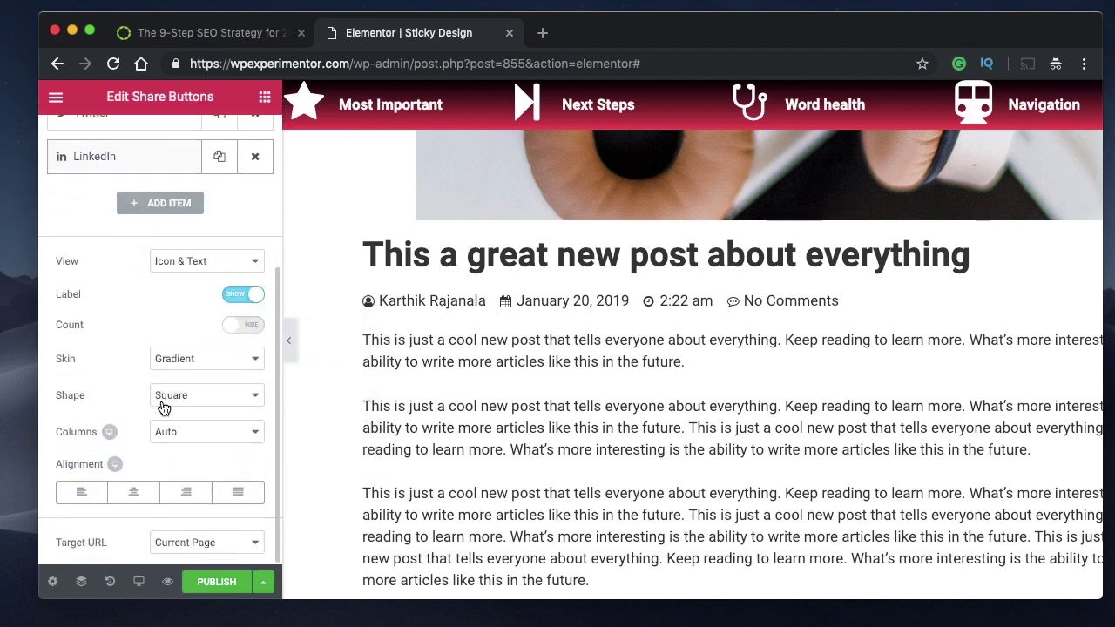
left_click(204, 258)
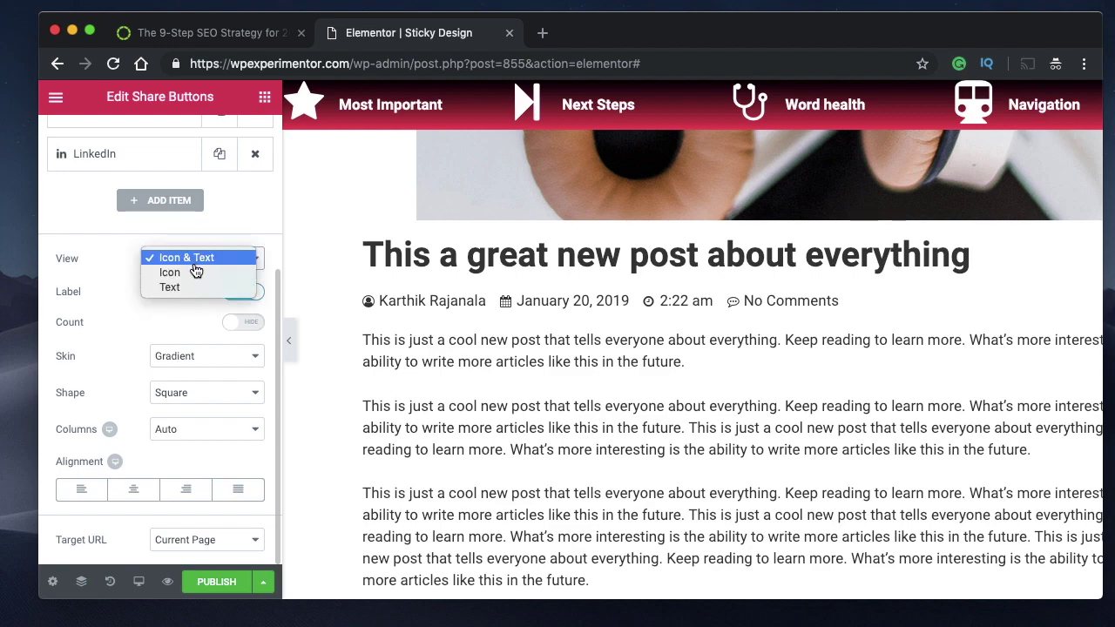
left_click(170, 272)
scroll(594, 402, "down", 5)
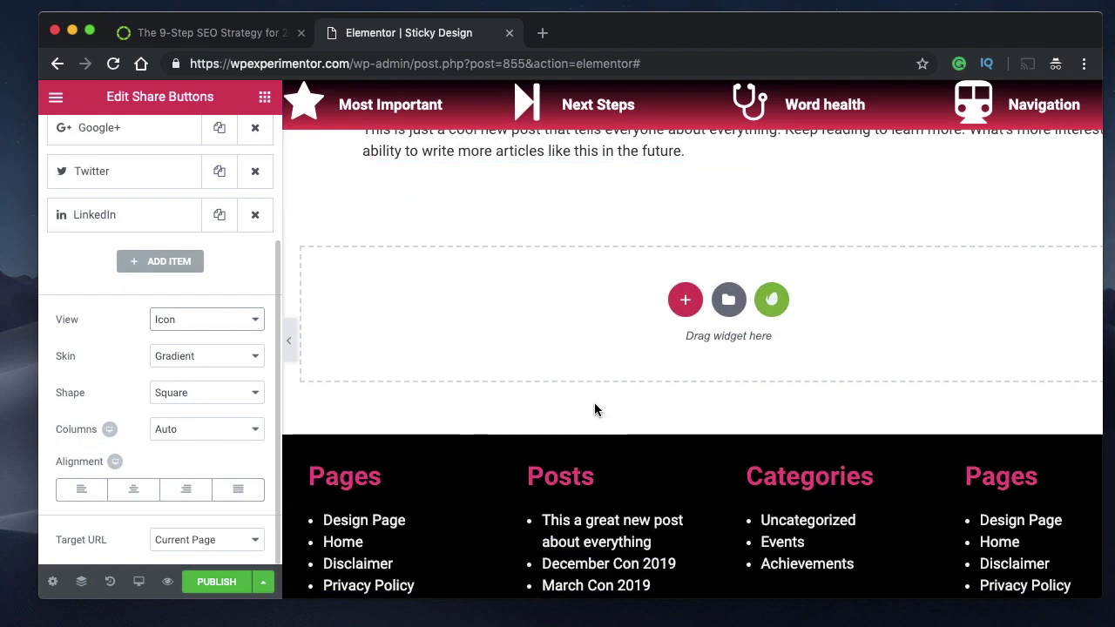
scroll(594, 402, "up", 15)
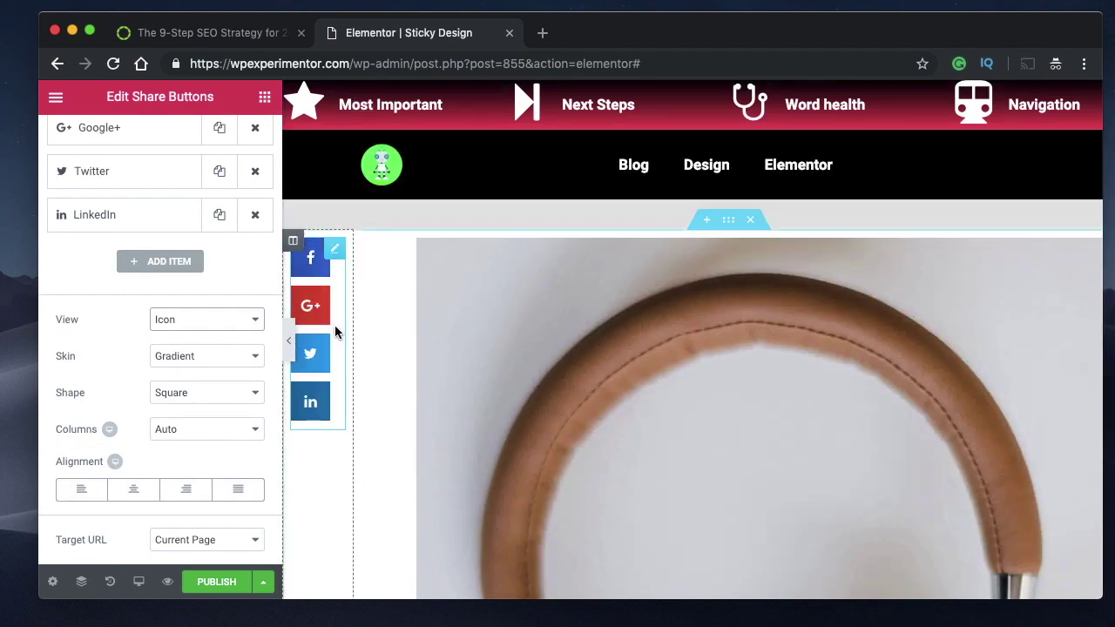
scroll(549, 414, "down", 5)
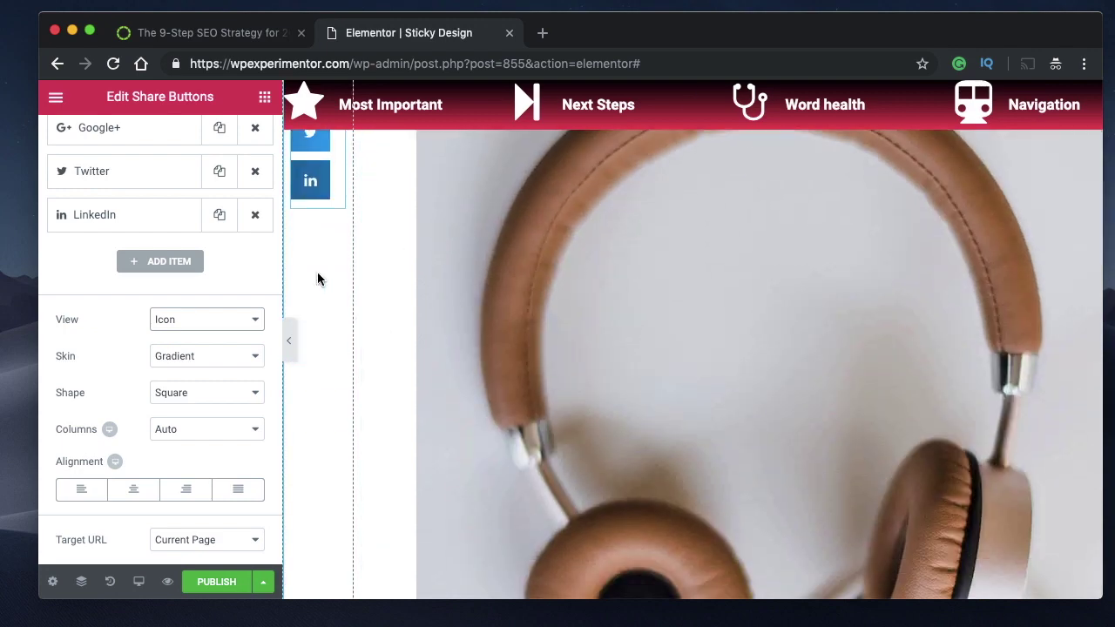
scroll(316, 277, "up", 1)
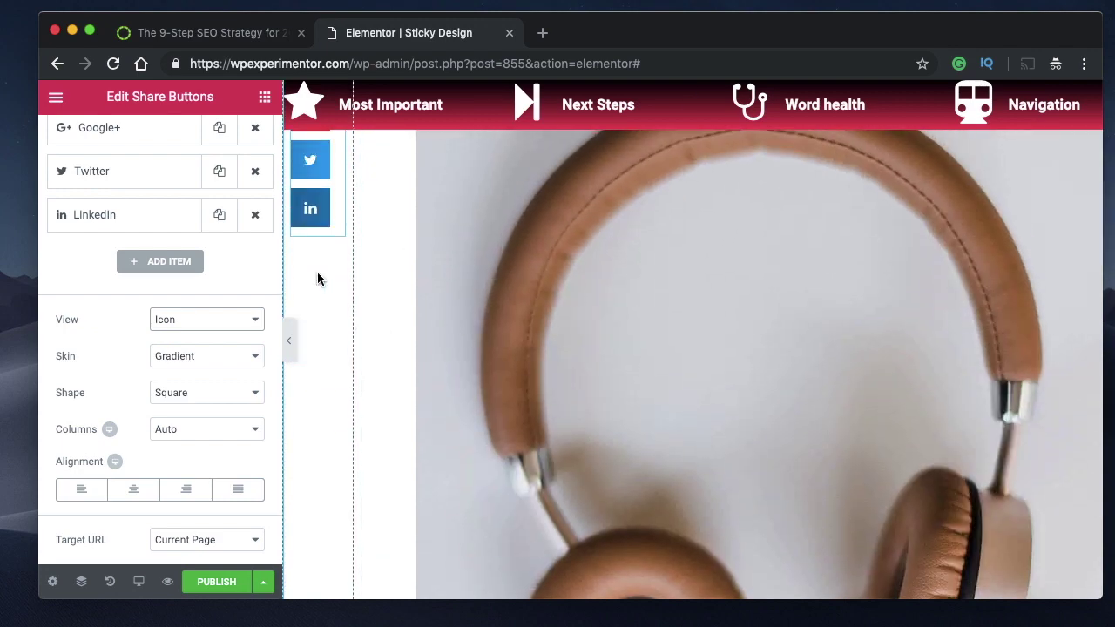
Check the share buttons' shape options and compare the buttons with the share bar on the Backlinko article.
left_click(195, 392)
left_click(193, 393)
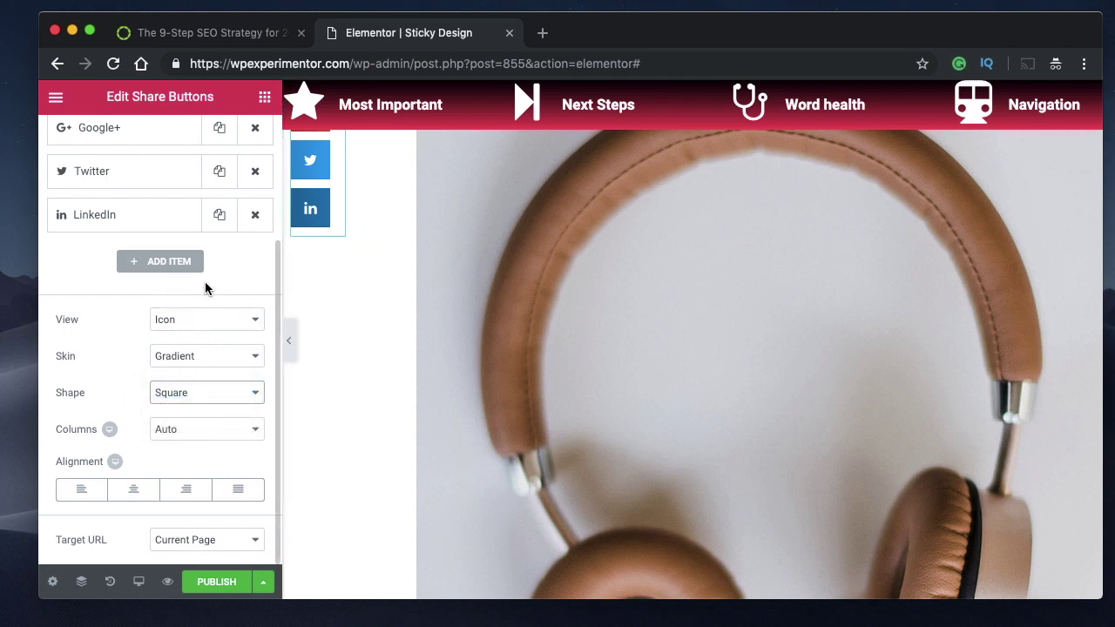
scroll(205, 287, "up", 1)
scroll(205, 288, "up", 2)
scroll(374, 246, "up", 3)
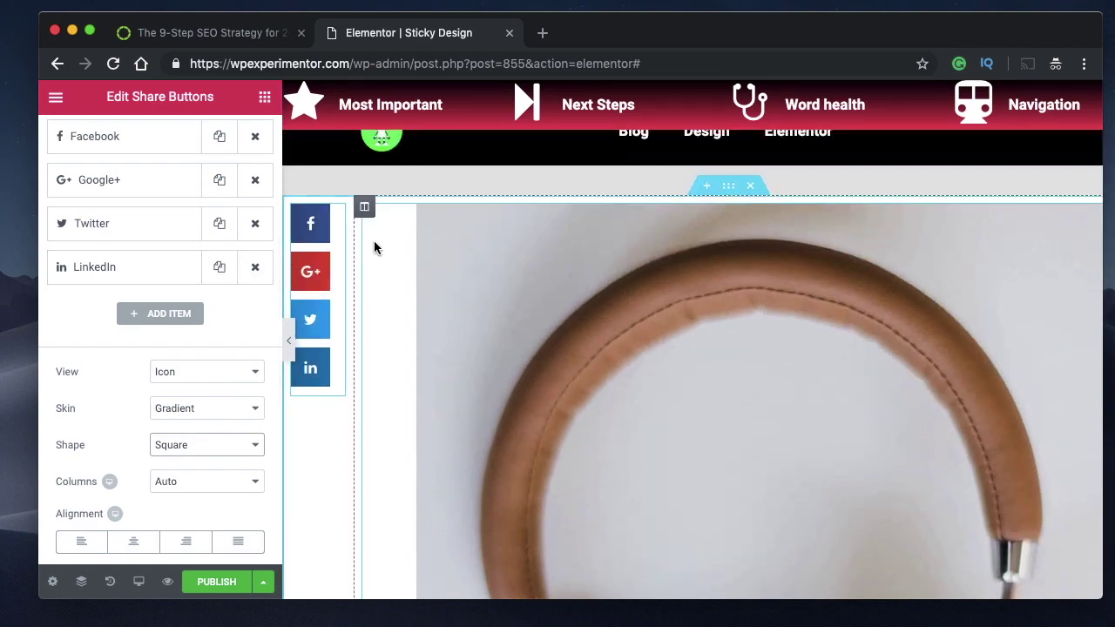
left_click(209, 33)
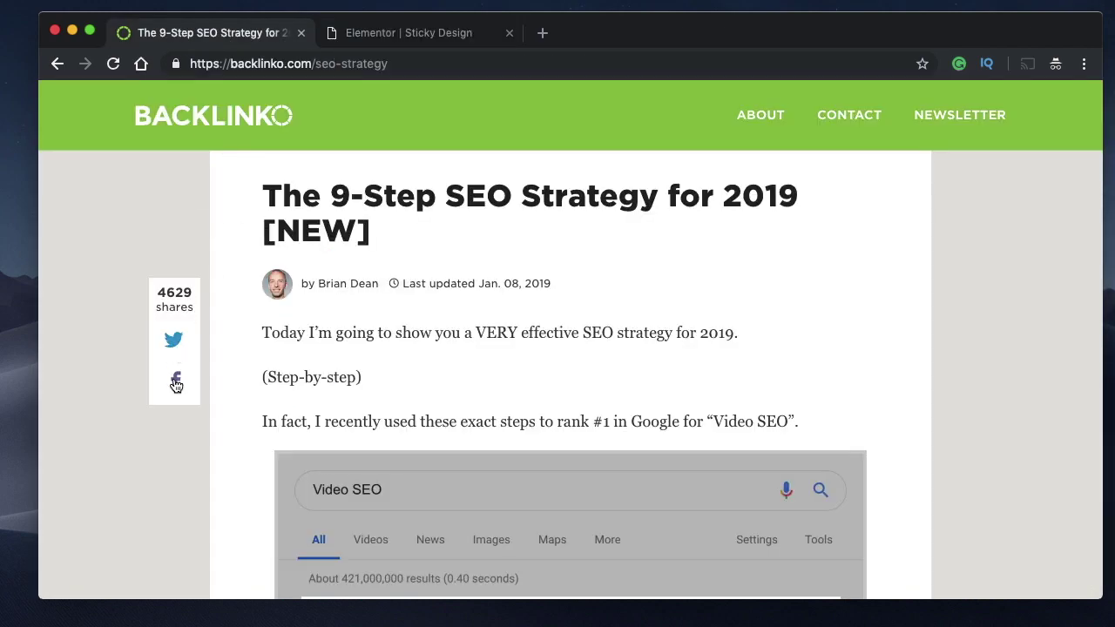
left_click(402, 31)
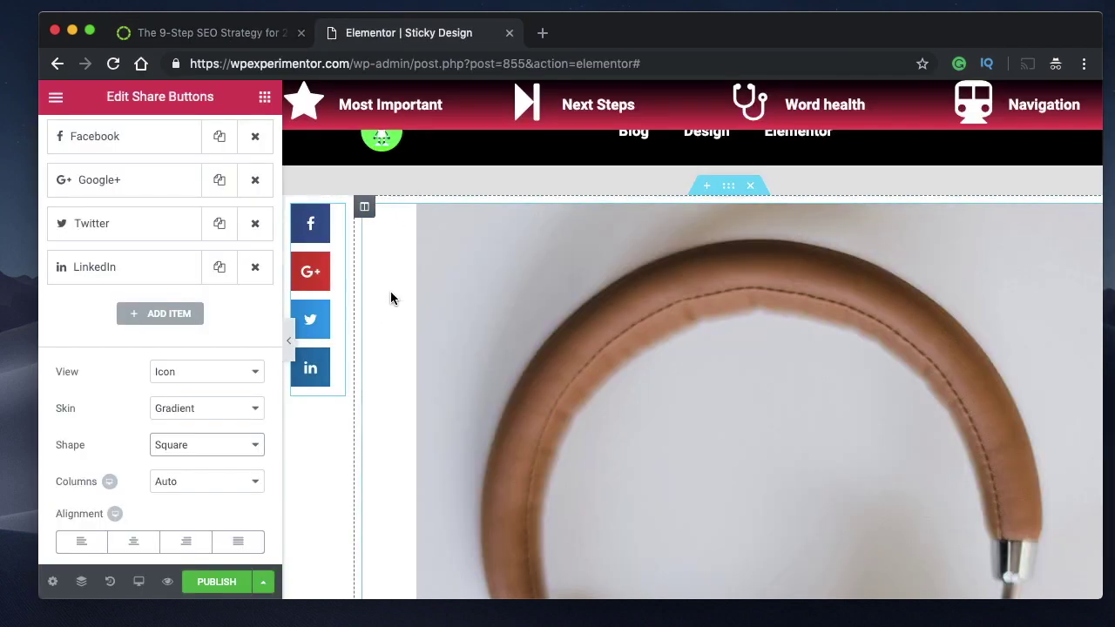
Set the share buttons' skin to Framed.
scroll(190, 427, "down", 3)
scroll(191, 439, "down", 1)
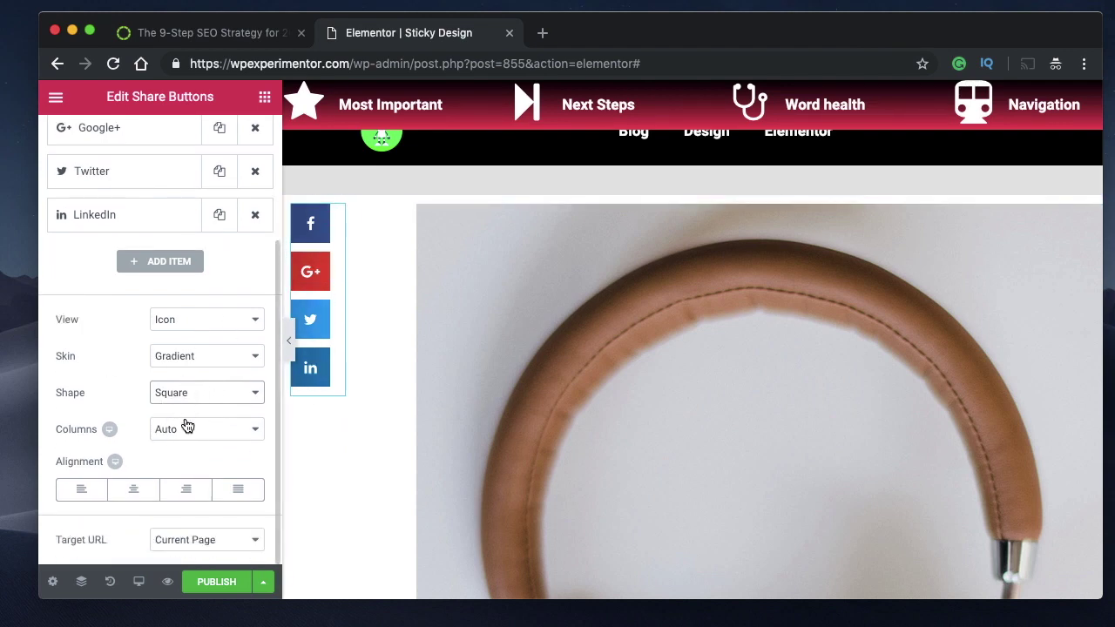
left_click(186, 358)
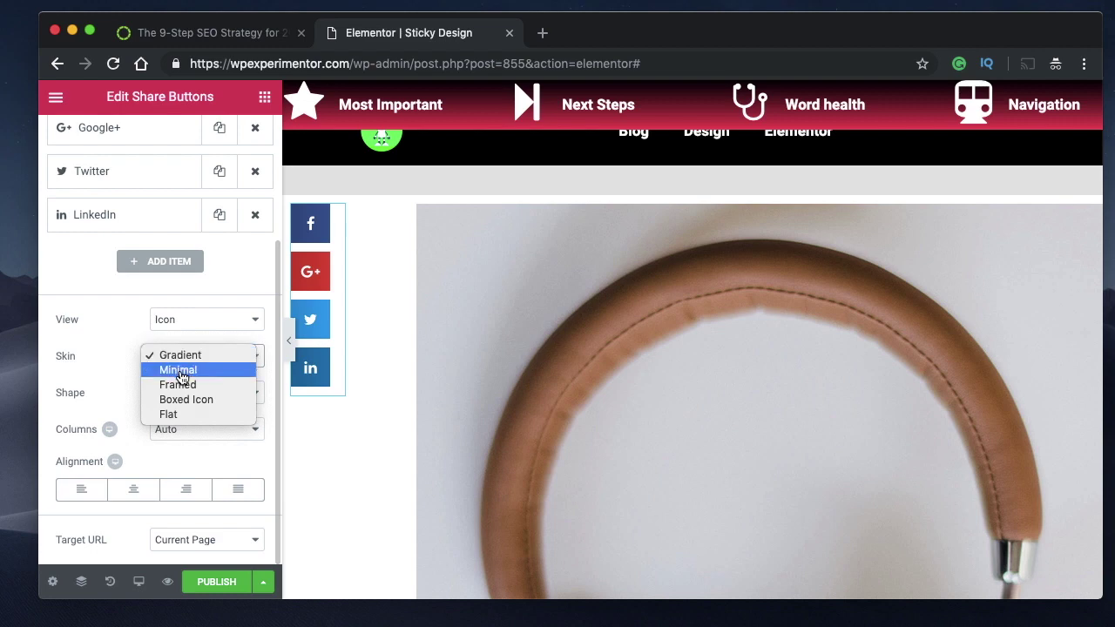
left_click(178, 385)
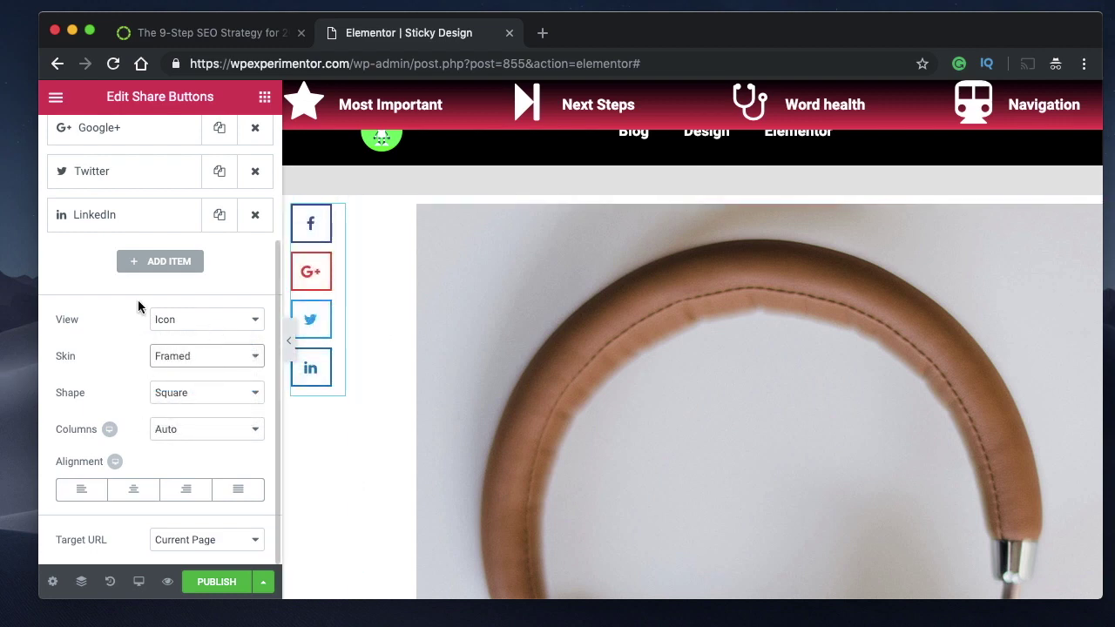
scroll(128, 389, "up", 4)
scroll(129, 386, "down", 4)
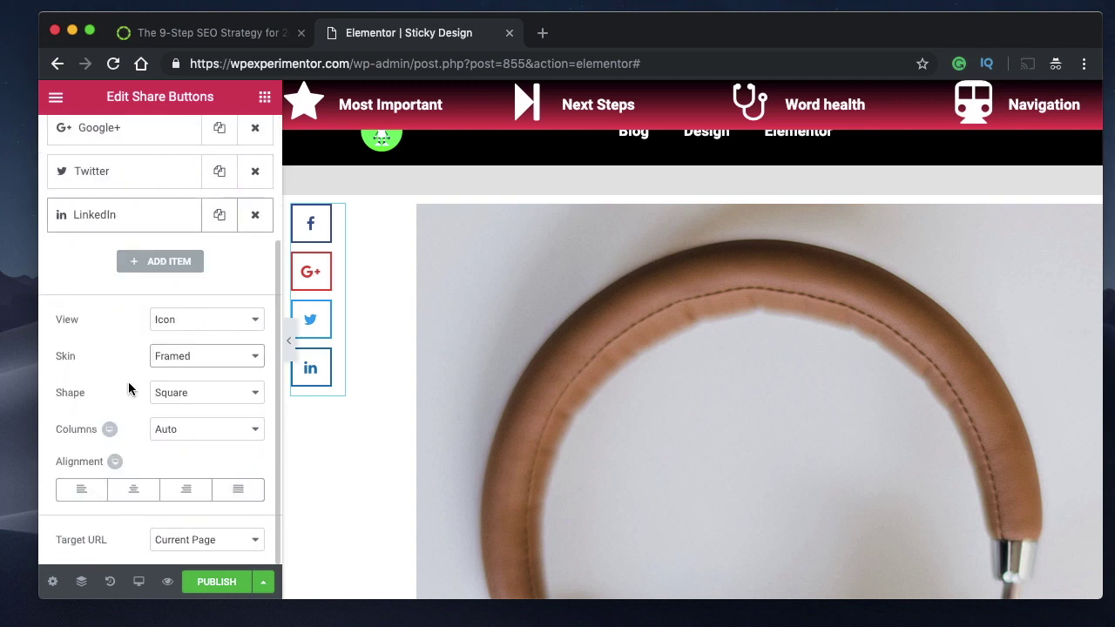
scroll(130, 386, "up", 4)
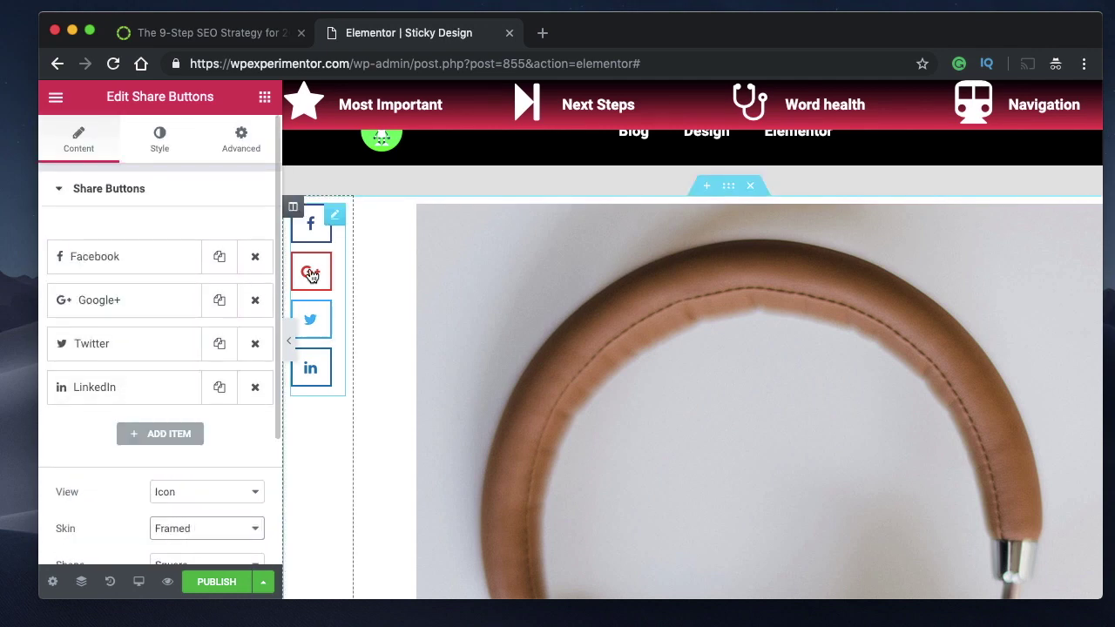
Set the share buttons' rows gap to 0 and preview the stacked icons with the editing panel hidden.
left_click(158, 146)
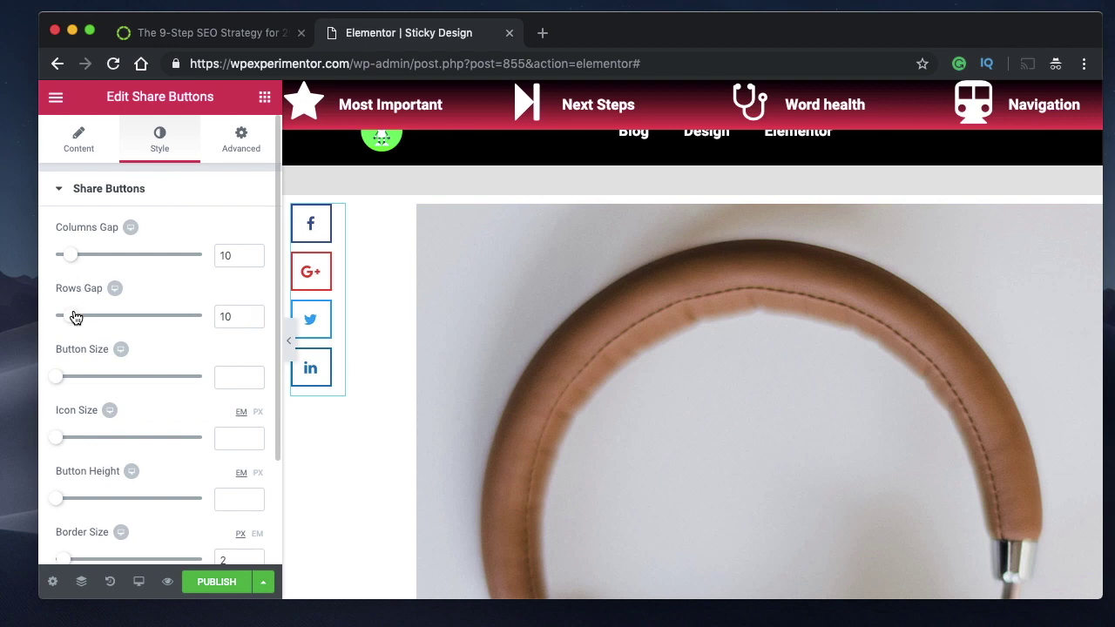
left_click_drag(75, 317, 59, 316)
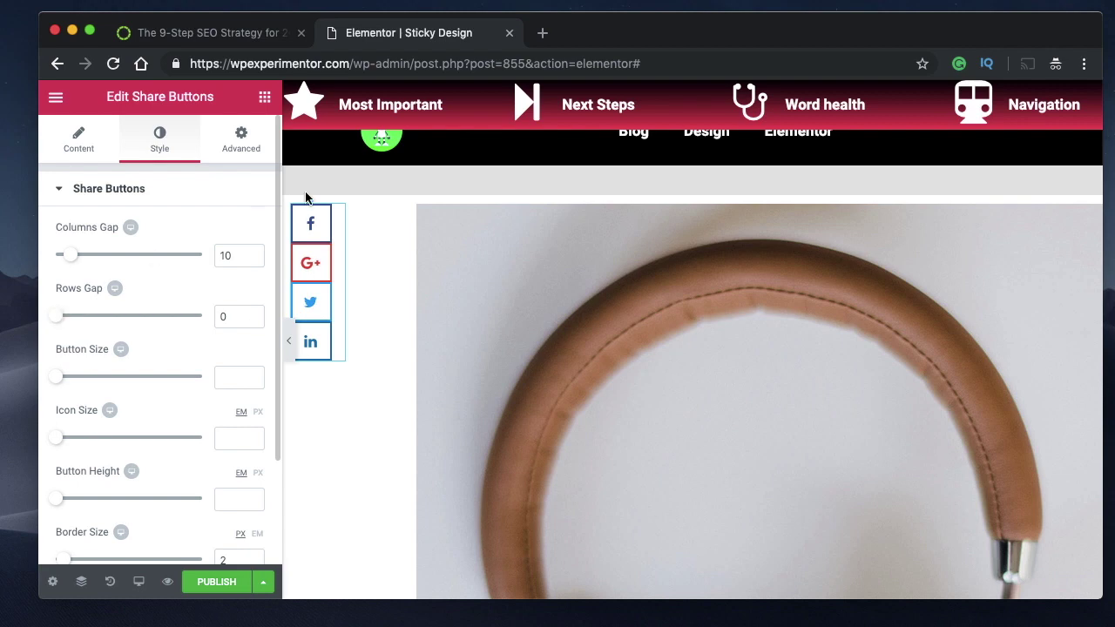
left_click(288, 340)
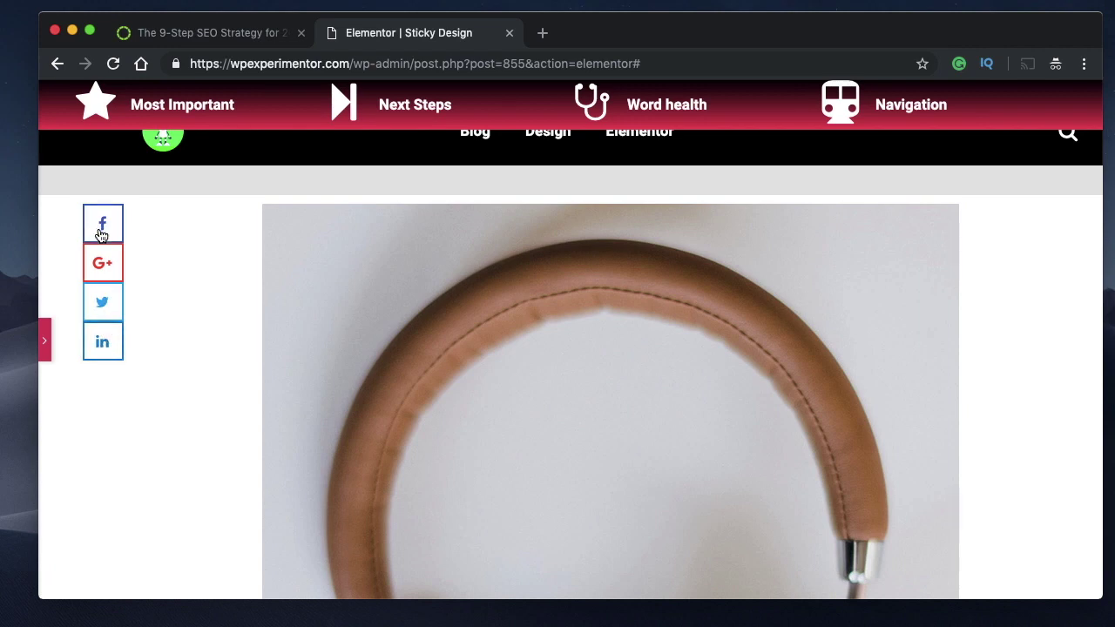
left_click(45, 341)
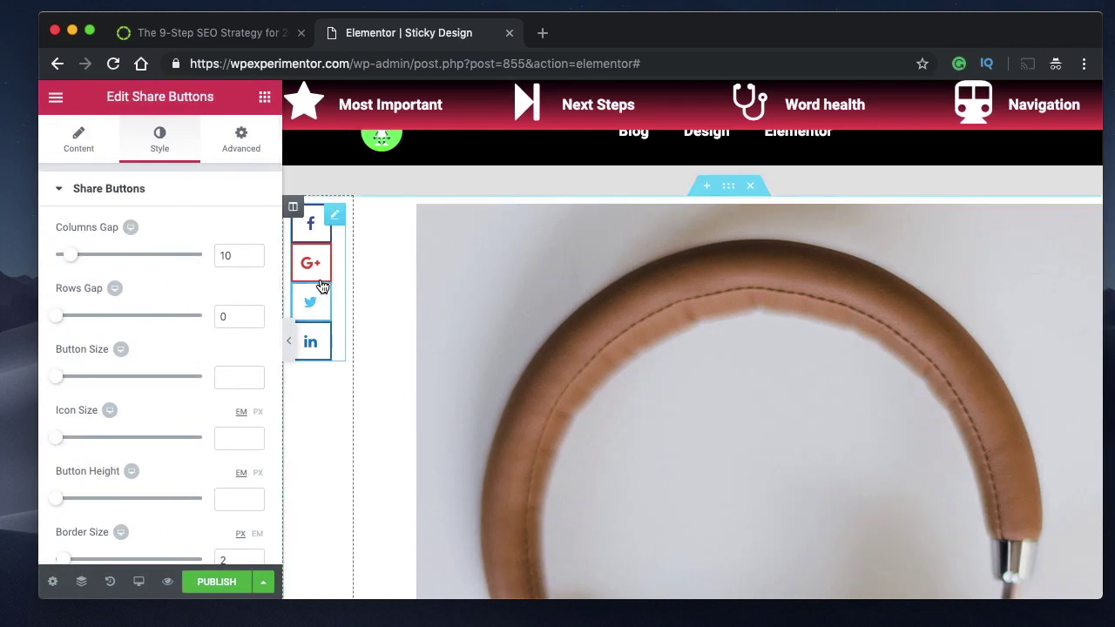
scroll(190, 318, "down", 3)
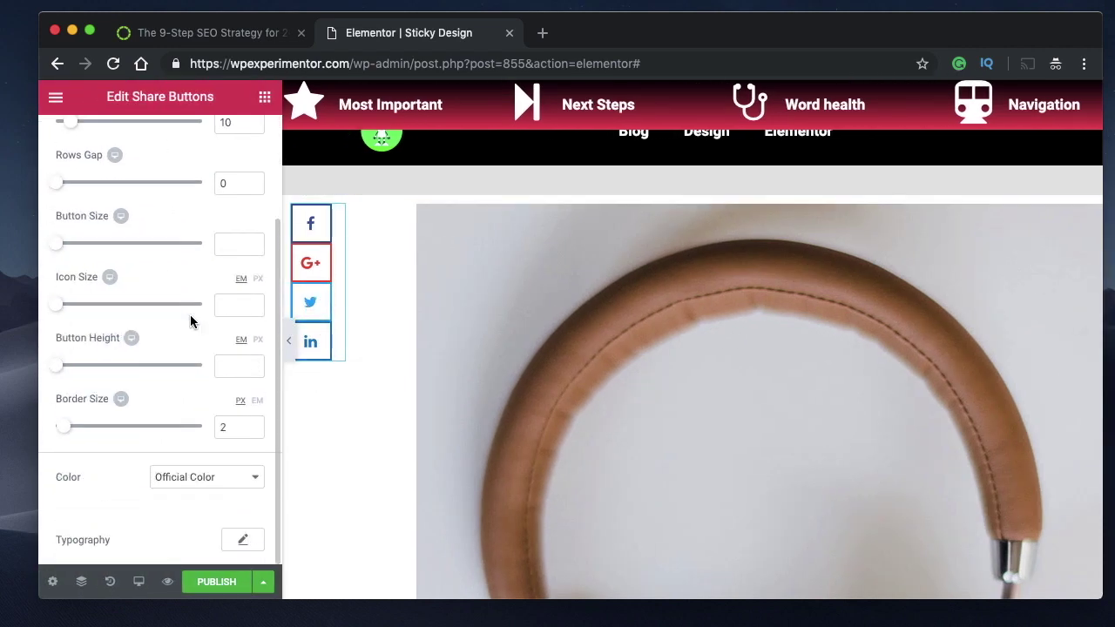
scroll(190, 321, "up", 3)
Set the share buttons' skin to Flat and check the icon stack beside the post.
left_click(71, 154)
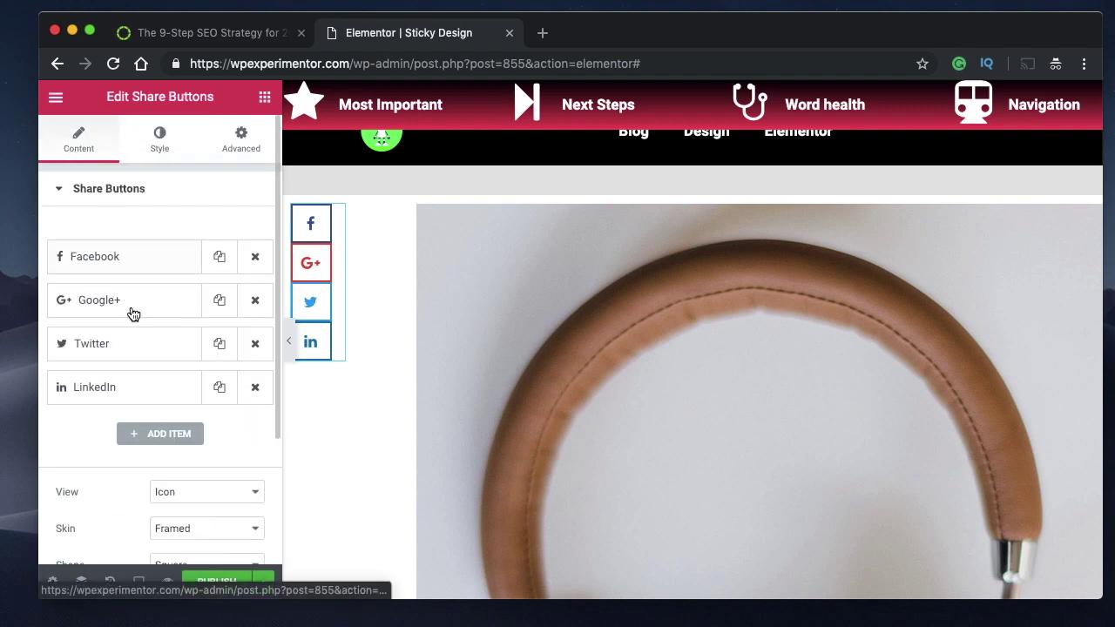
scroll(144, 349, "down", 3)
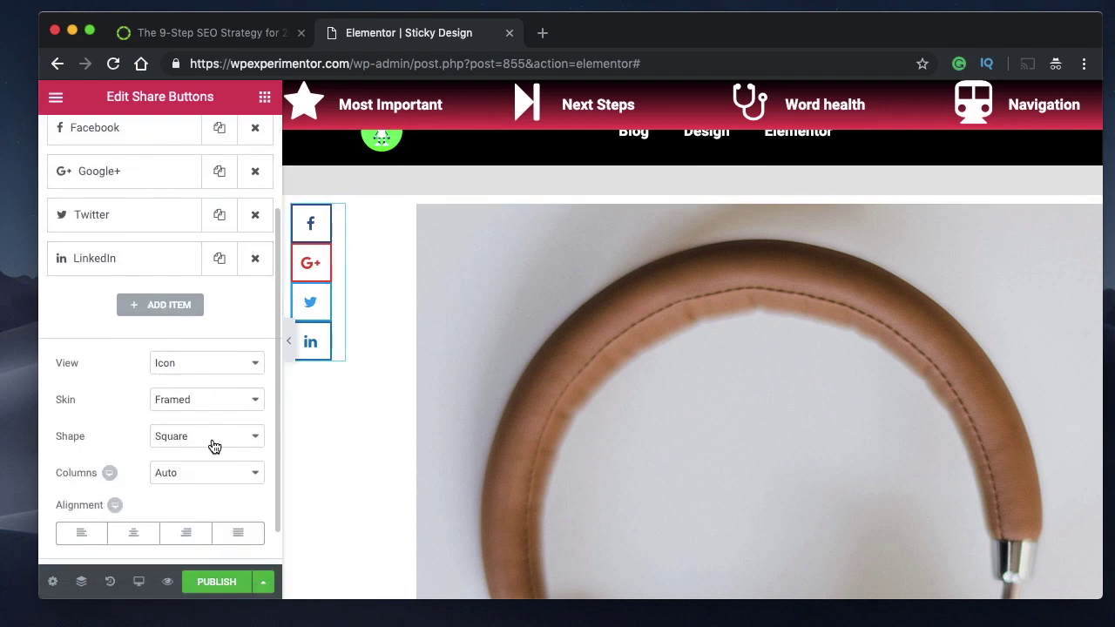
left_click(211, 408)
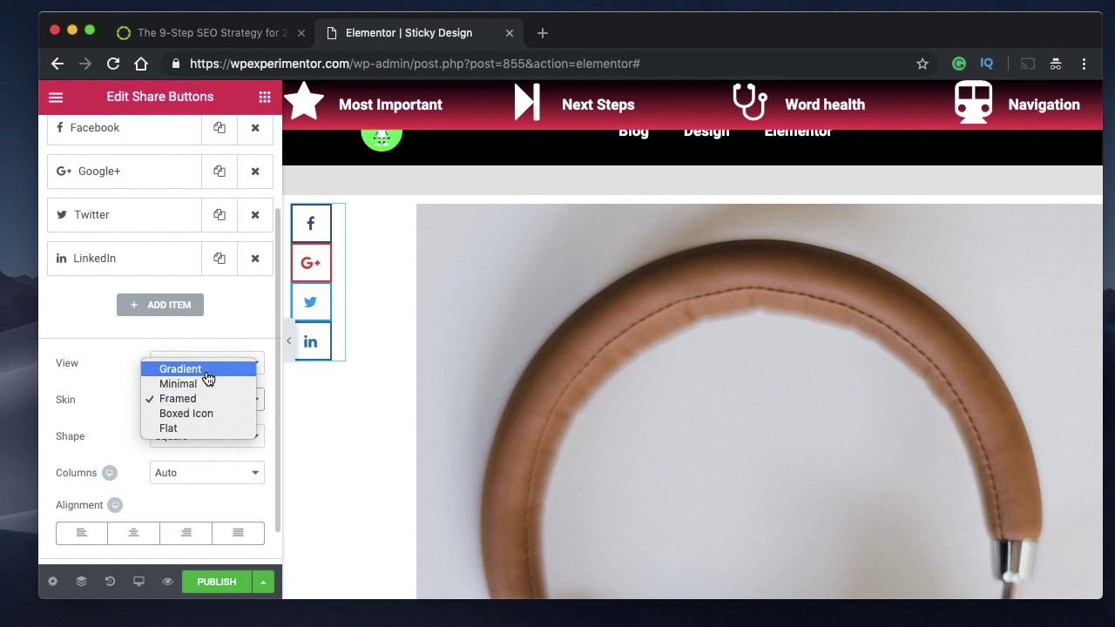
left_click(199, 428)
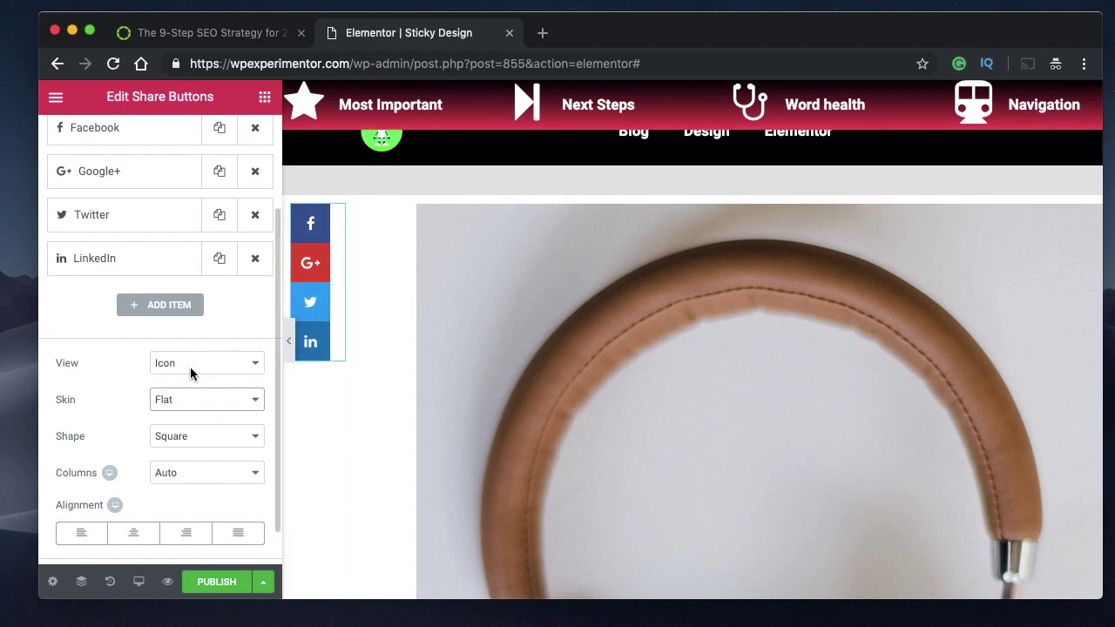
scroll(390, 409, "down", 3)
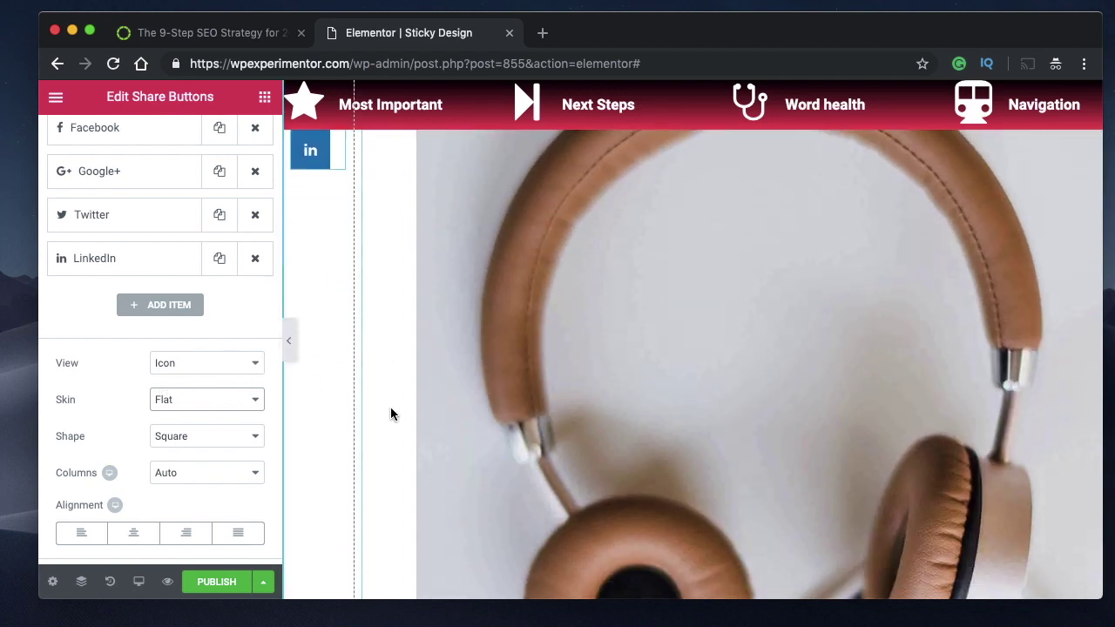
scroll(390, 409, "up", 2)
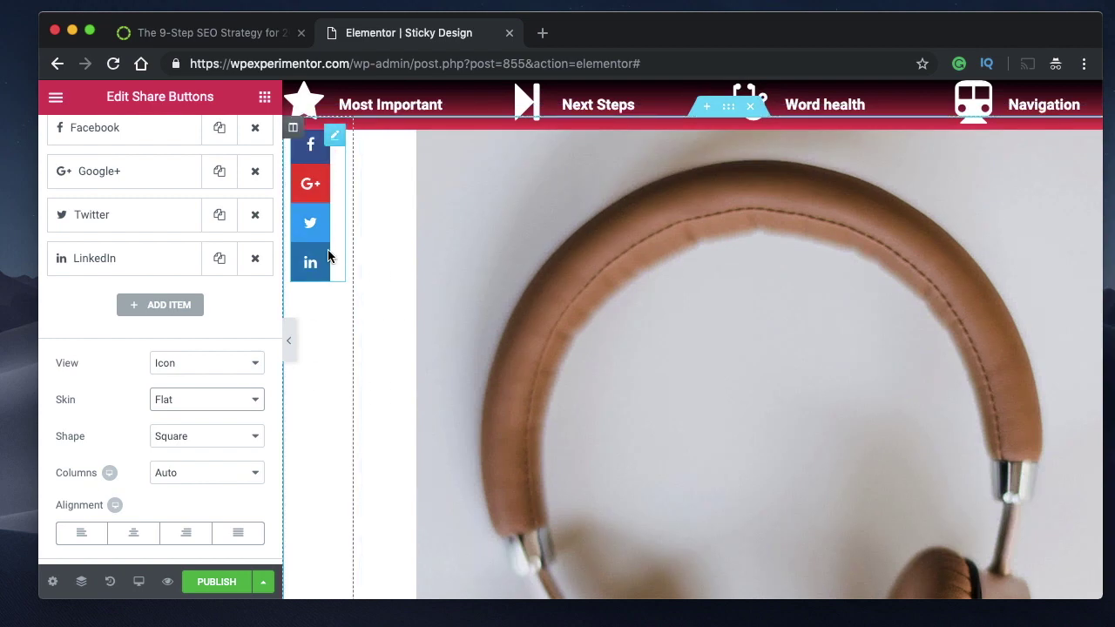
scroll(348, 287, "up", 2)
scroll(357, 384, "down", 2)
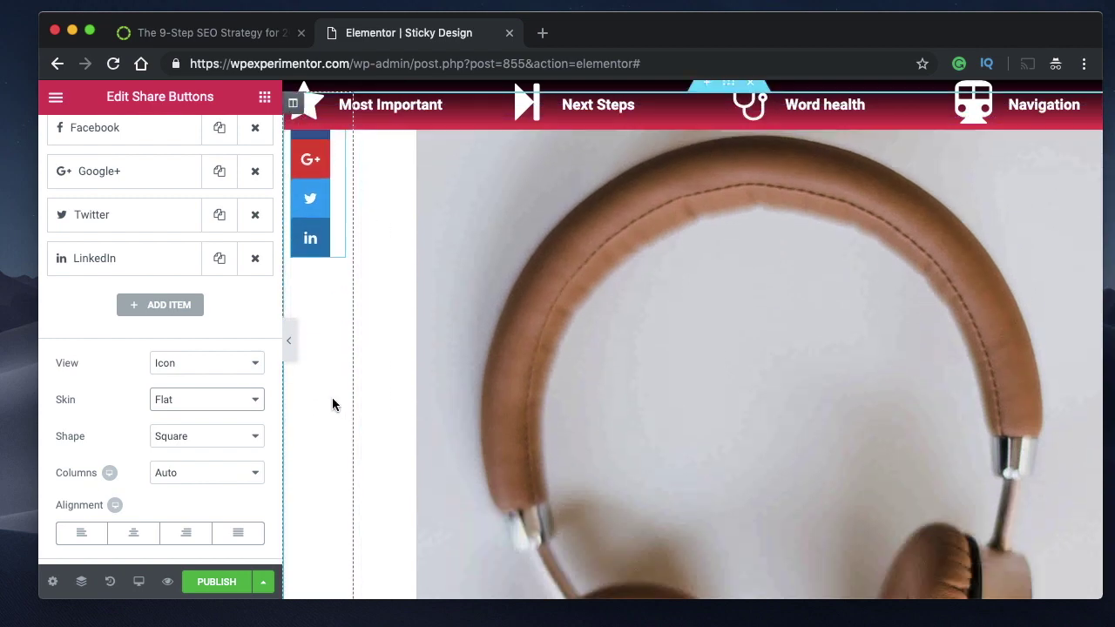
scroll(331, 400, "up", 3)
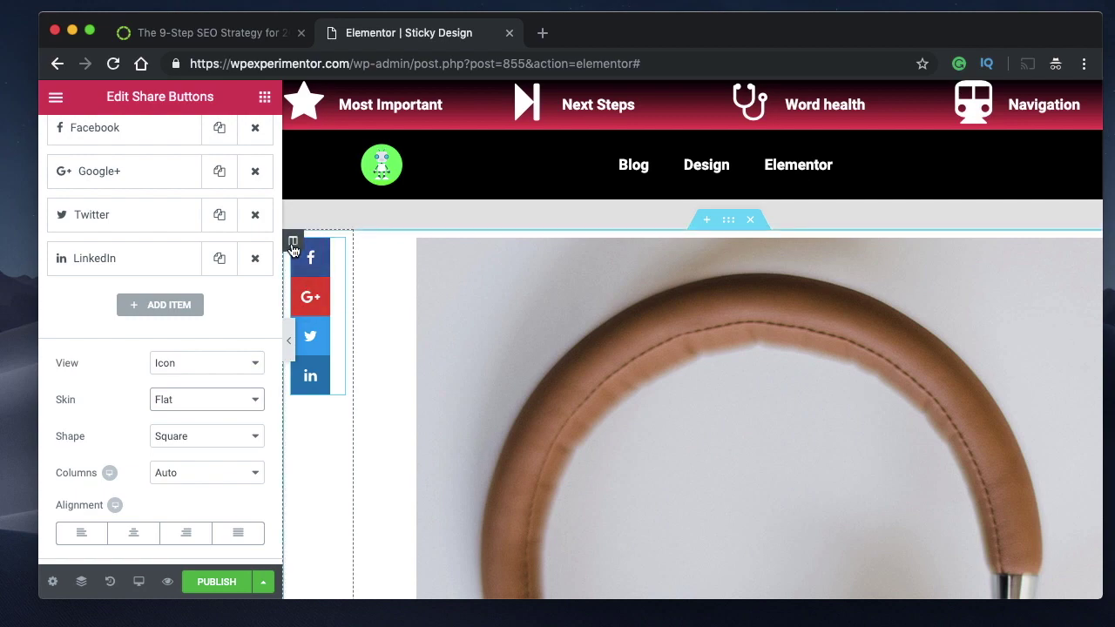
Set the narrow first column's content position to Middle.
left_click(293, 243)
left_click(239, 277)
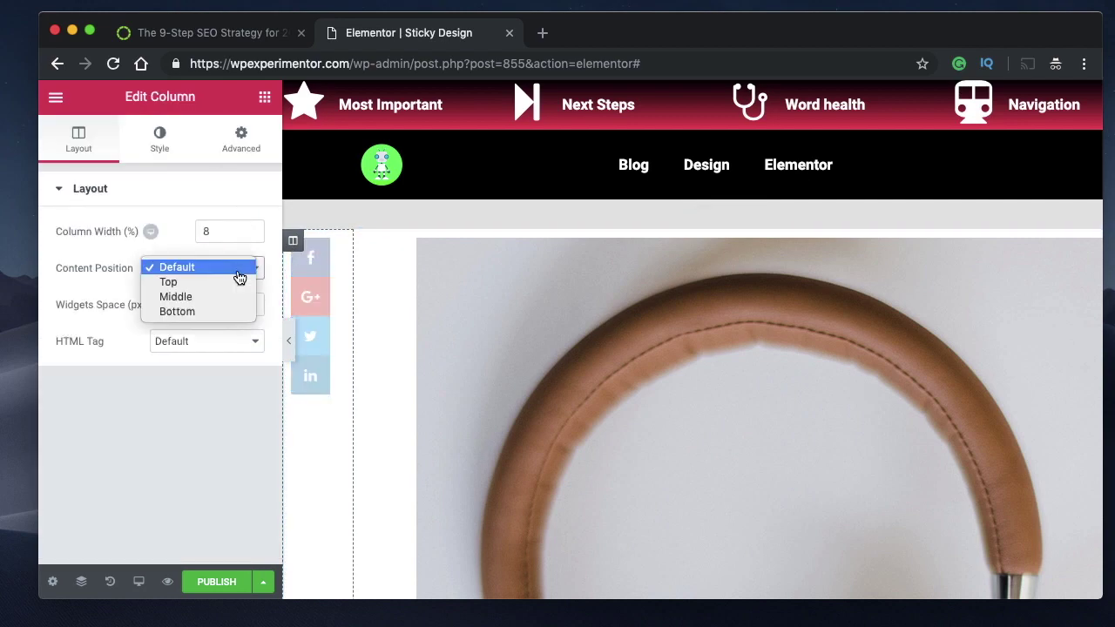
scroll(343, 301, "down", 5)
Set the post section's right and left padding to 50 px and preview the layout with the editing panel hidden.
left_click(343, 300)
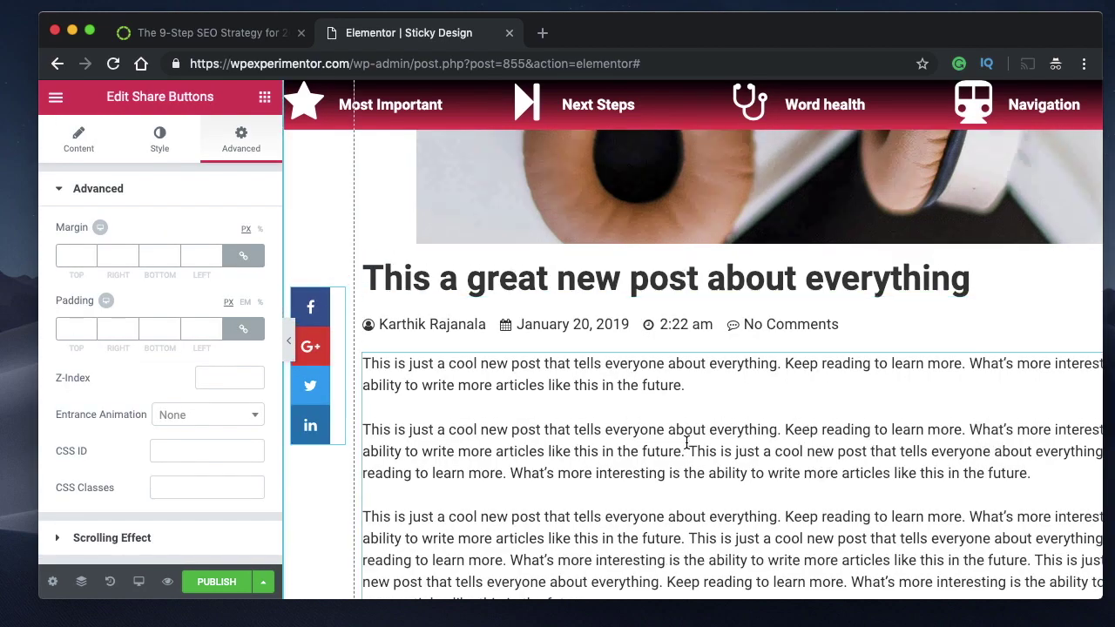
scroll(722, 299, "up", 5)
left_click(729, 228)
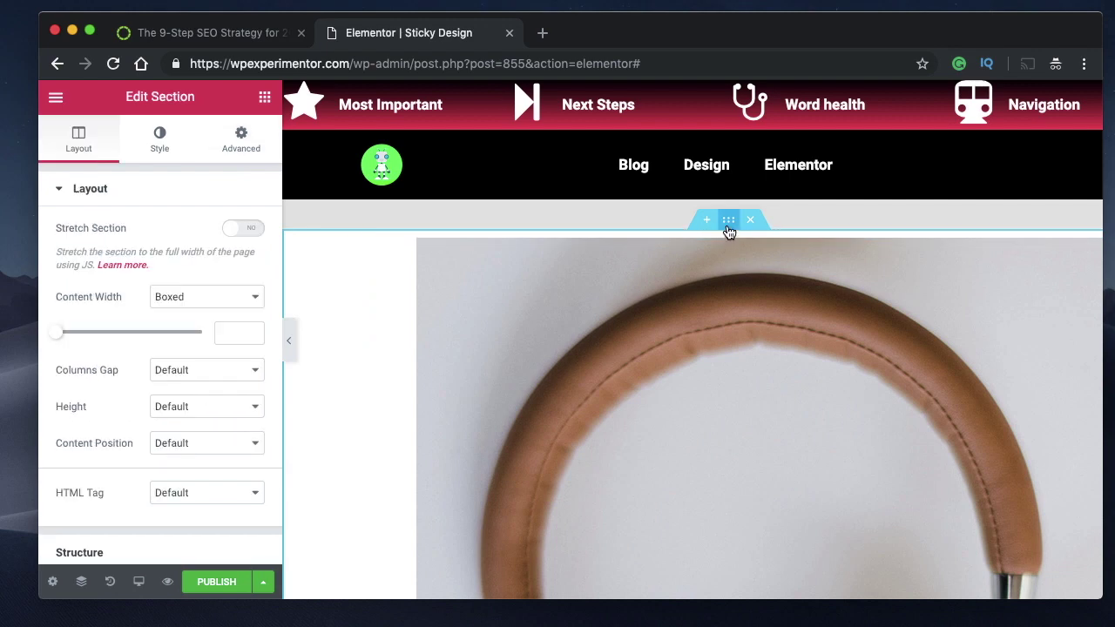
left_click(233, 146)
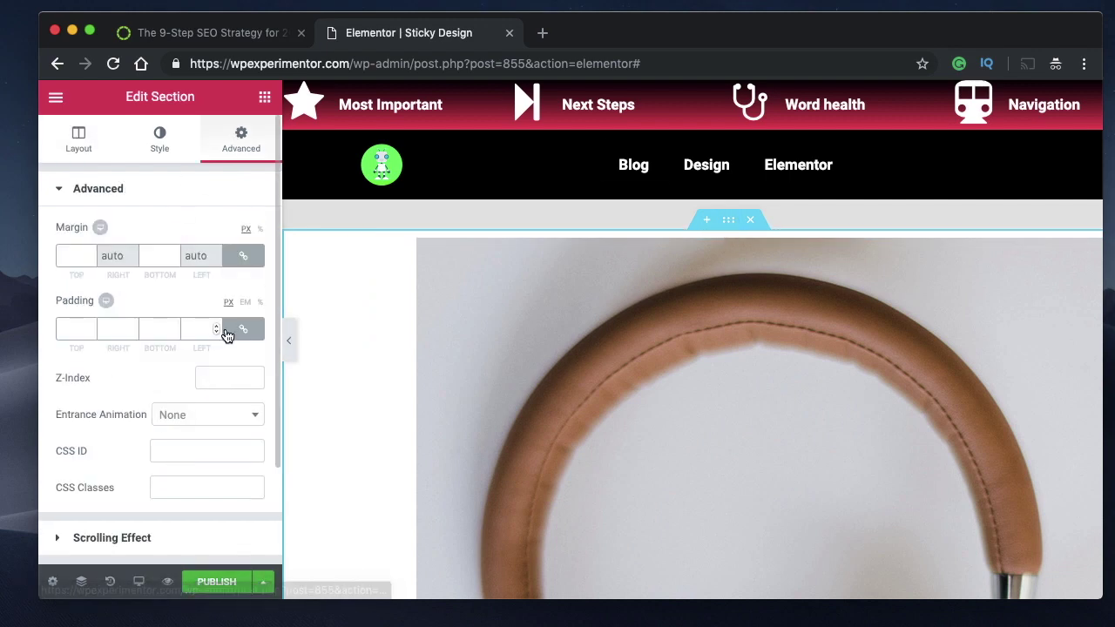
left_click(109, 330)
type("50")
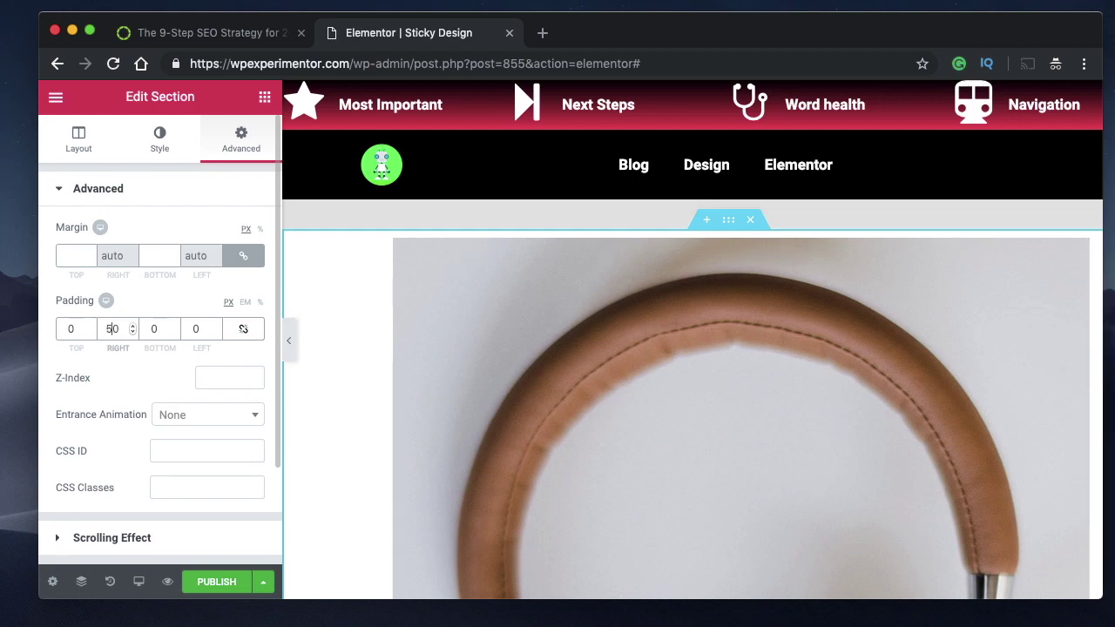
left_click(199, 336)
type("50")
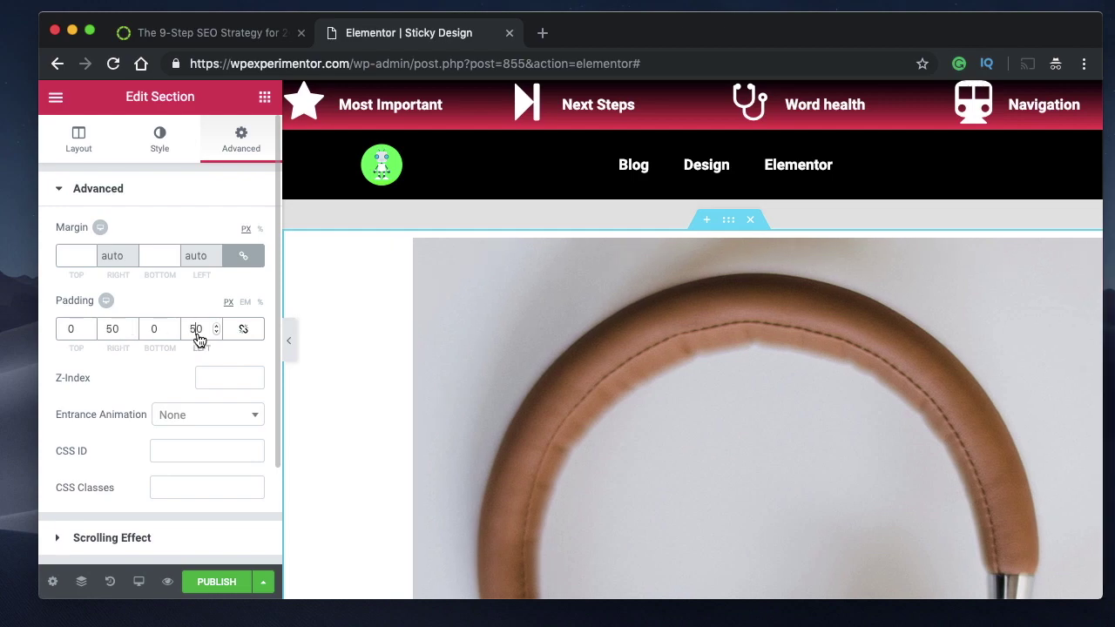
scroll(661, 406, "down", 5)
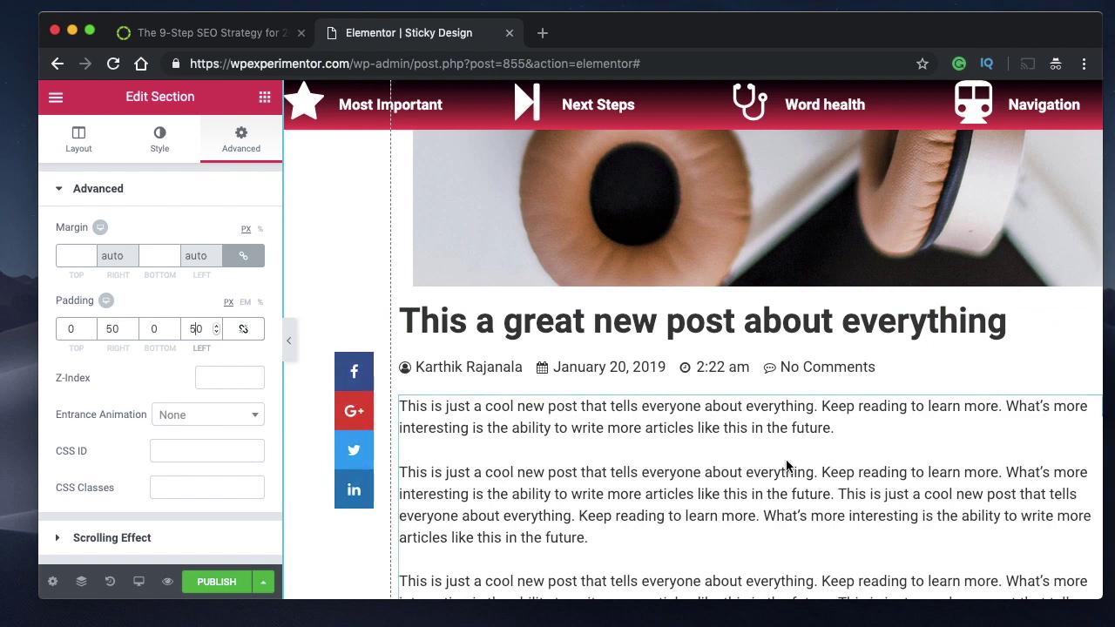
scroll(786, 465, "up", 2)
left_click(288, 340)
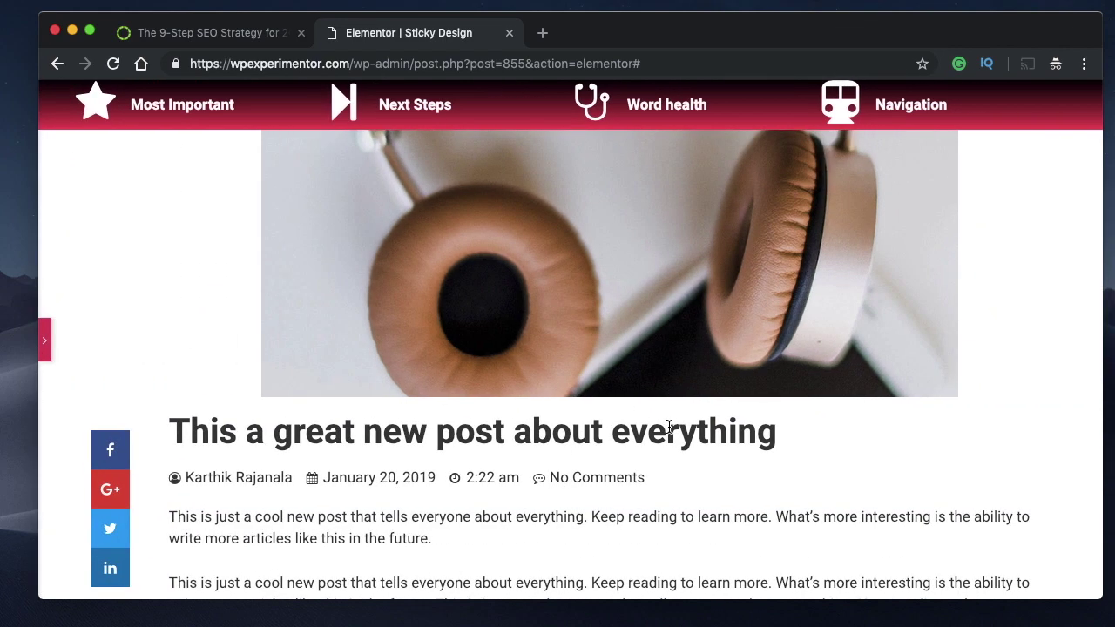
scroll(668, 427, "down", 5)
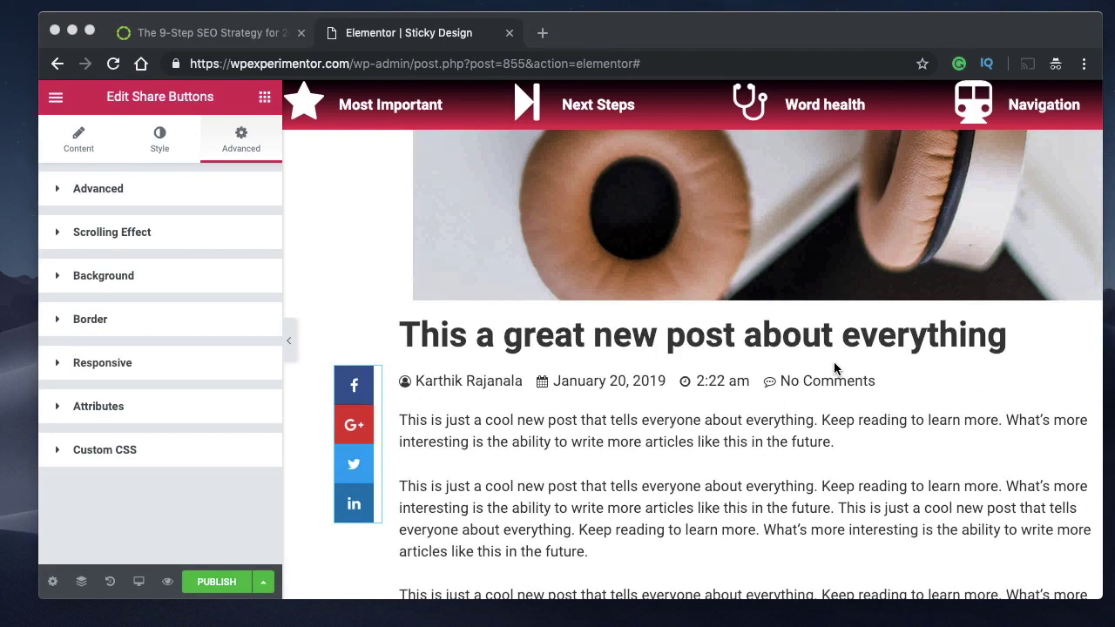
Add a Post Comments widget below the post content in the wide column.
scroll(834, 361, "up", 1)
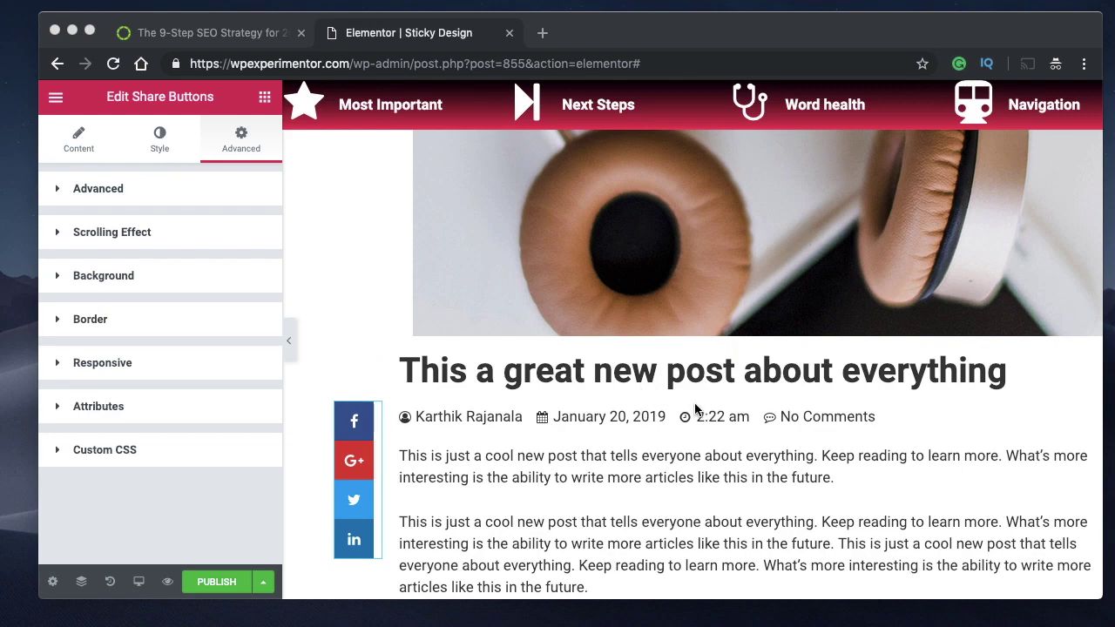
scroll(692, 410, "down", 3)
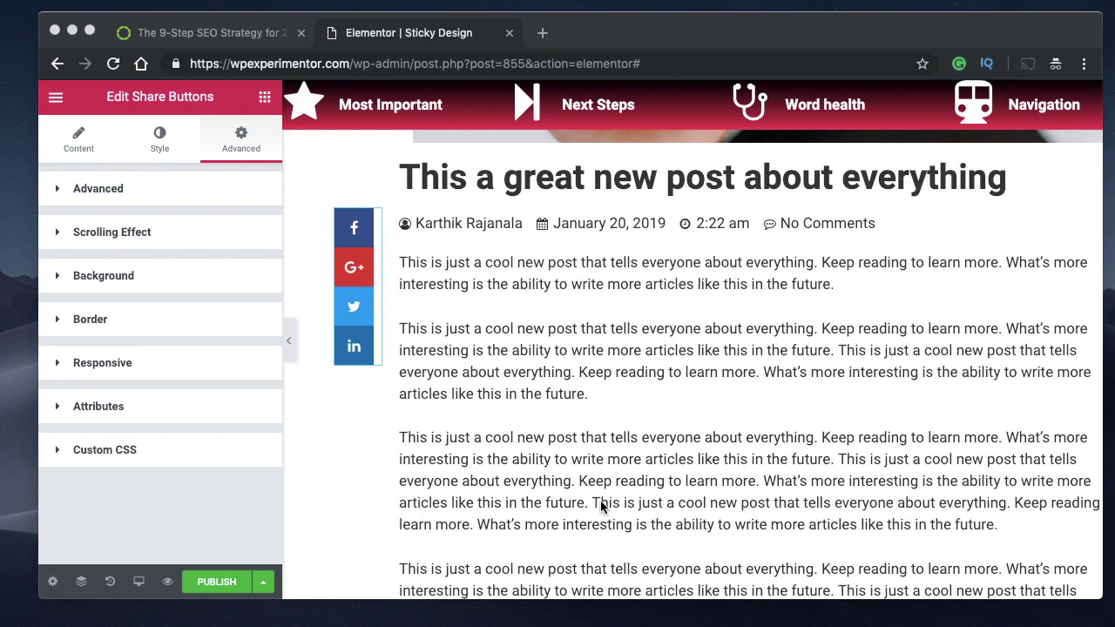
scroll(600, 505, "down", 2)
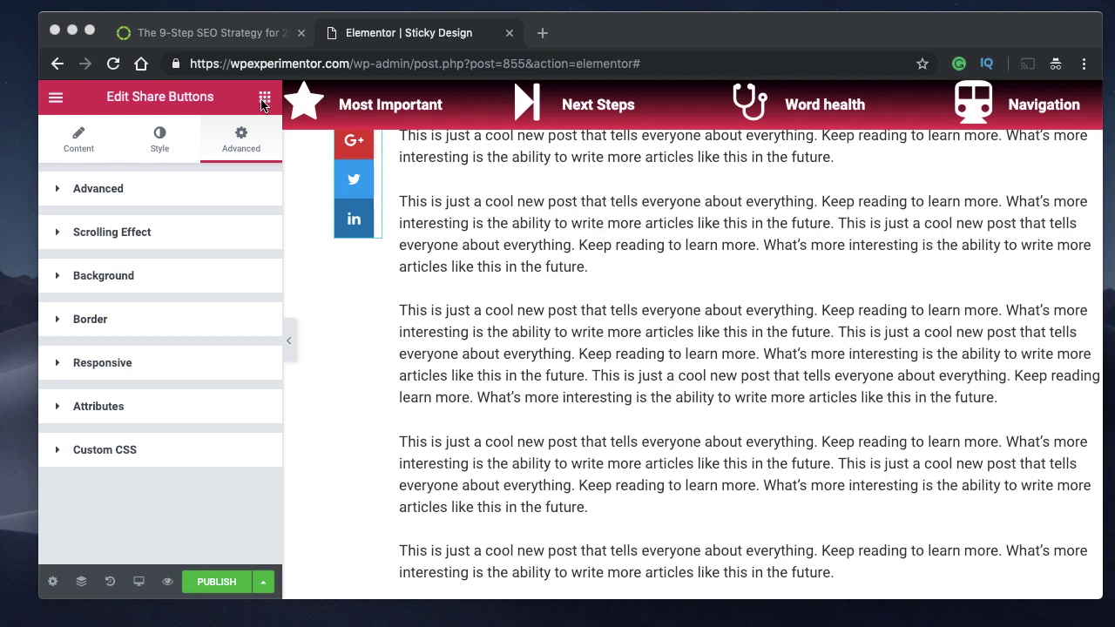
left_click(264, 102)
scroll(598, 438, "down", 2)
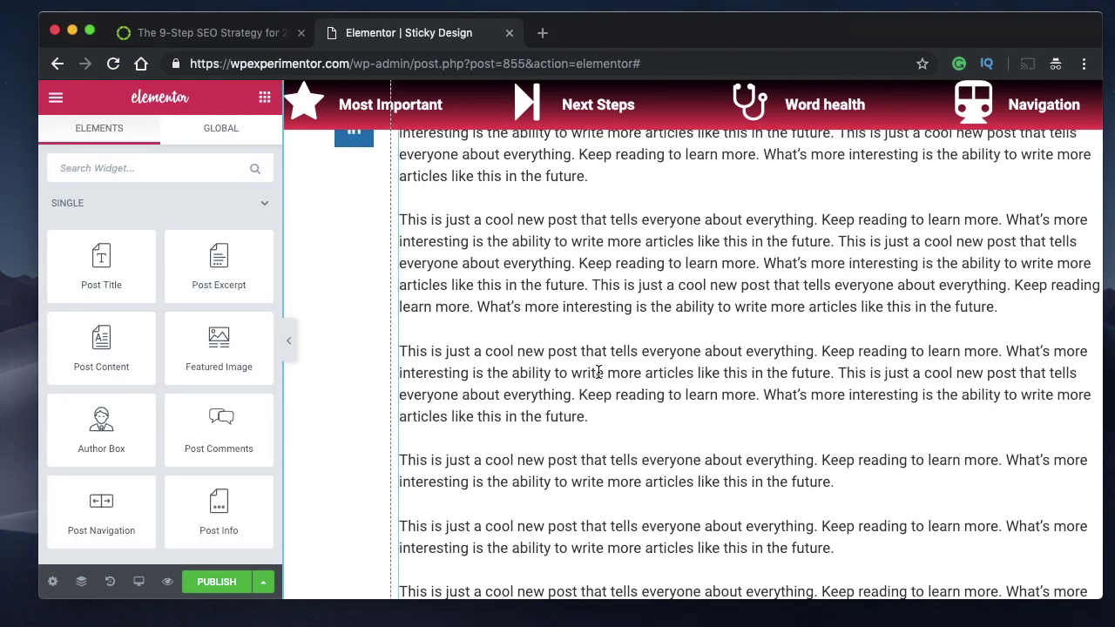
scroll(740, 451, "down", 3)
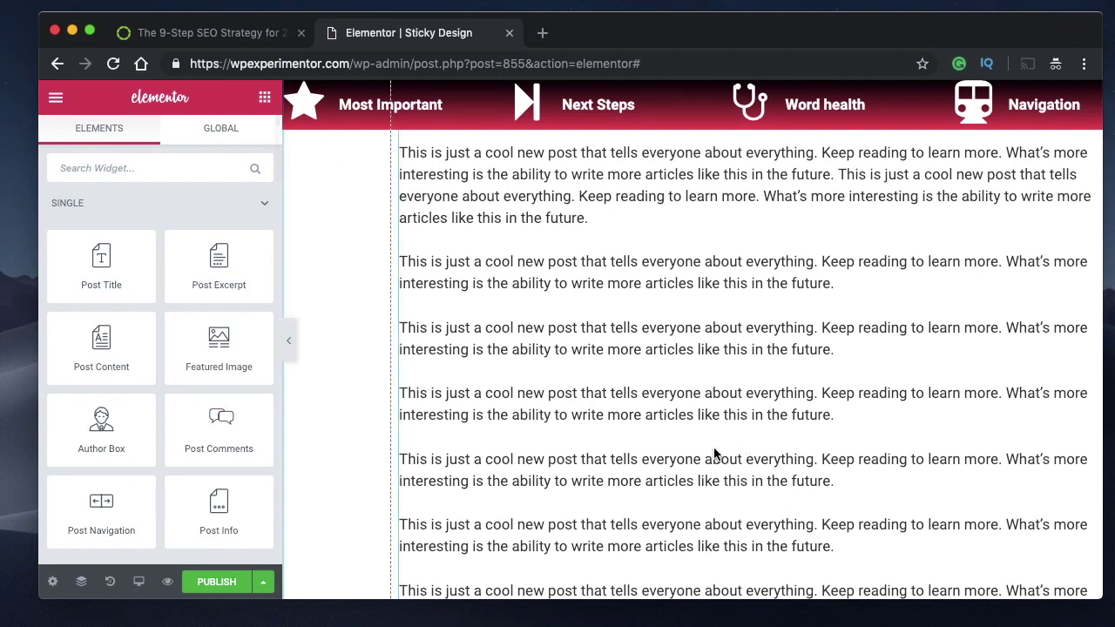
scroll(717, 455, "down", 3)
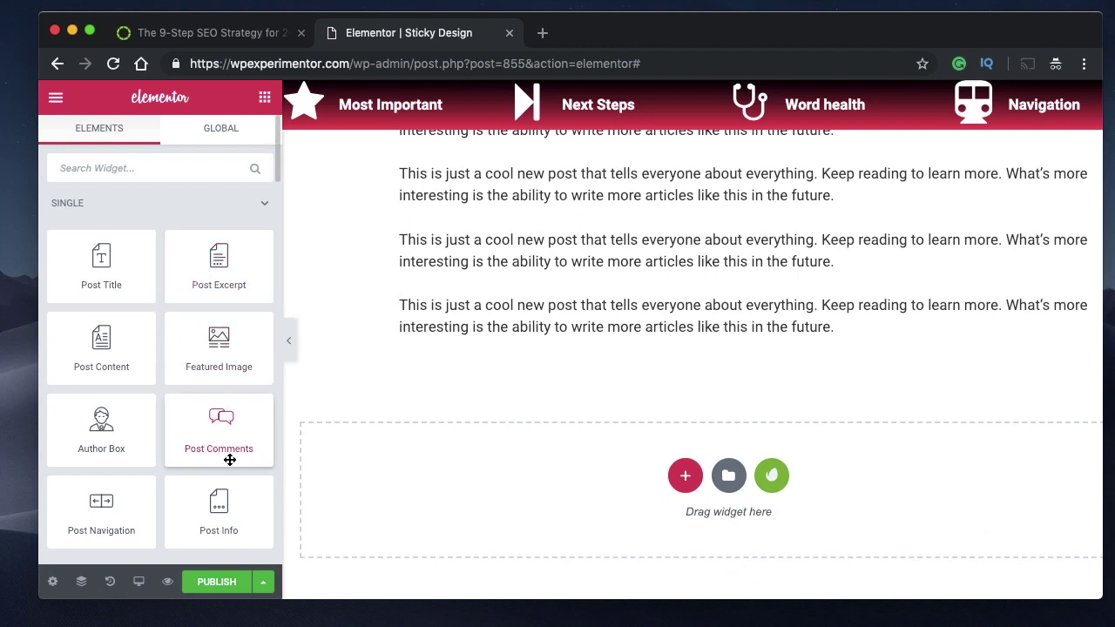
left_click_drag(229, 459, 674, 307)
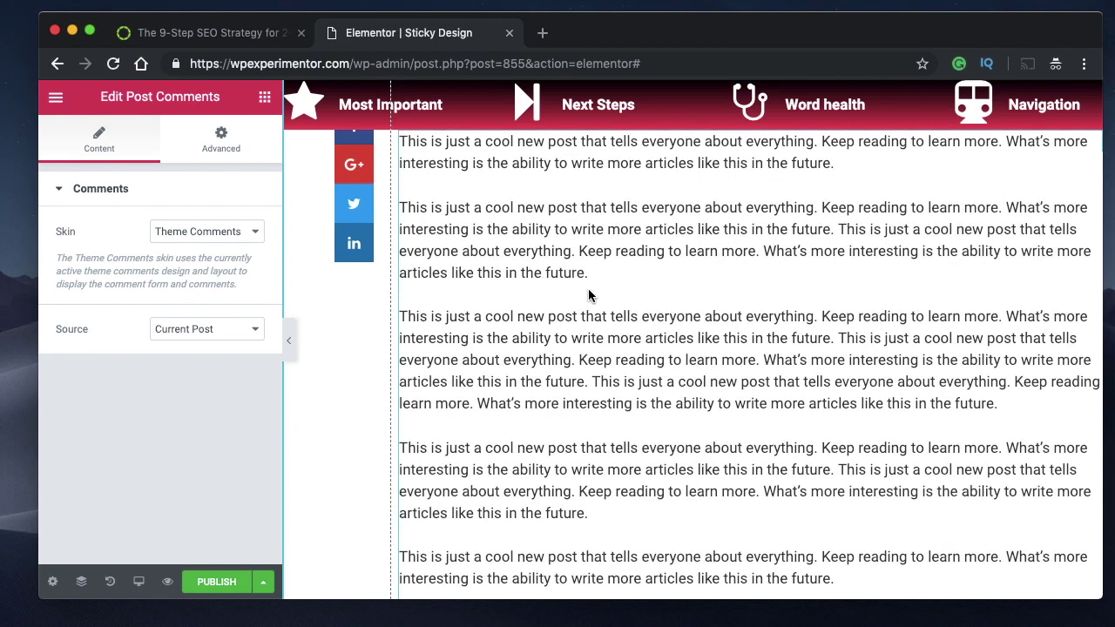
Set the share buttons' sticky scrolling effect to Top.
scroll(601, 287, "up", 5)
scroll(615, 284, "up", 5)
scroll(368, 418, "down", 4)
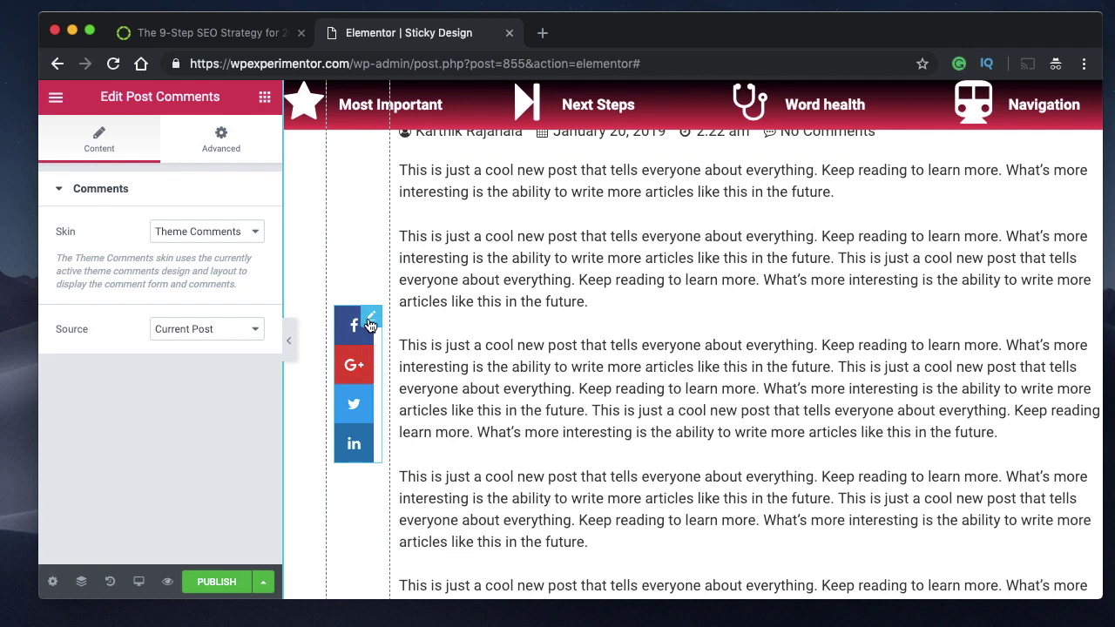
left_click(360, 322)
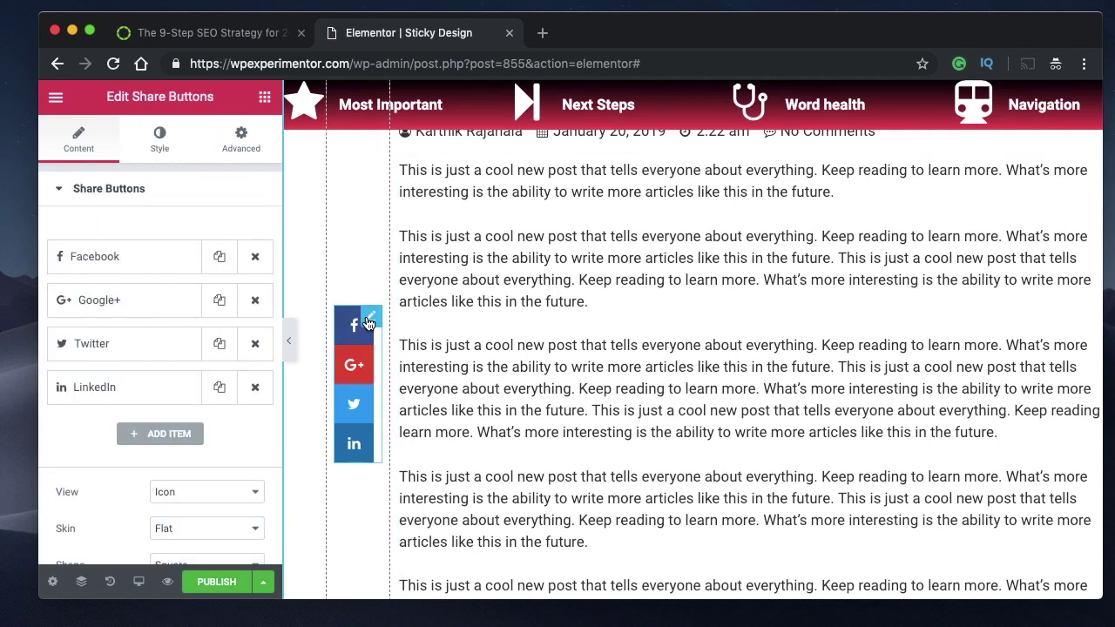
left_click(241, 138)
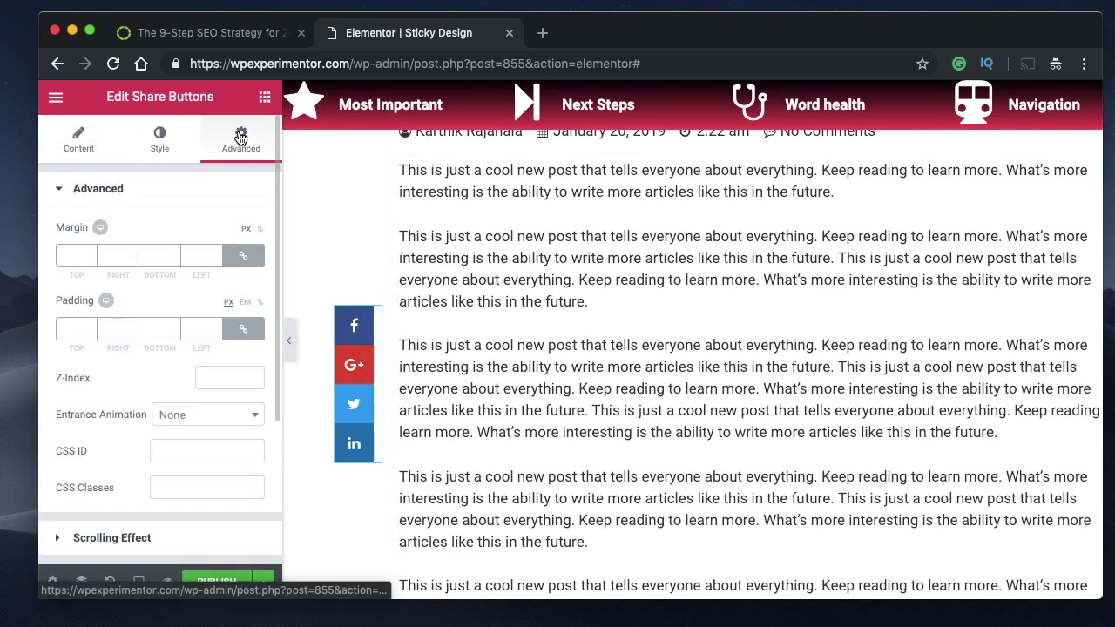
scroll(149, 295, "down", 5)
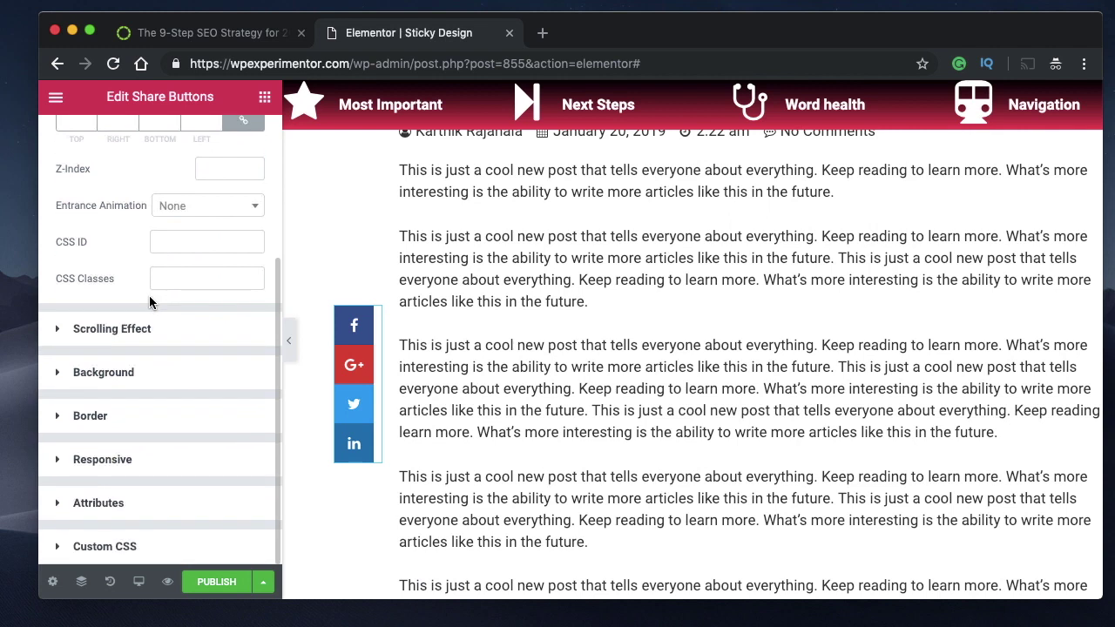
left_click(129, 343)
left_click(197, 290)
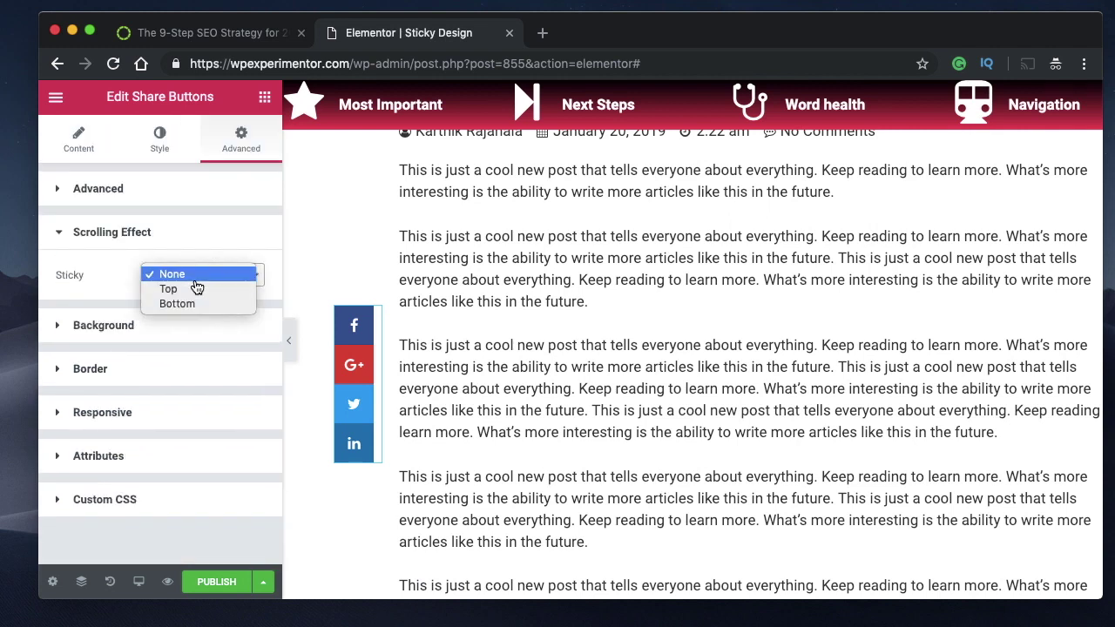
left_click(202, 290)
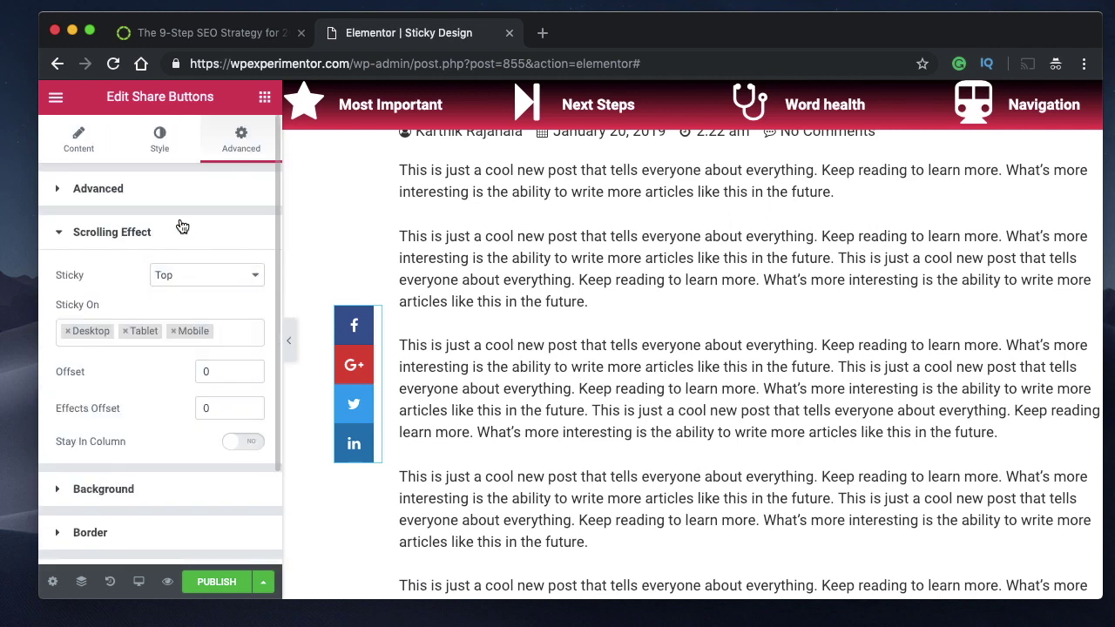
left_click(182, 226)
left_click(182, 226)
Examine how the sticky share buttons behave against the header, comments and footer while scrolling the page.
scroll(696, 287, "down", 1)
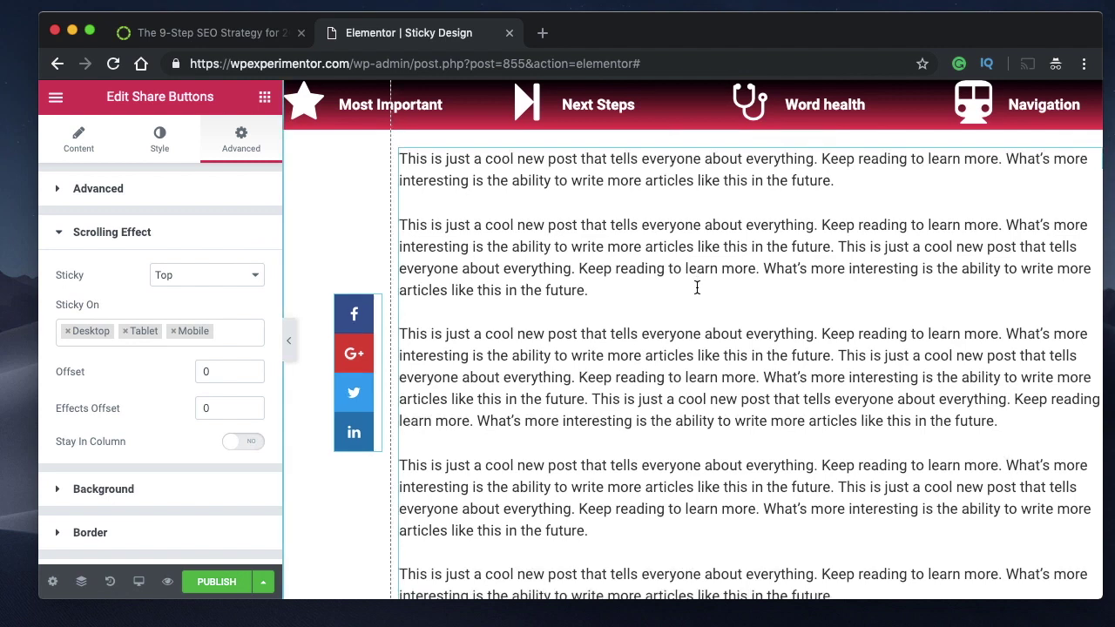
scroll(697, 287, "down", 10)
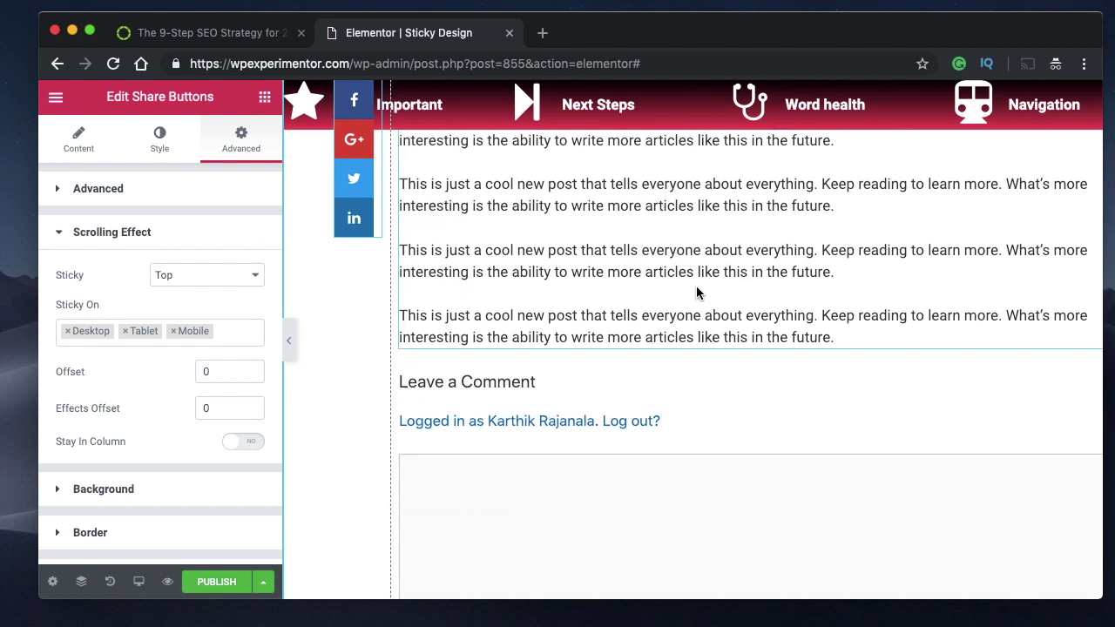
scroll(696, 288, "down", 10)
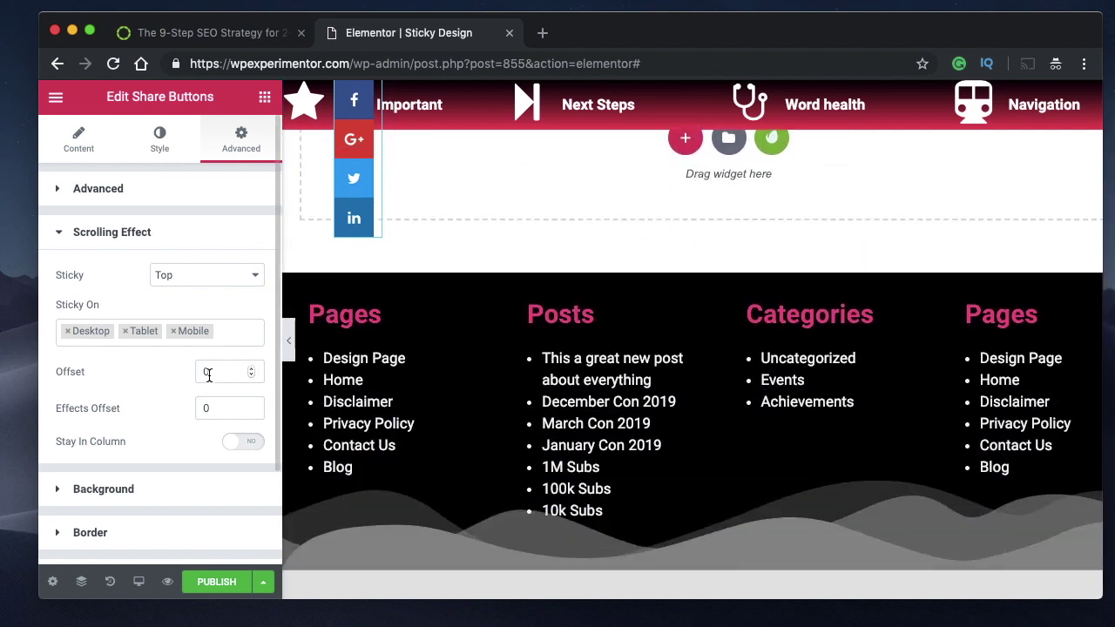
scroll(555, 261, "up", 8)
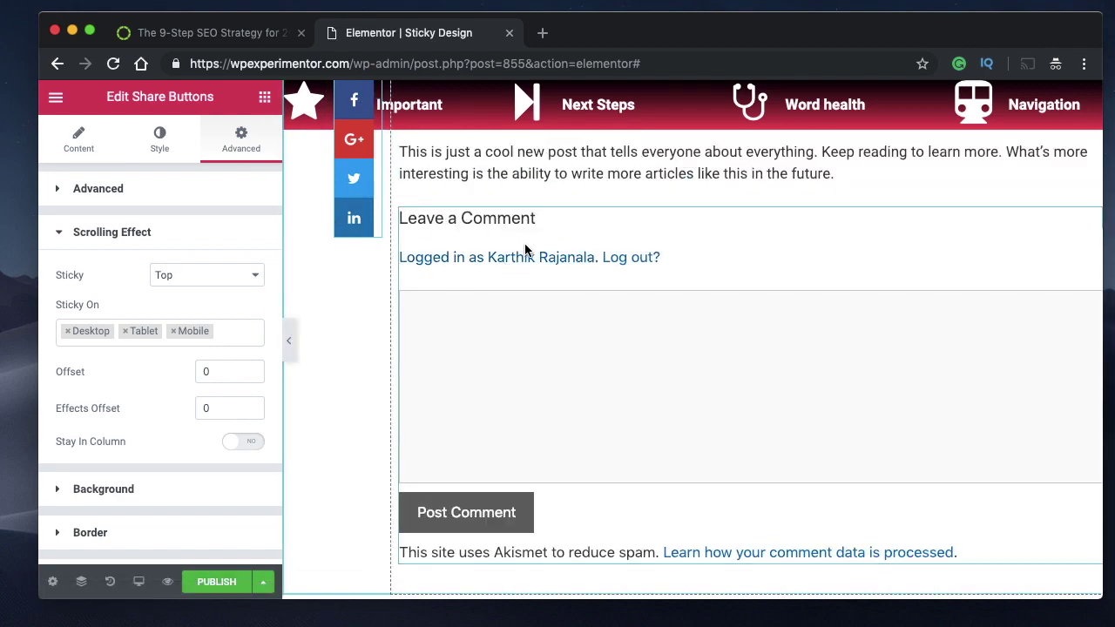
scroll(524, 245, "up", 5)
scroll(524, 242, "up", 5)
scroll(524, 243, "down", 3)
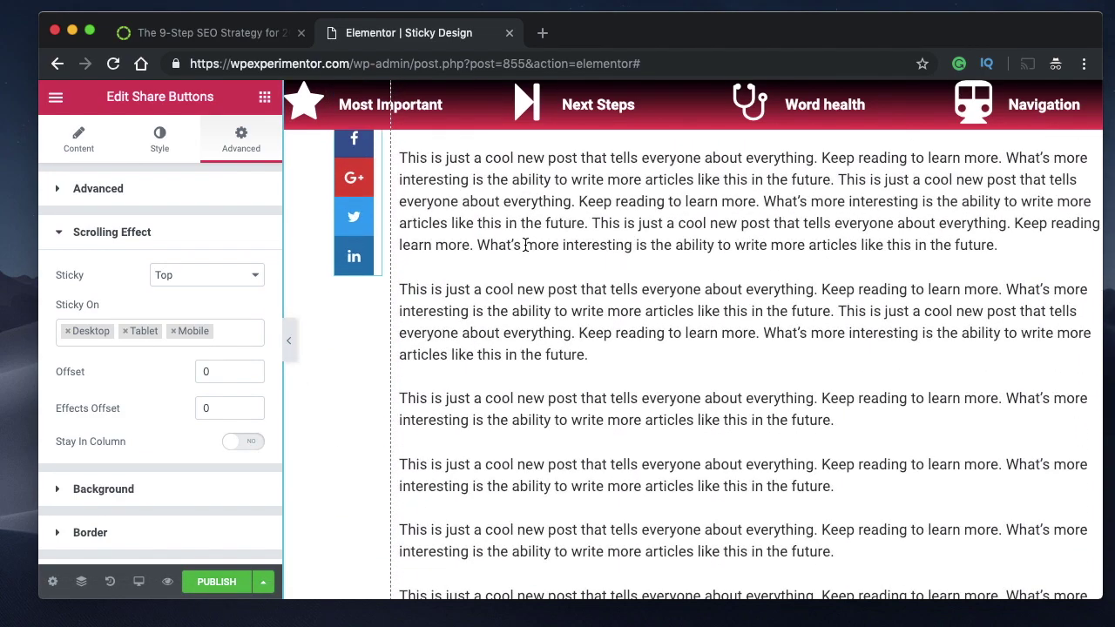
Set the share buttons' sticky offset to 100 and check their position below the header while scrolling.
scroll(524, 245, "up", 3)
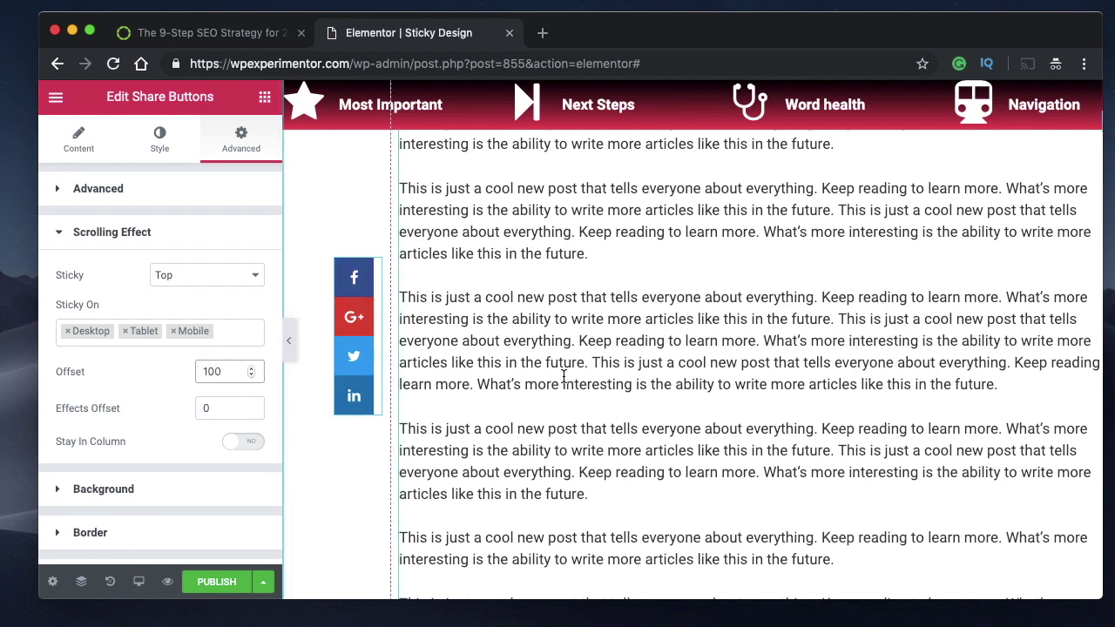
scroll(564, 376, "down", 5)
scroll(564, 377, "down", 5)
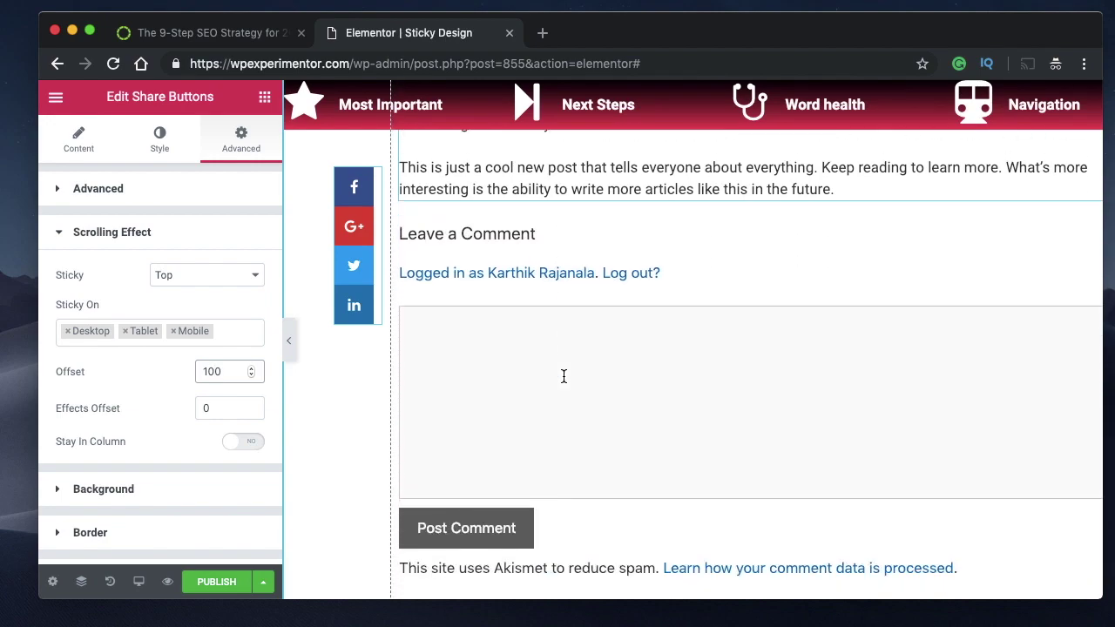
scroll(563, 376, "up", 15)
scroll(563, 380, "down", 5)
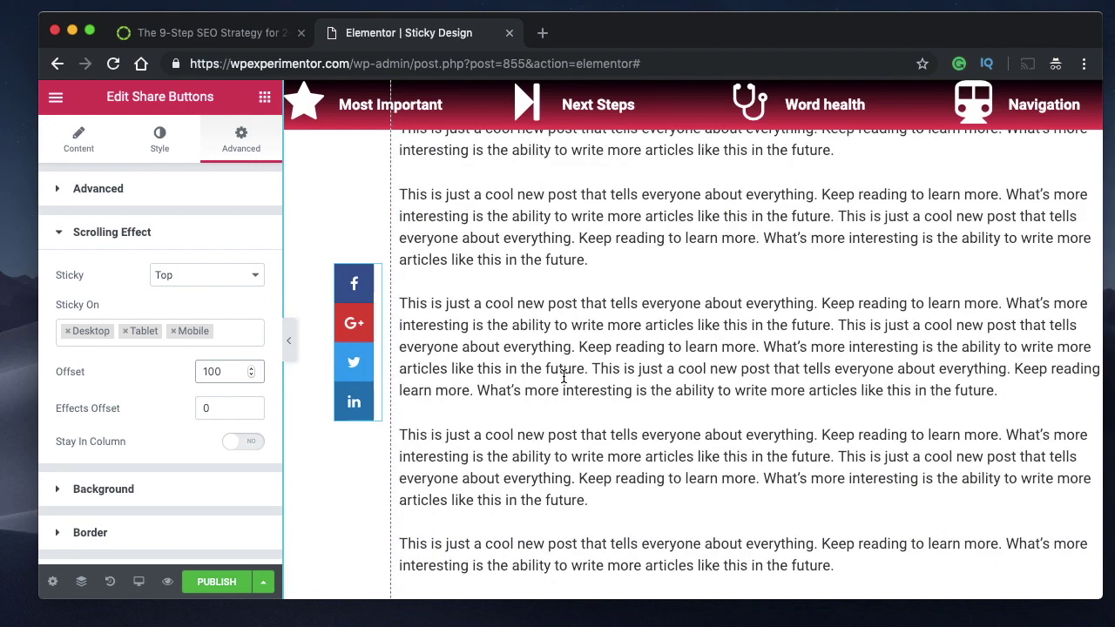
scroll(375, 271, "up", 10)
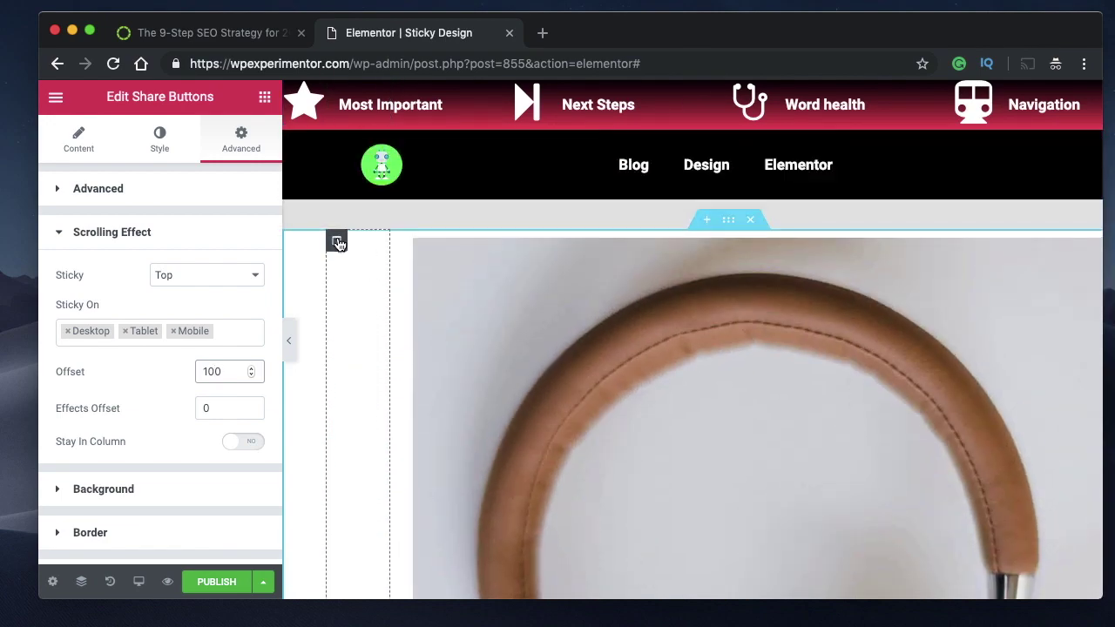
Set the narrow first column's content position to Top and check the sticky share bar down to the footer.
left_click(336, 240)
left_click(197, 269)
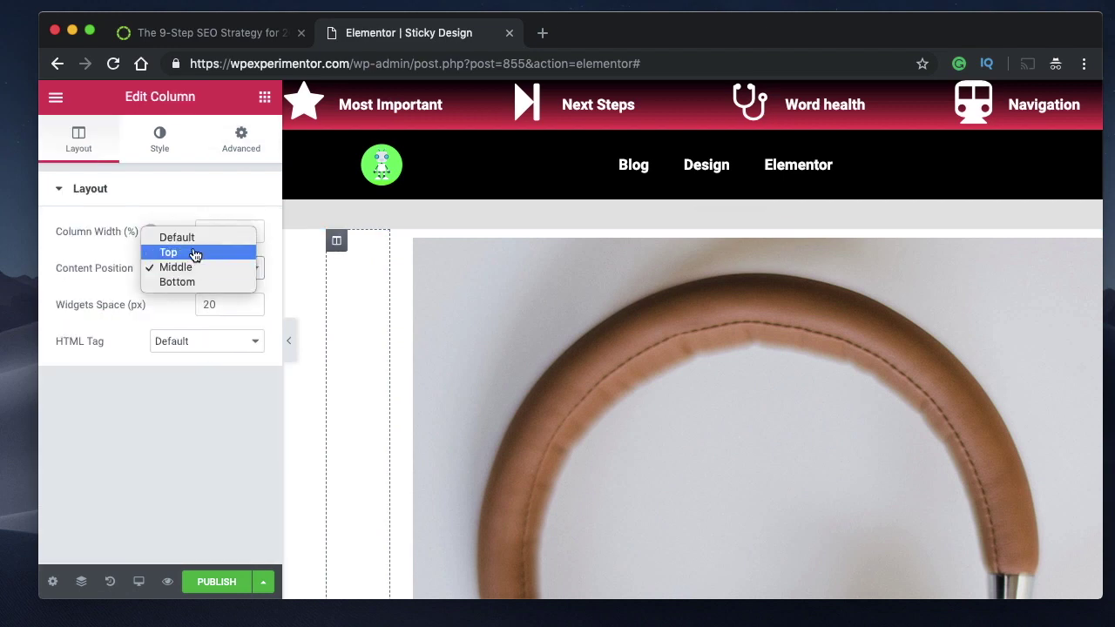
left_click(193, 253)
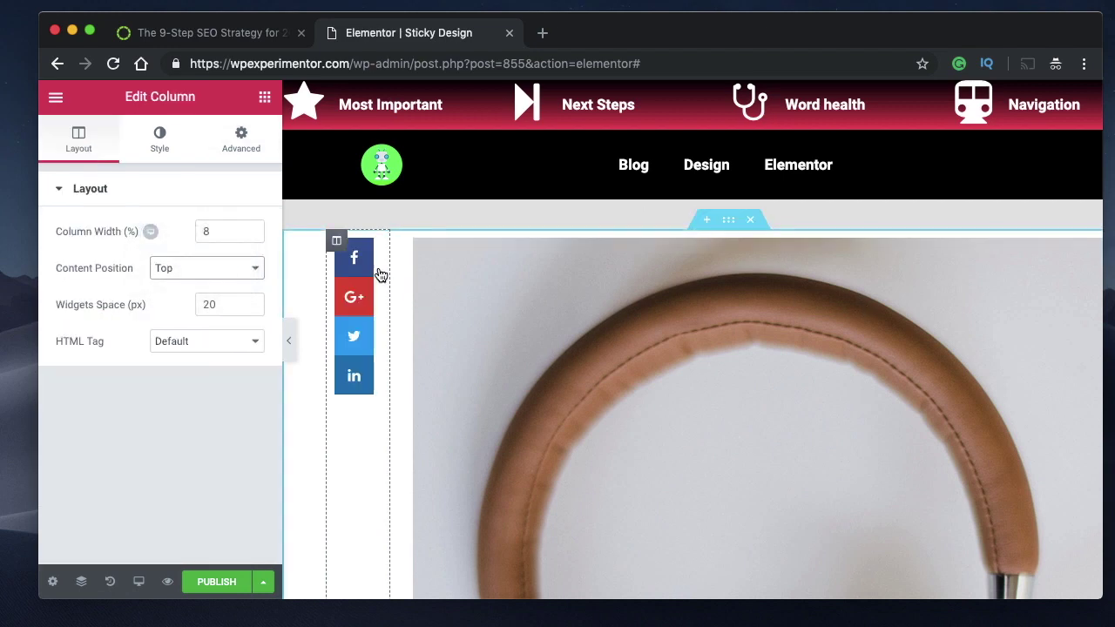
scroll(636, 315, "down", 10)
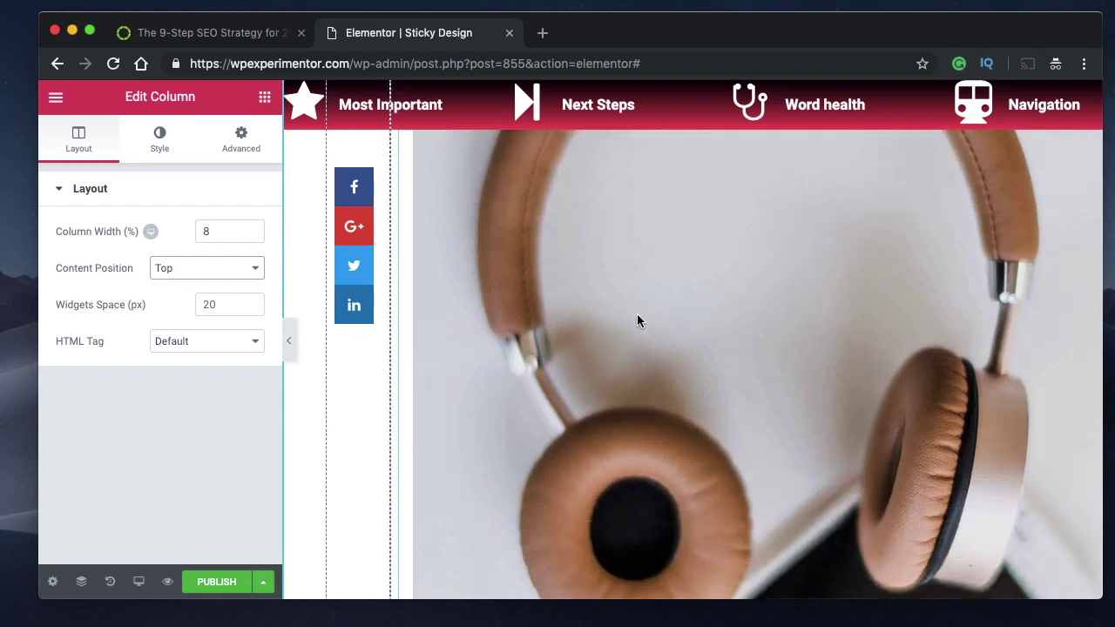
scroll(636, 317, "down", 5)
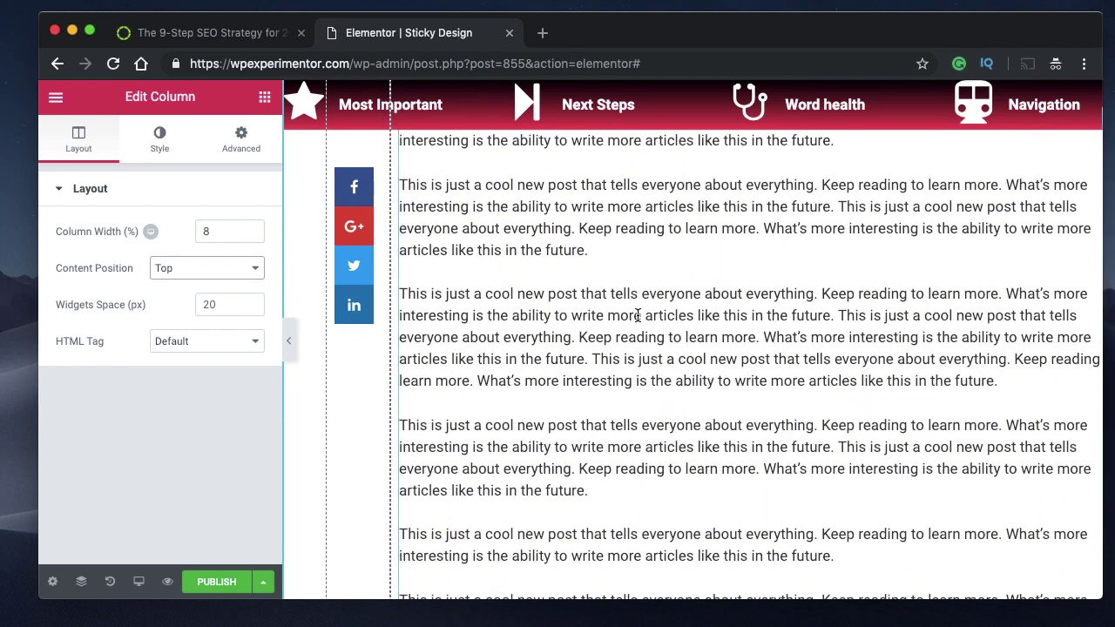
scroll(637, 317, "up", 2)
scroll(637, 315, "down", 8)
scroll(637, 315, "down", 15)
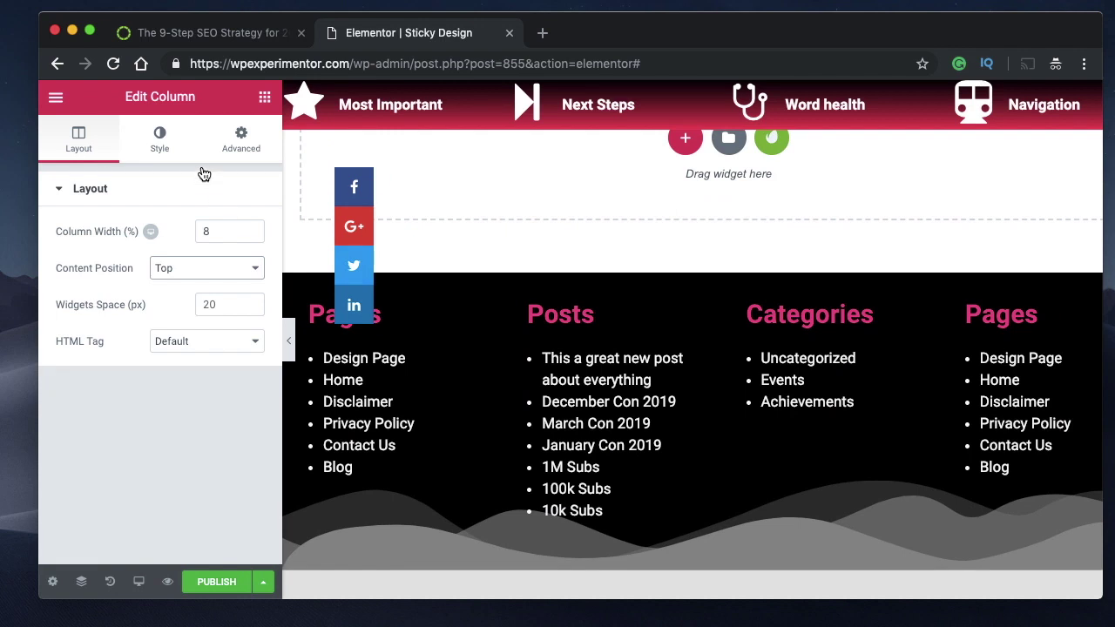
Set the share buttons' sticky effects offset to 100 and check their position over the post content while scrolling.
left_click(242, 144)
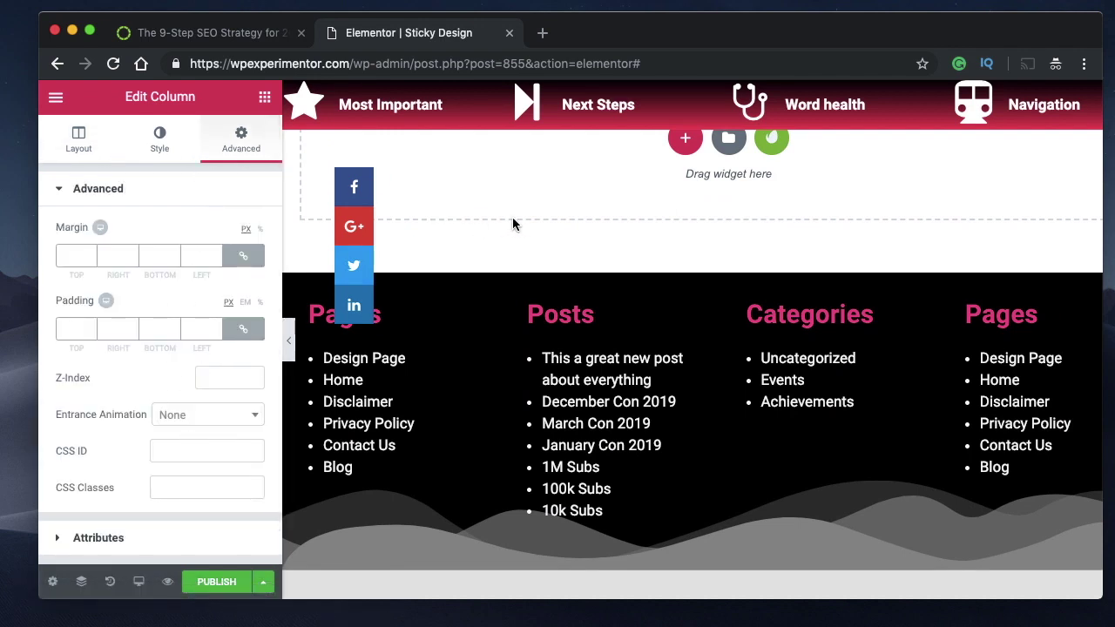
left_click(264, 97)
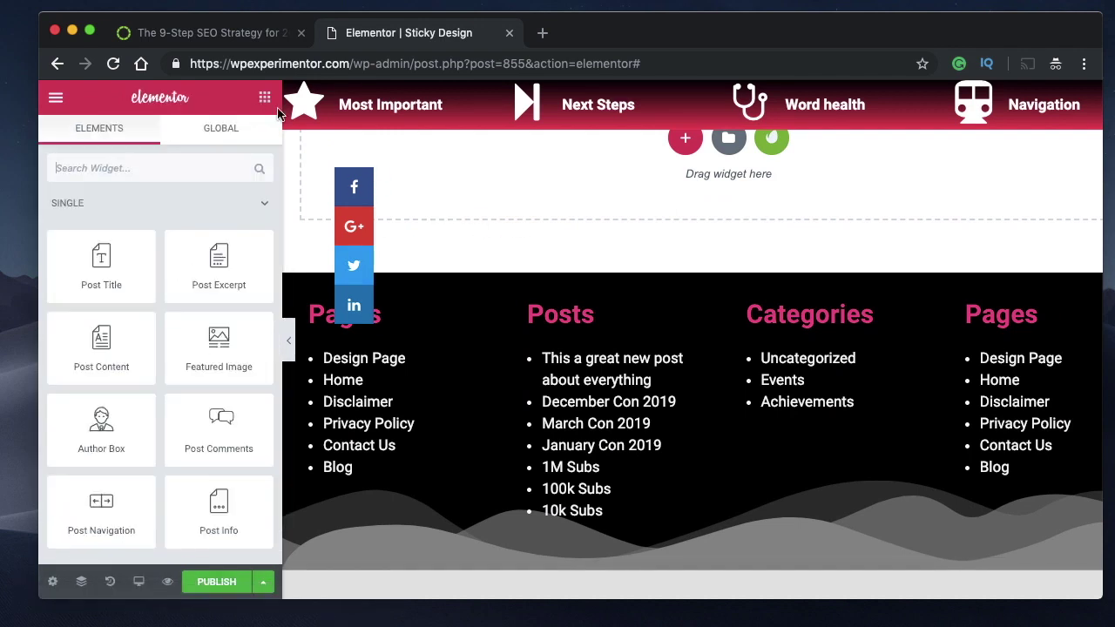
left_click(357, 187)
left_click(241, 142)
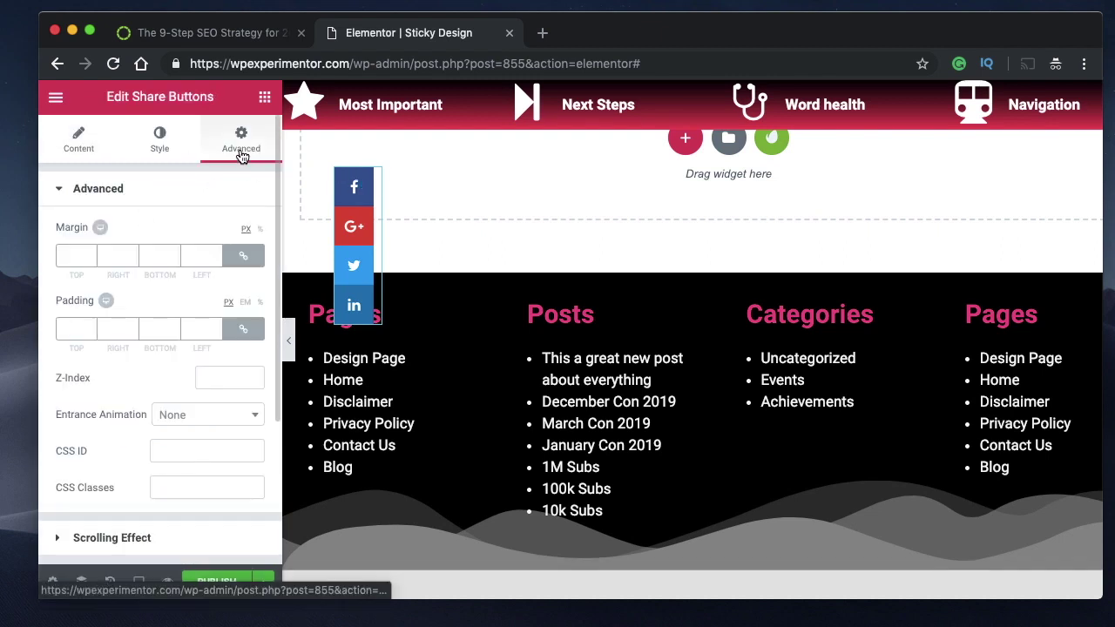
scroll(149, 471, "down", 3)
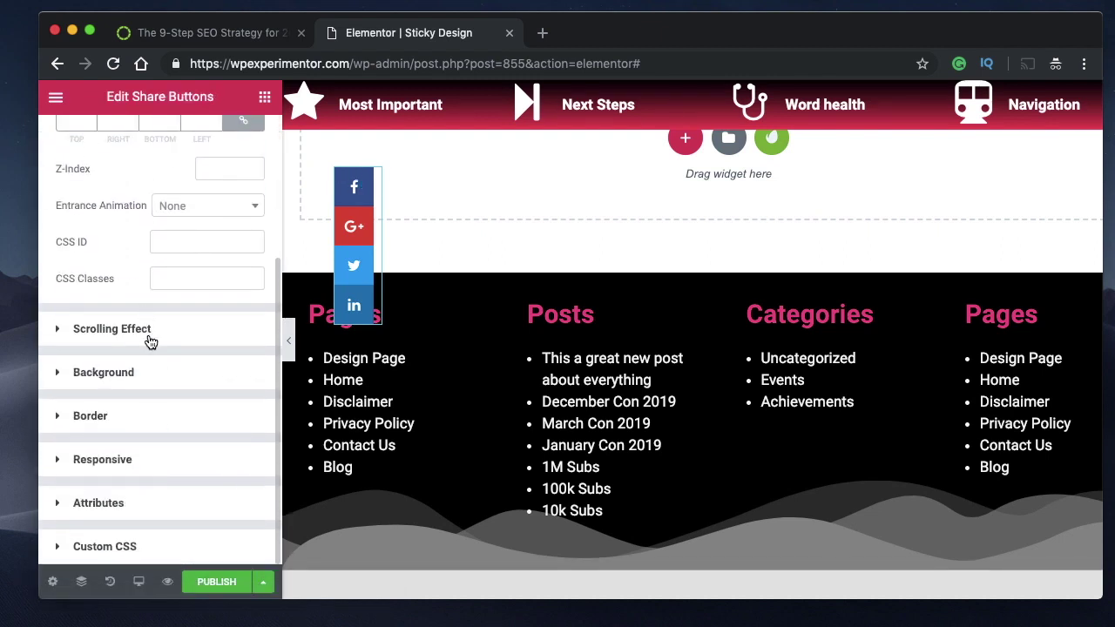
left_click(149, 338)
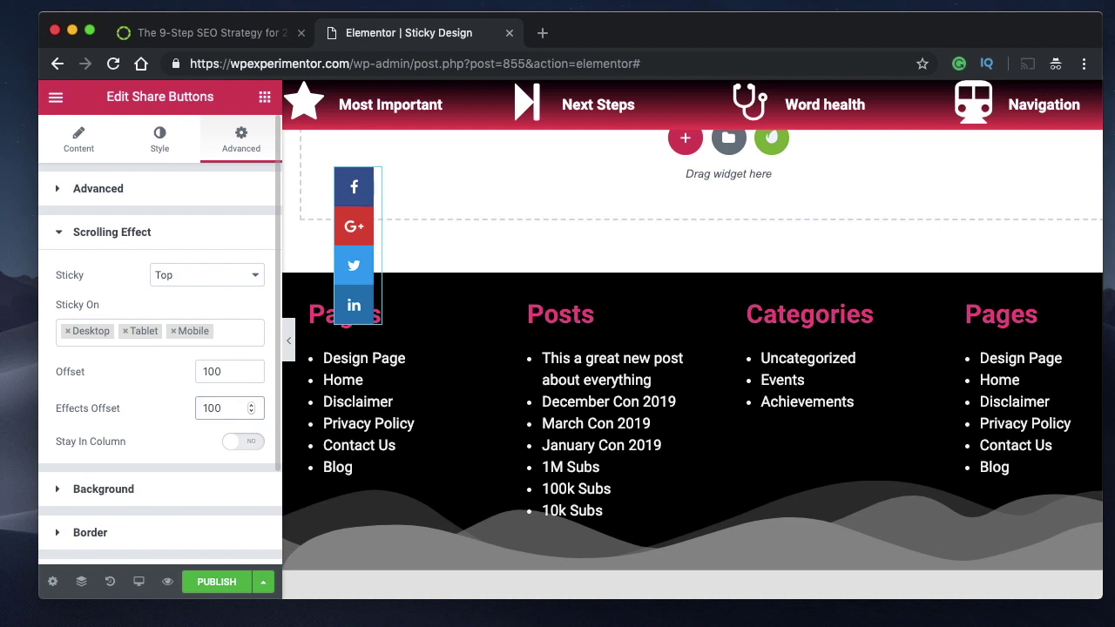
scroll(609, 360, "up", 15)
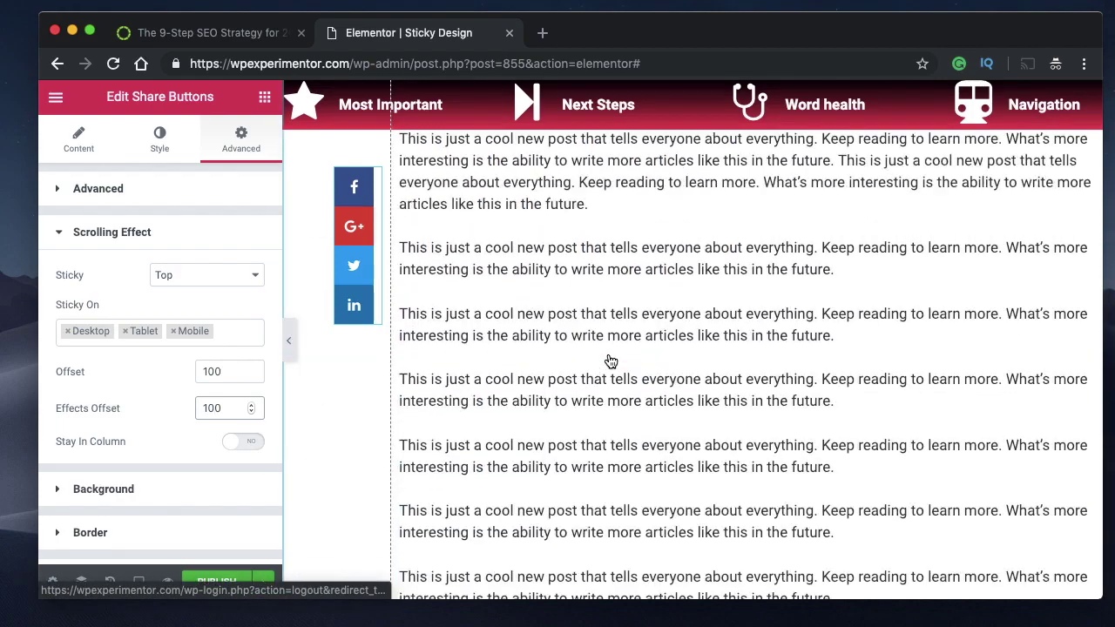
scroll(500, 375, "up", 10)
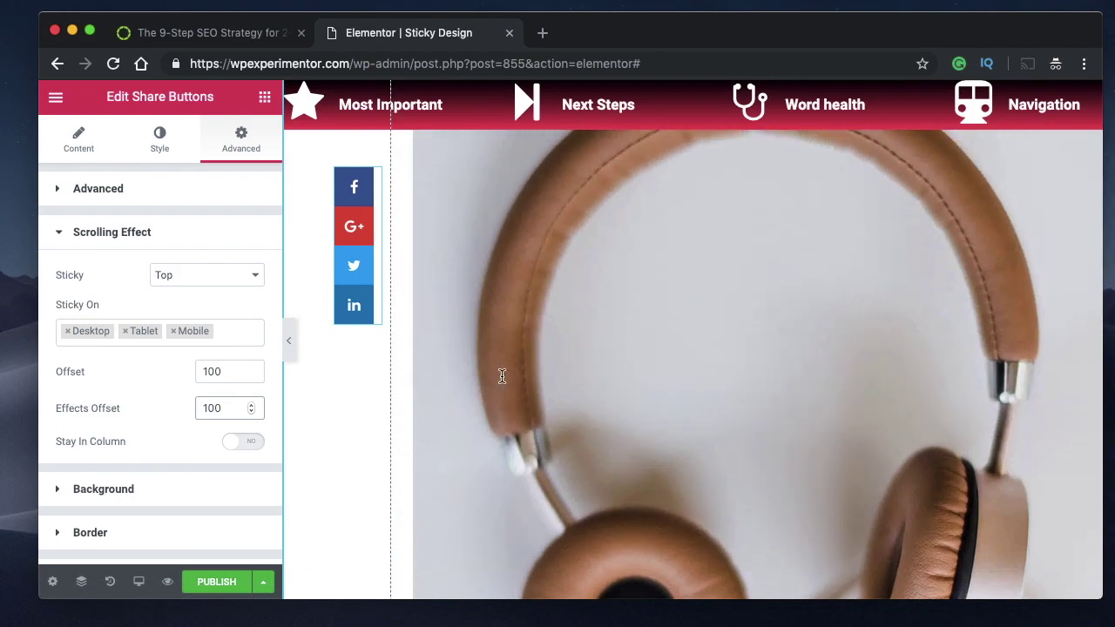
scroll(500, 381, "down", 5)
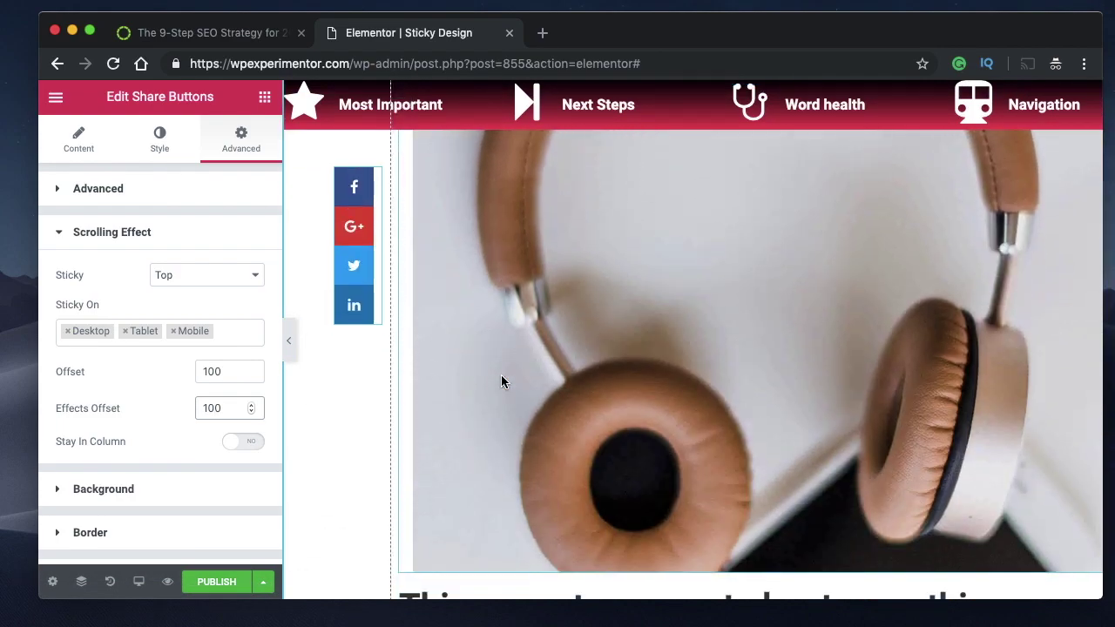
Set the share buttons' sticky effects offset to 10 and check the sticky bar from the header down to the footer.
scroll(501, 381, "up", 3)
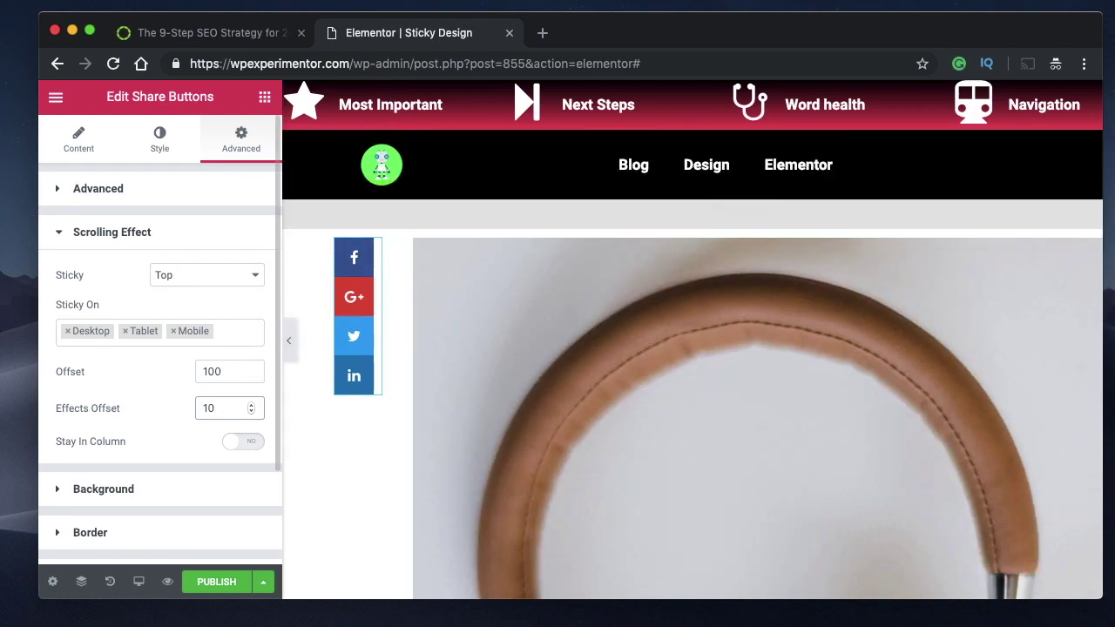
scroll(209, 290, "down", 3)
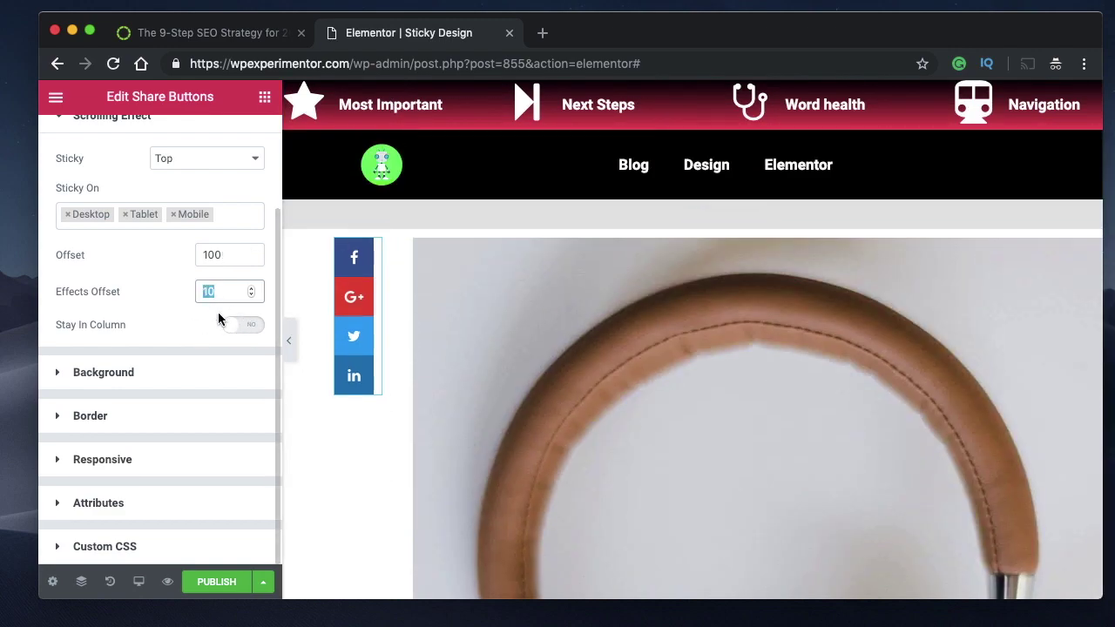
scroll(513, 306, "down", 5)
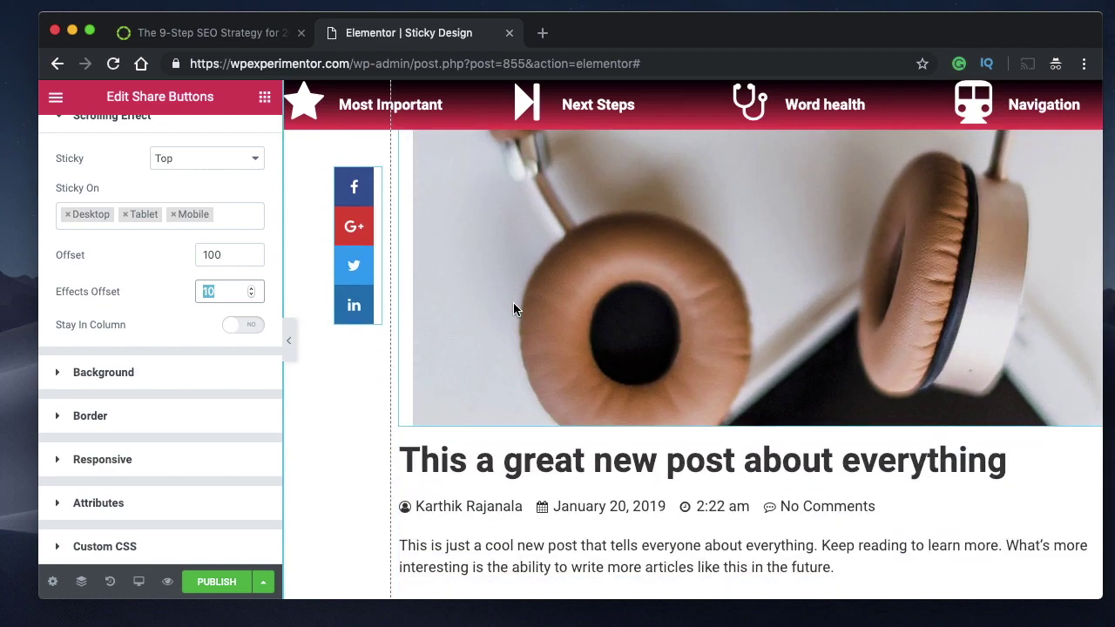
scroll(513, 308, "down", 3)
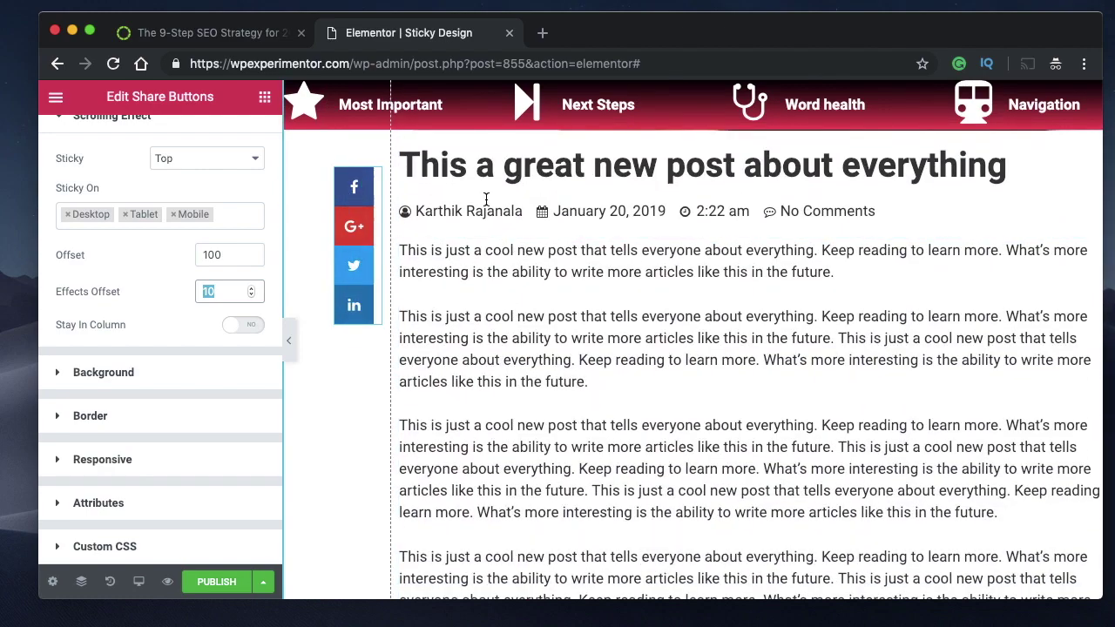
scroll(527, 348, "down", 15)
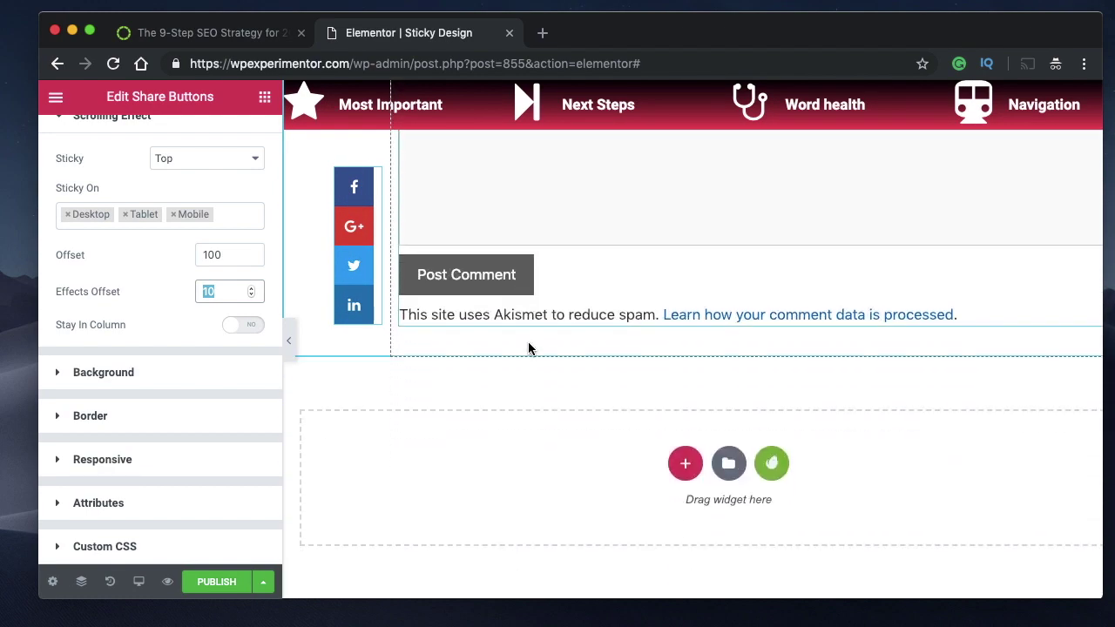
scroll(569, 339, "down", 4)
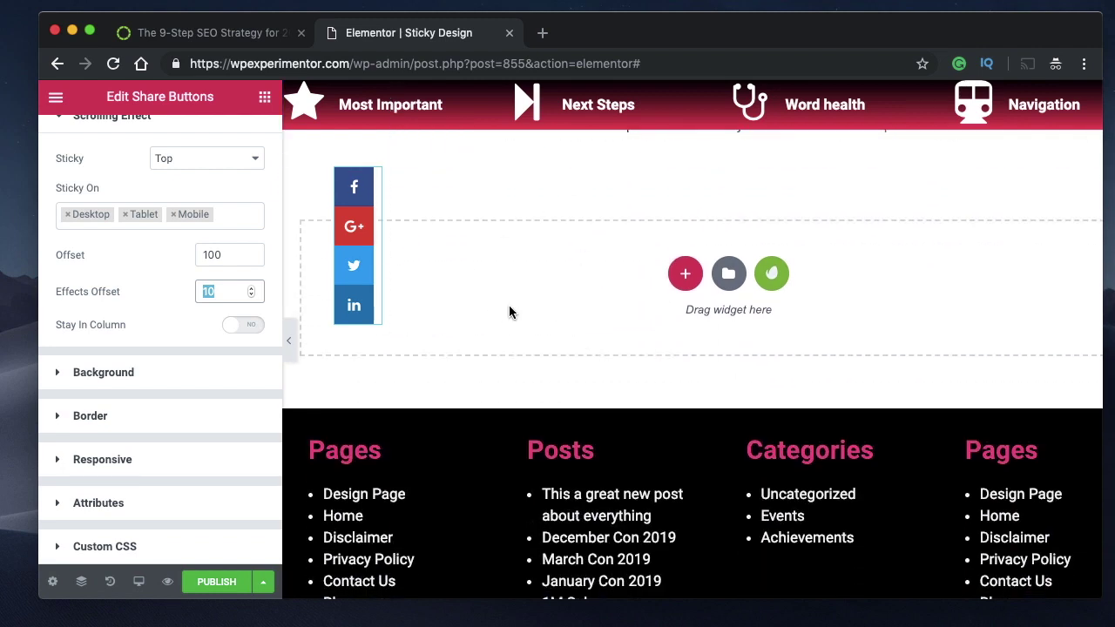
scroll(510, 312, "down", 2)
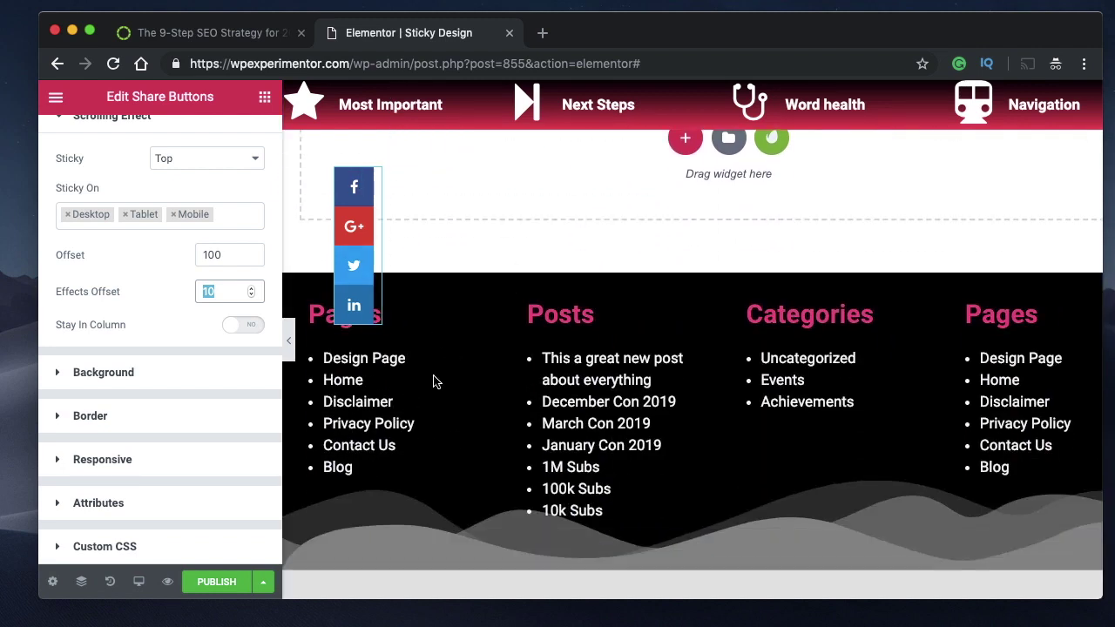
Examine the share buttons' Z-Index setting and how the sticky bar passes the gradient section and footer.
scroll(525, 238, "up", 10)
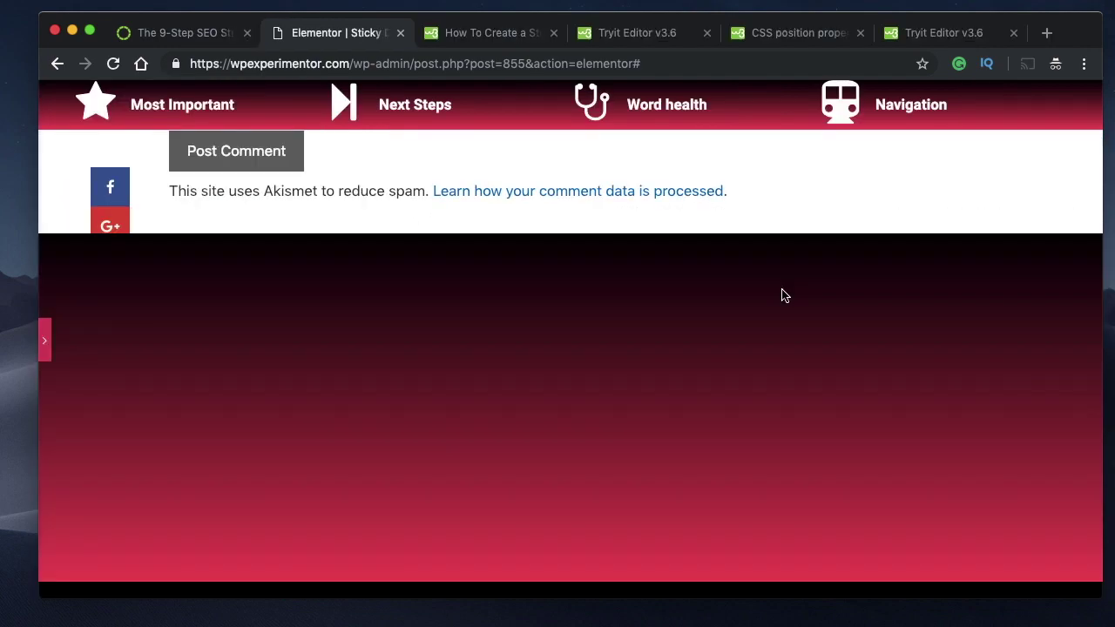
scroll(781, 295, "up", 8)
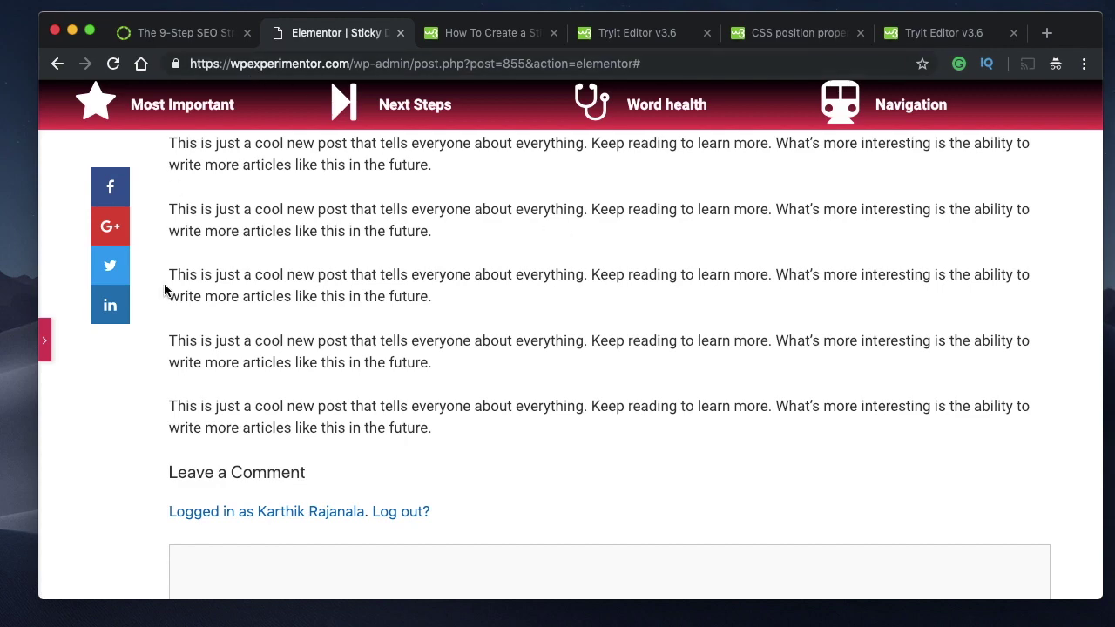
left_click(43, 339)
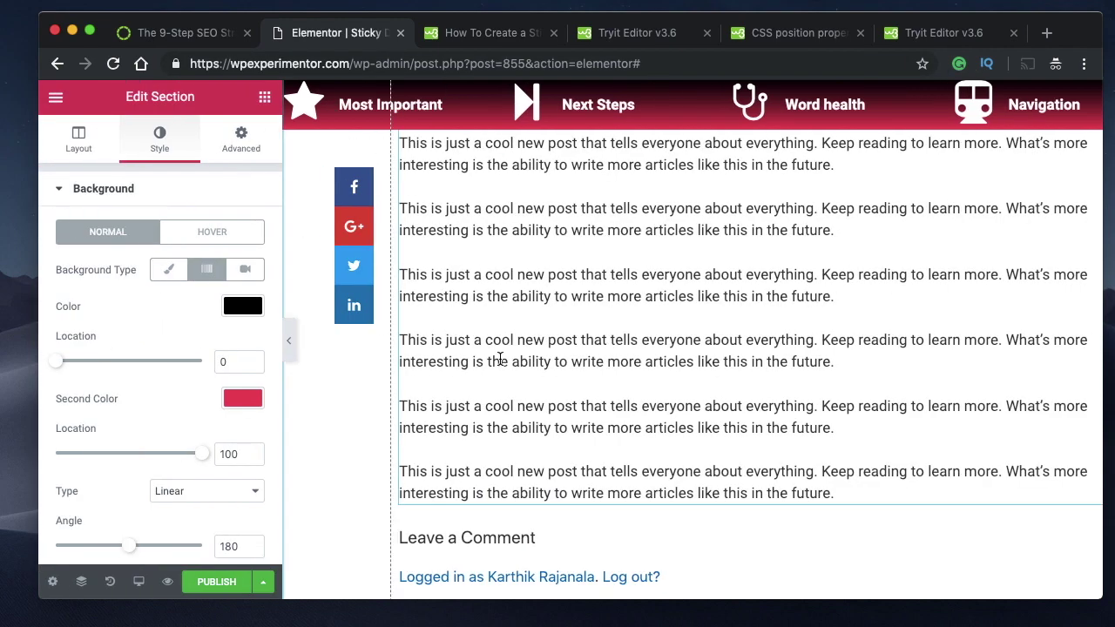
scroll(500, 358, "down", 5)
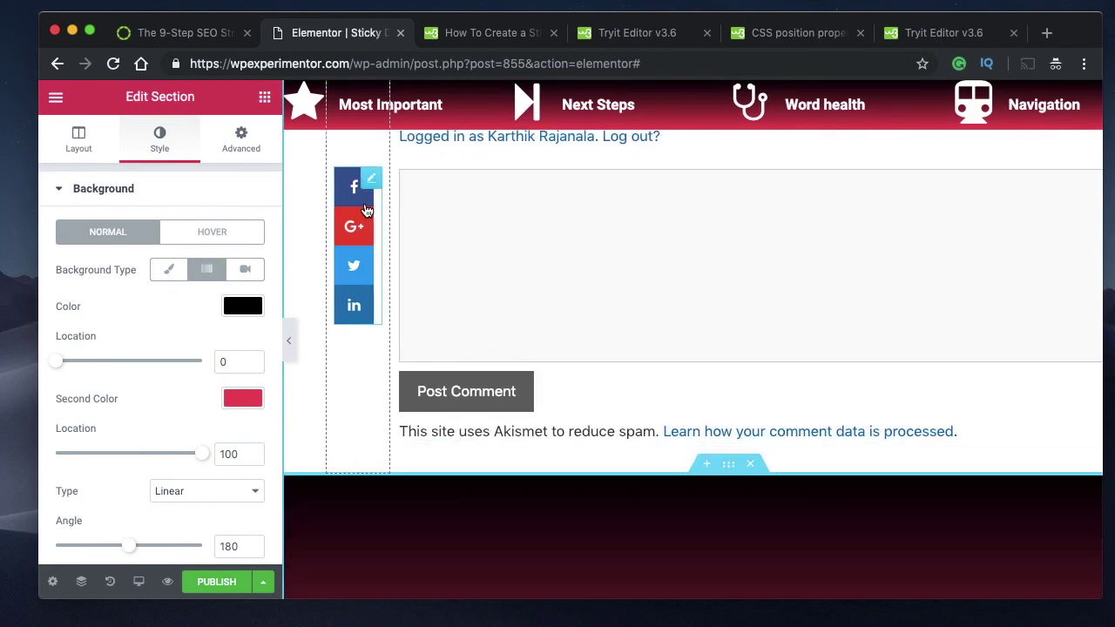
left_click(373, 180)
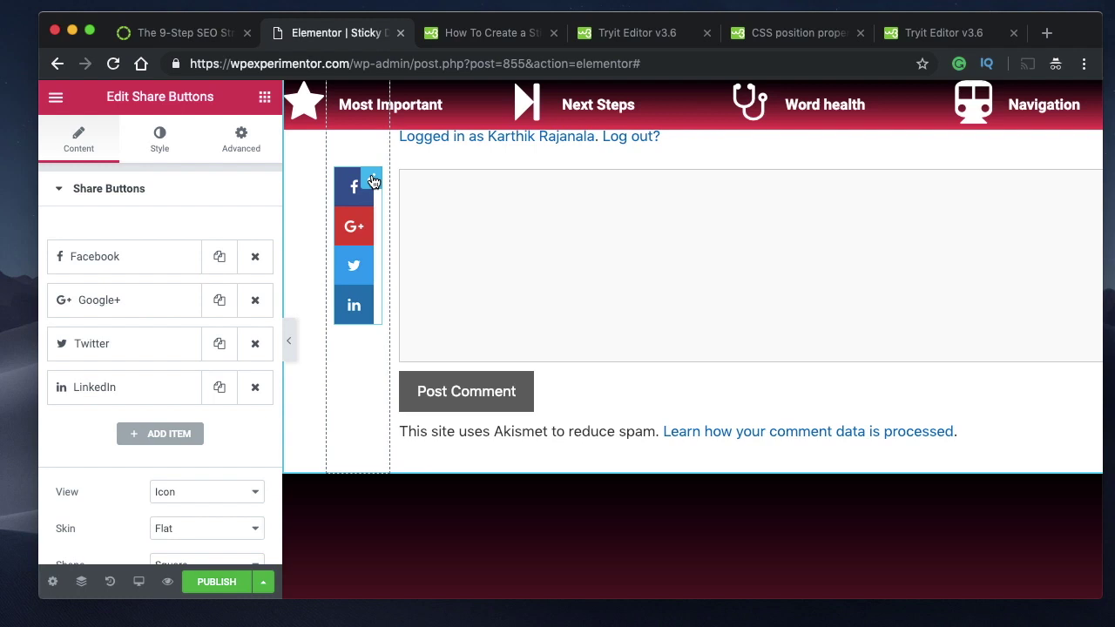
left_click(238, 137)
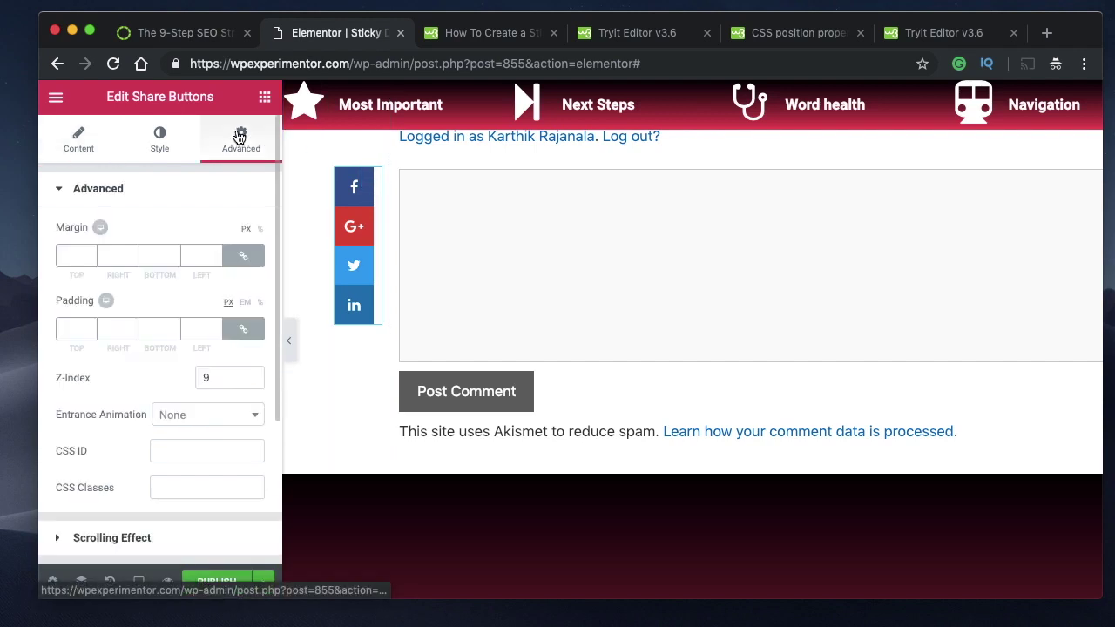
scroll(438, 411, "down", 5)
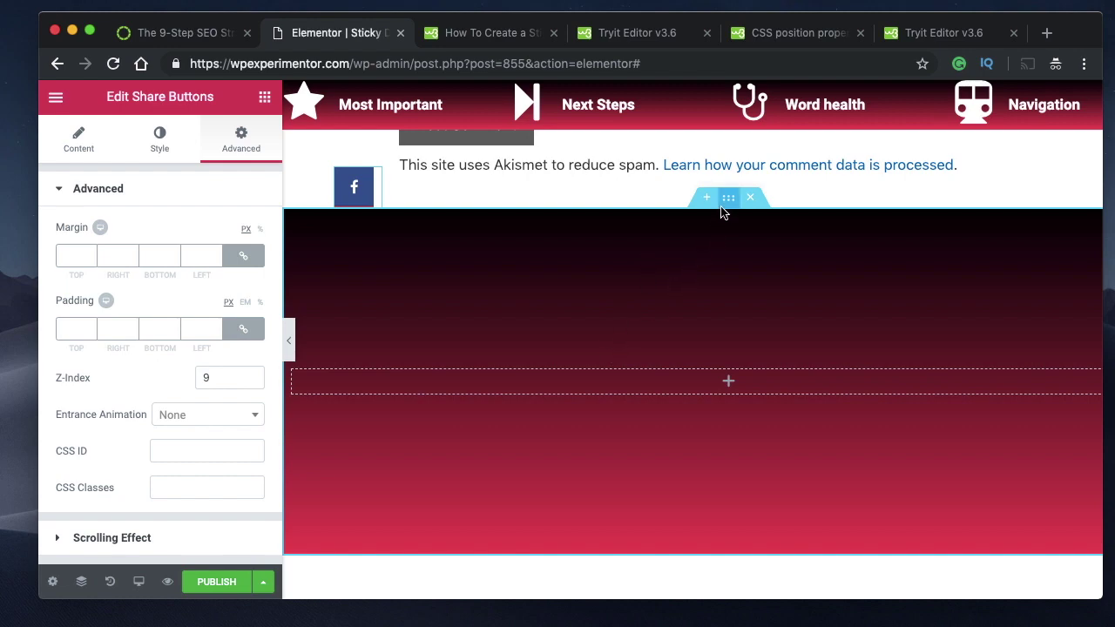
scroll(665, 384, "down", 8)
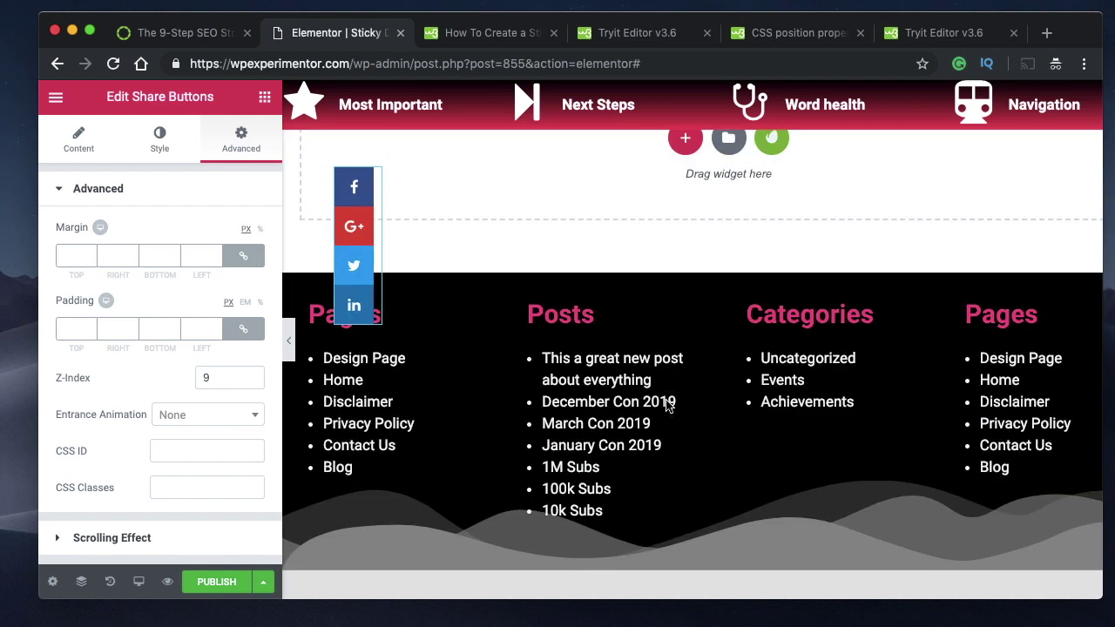
scroll(560, 221, "up", 5)
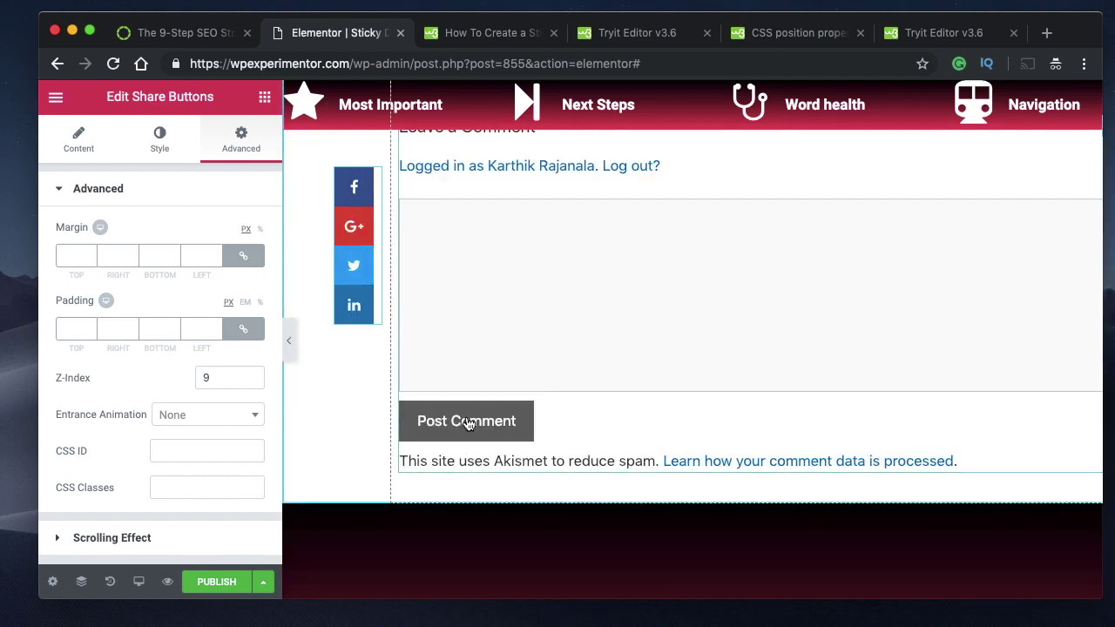
scroll(566, 410, "down", 2)
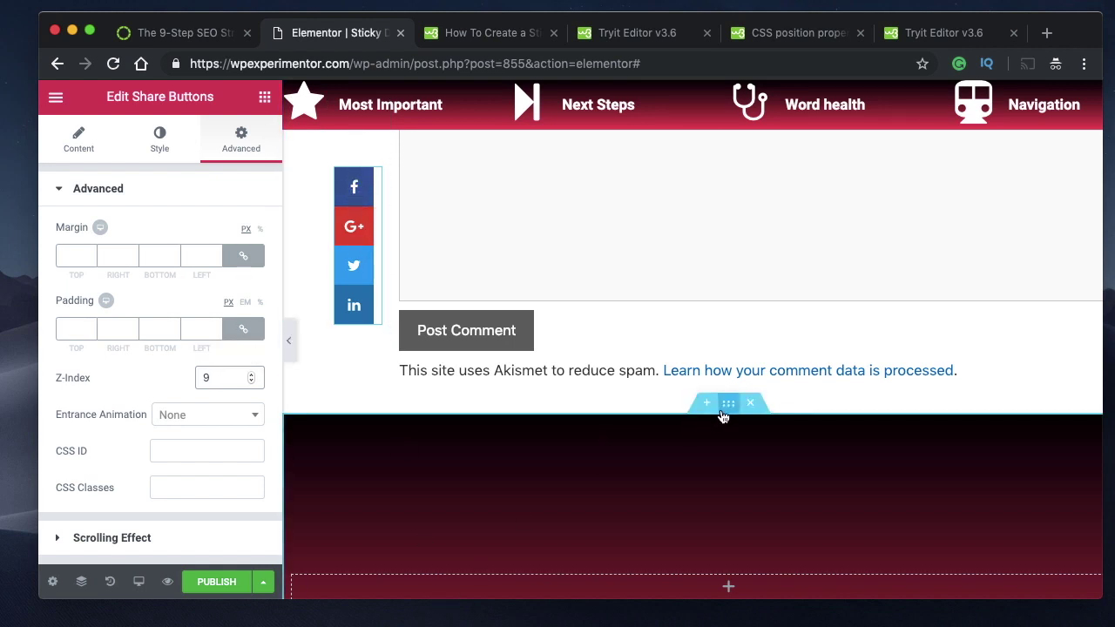
Examine the gradient section's Z-Index setting and how it layers with the sticky share buttons along the whole page.
left_click(721, 410)
left_click(230, 153)
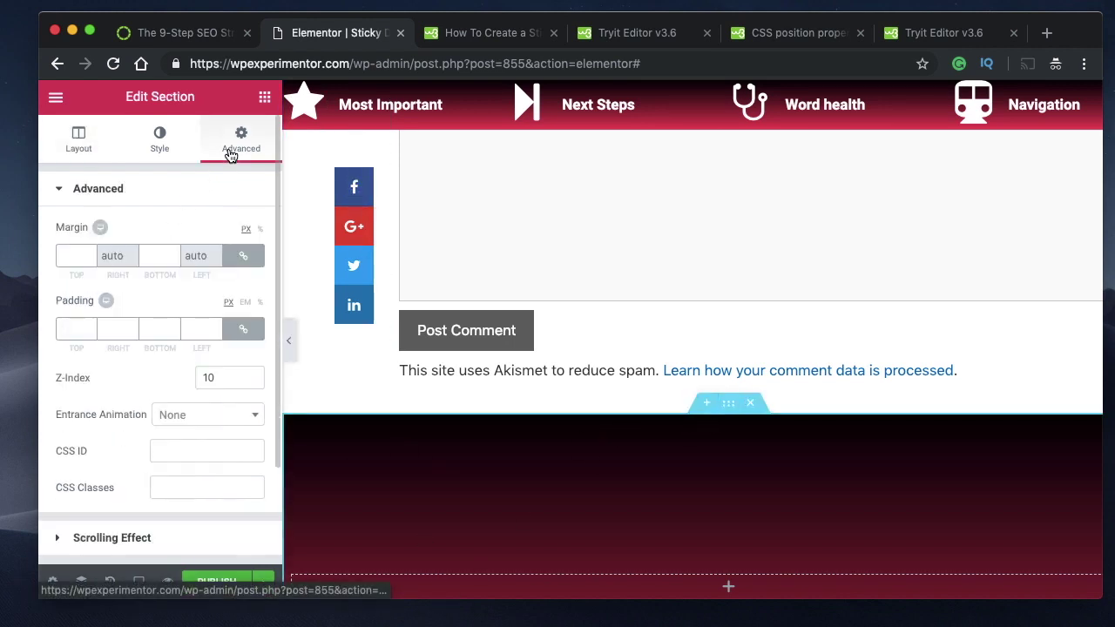
scroll(442, 533, "down", 2)
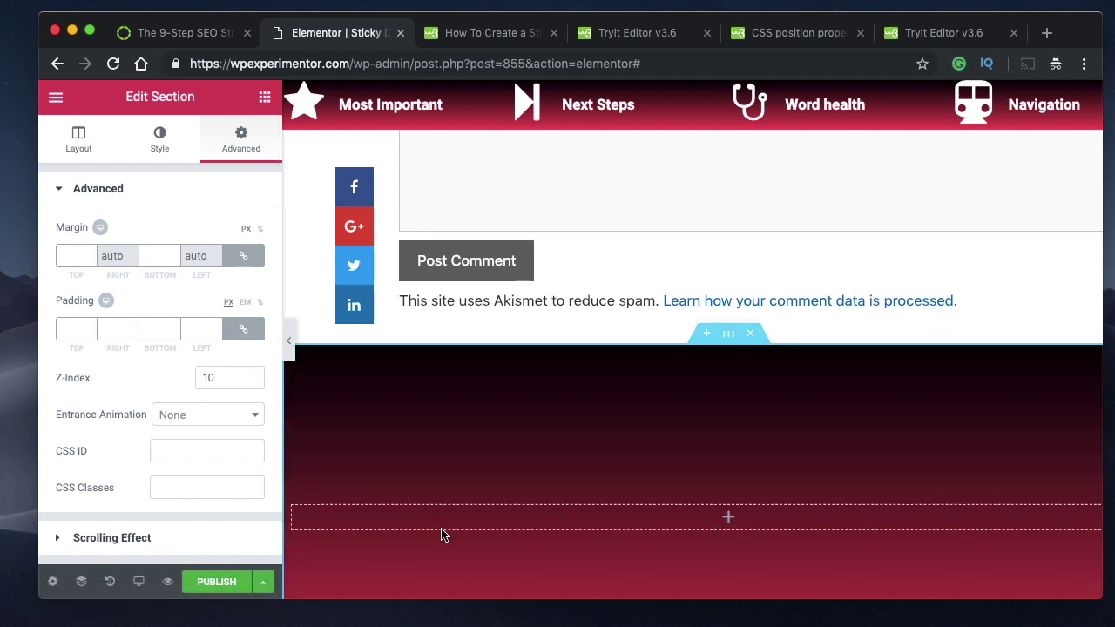
scroll(442, 534, "down", 3)
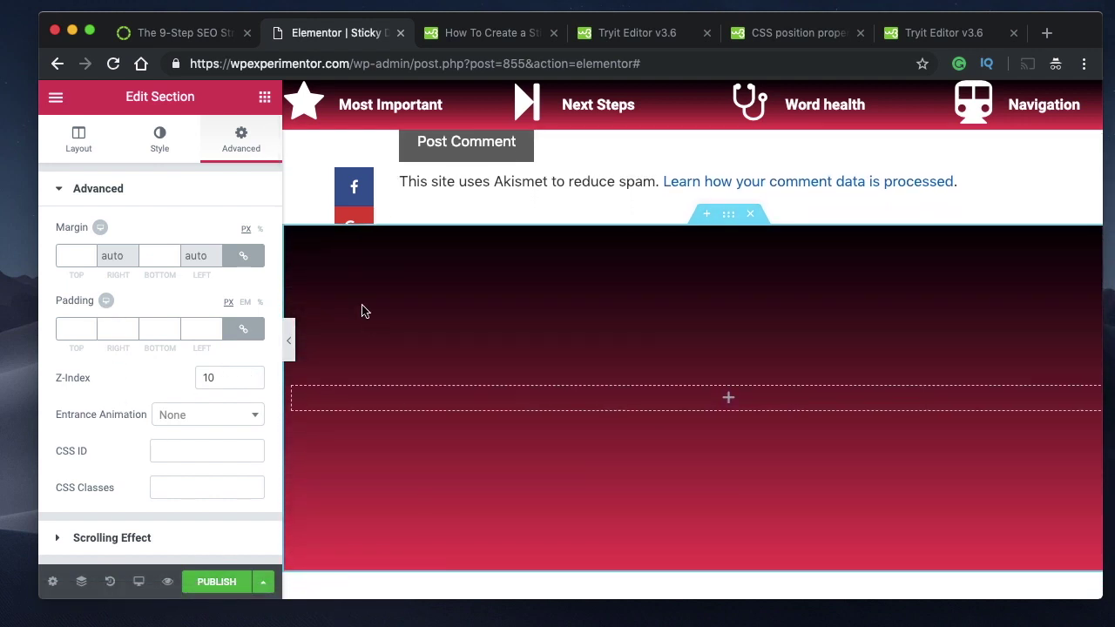
scroll(362, 326, "down", 2)
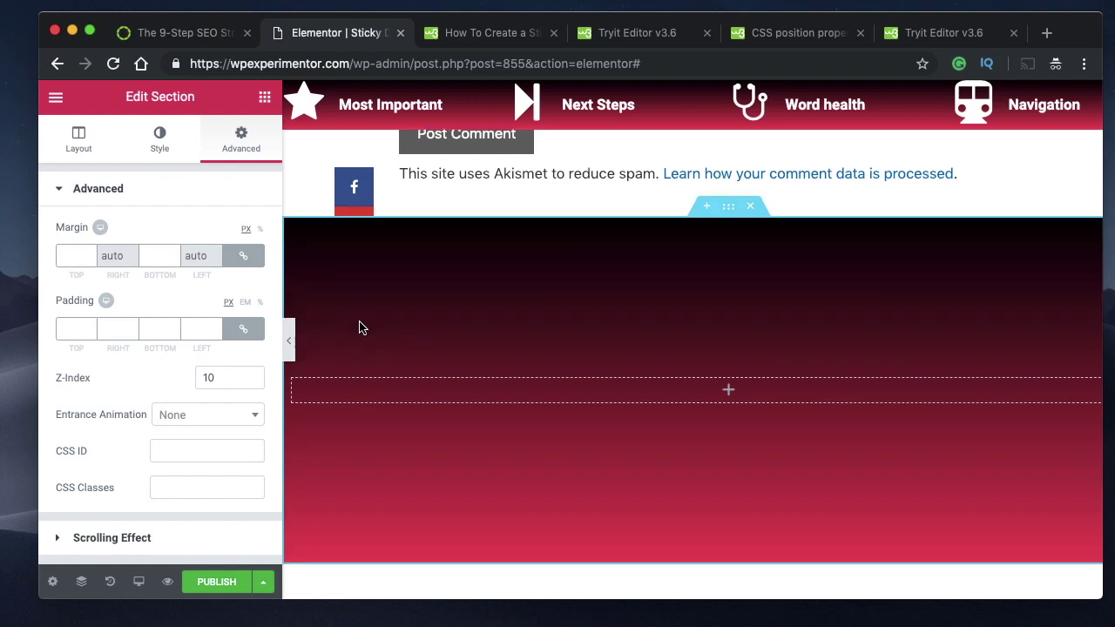
scroll(362, 327, "down", 2)
scroll(360, 324, "up", 10)
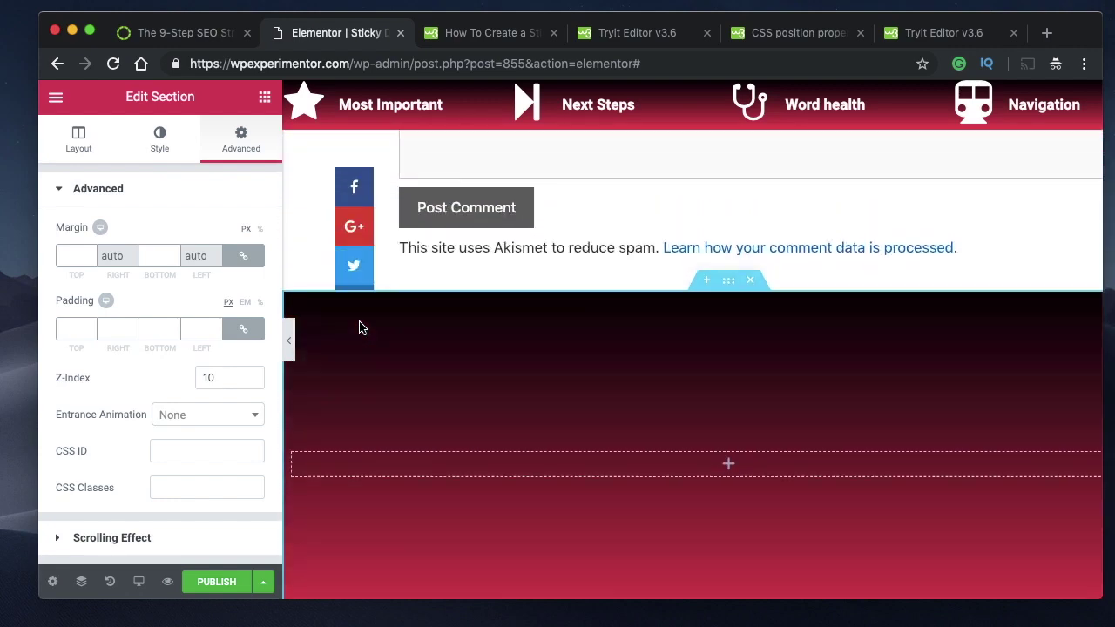
scroll(359, 324, "up", 15)
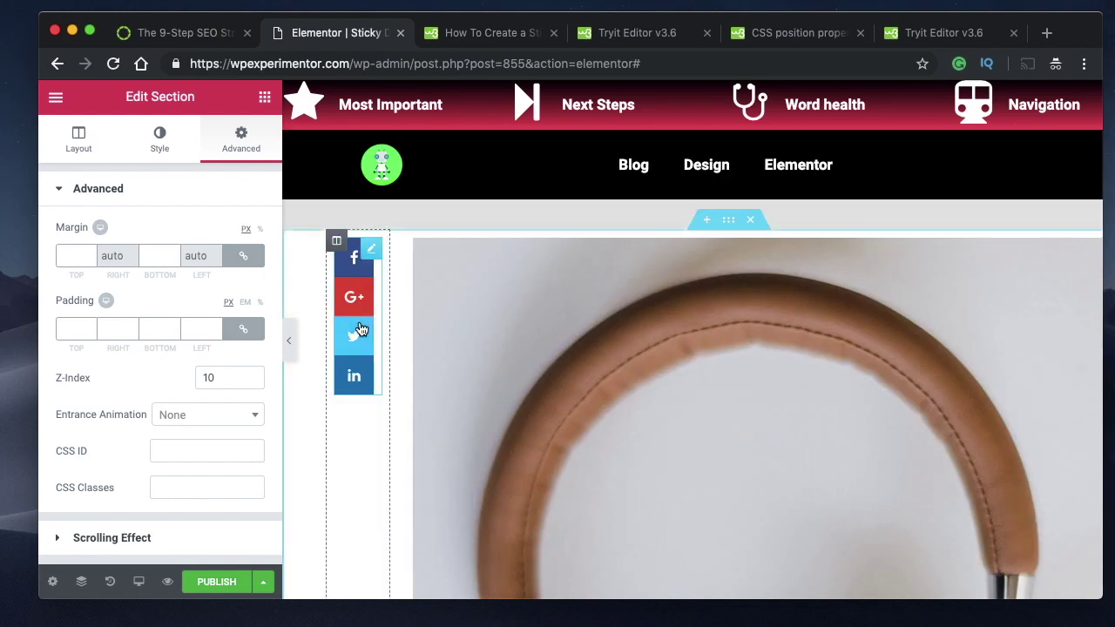
scroll(361, 328, "down", 20)
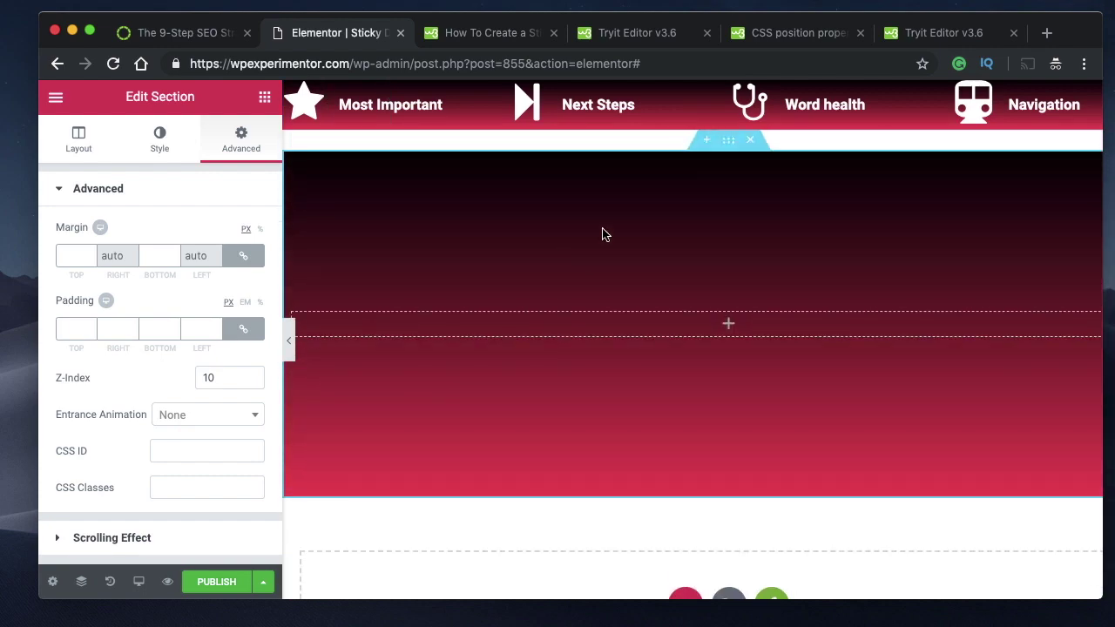
scroll(605, 233, "down", 5)
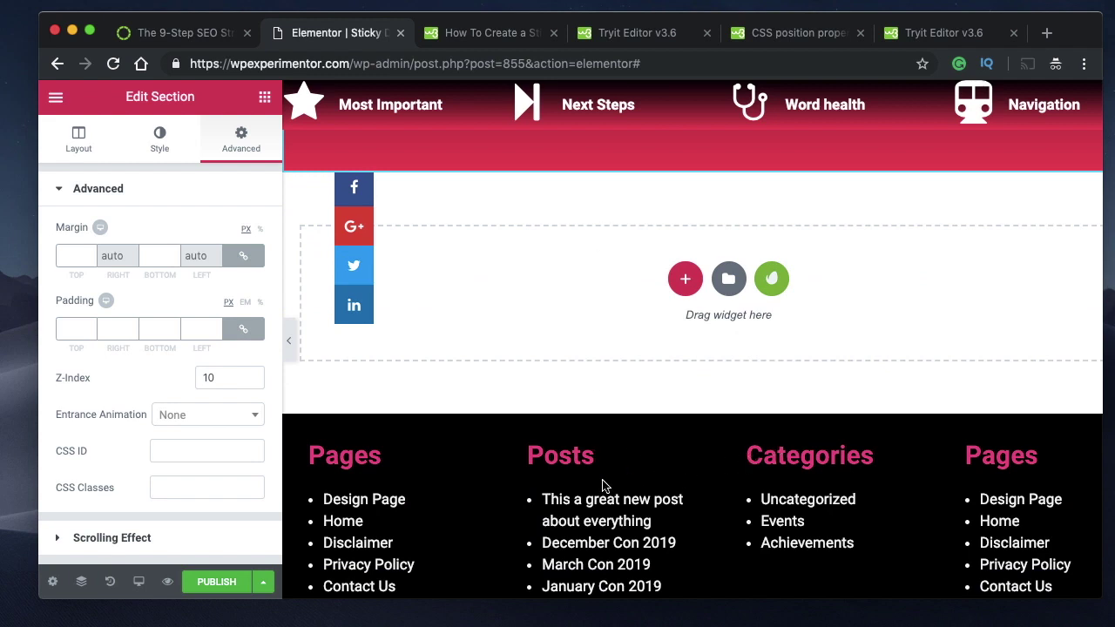
scroll(627, 418, "down", 2)
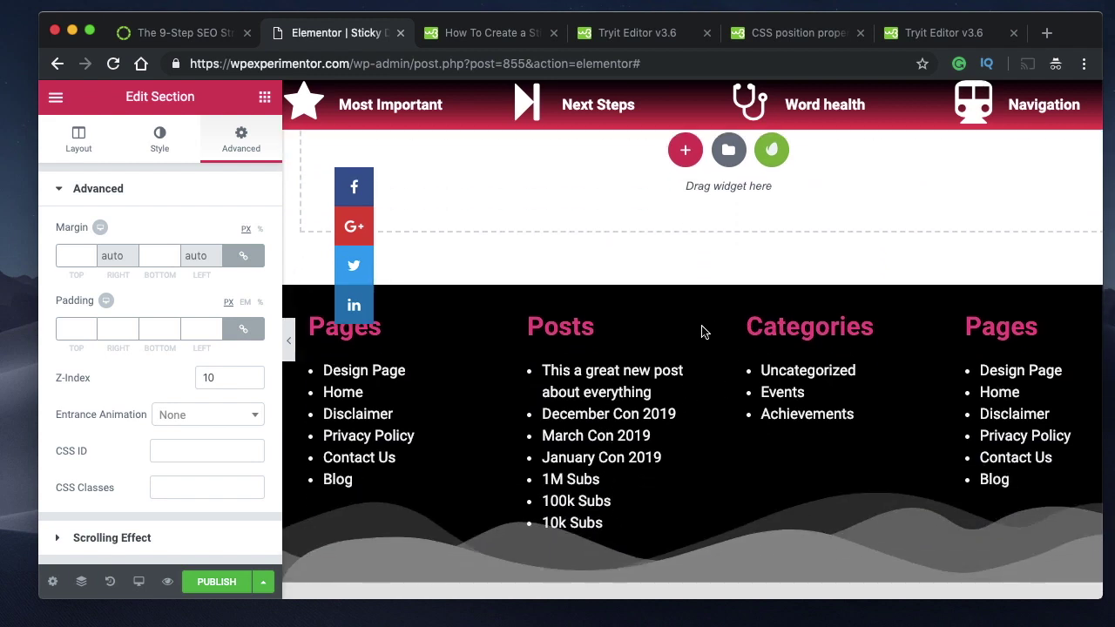
scroll(583, 310, "up", 10)
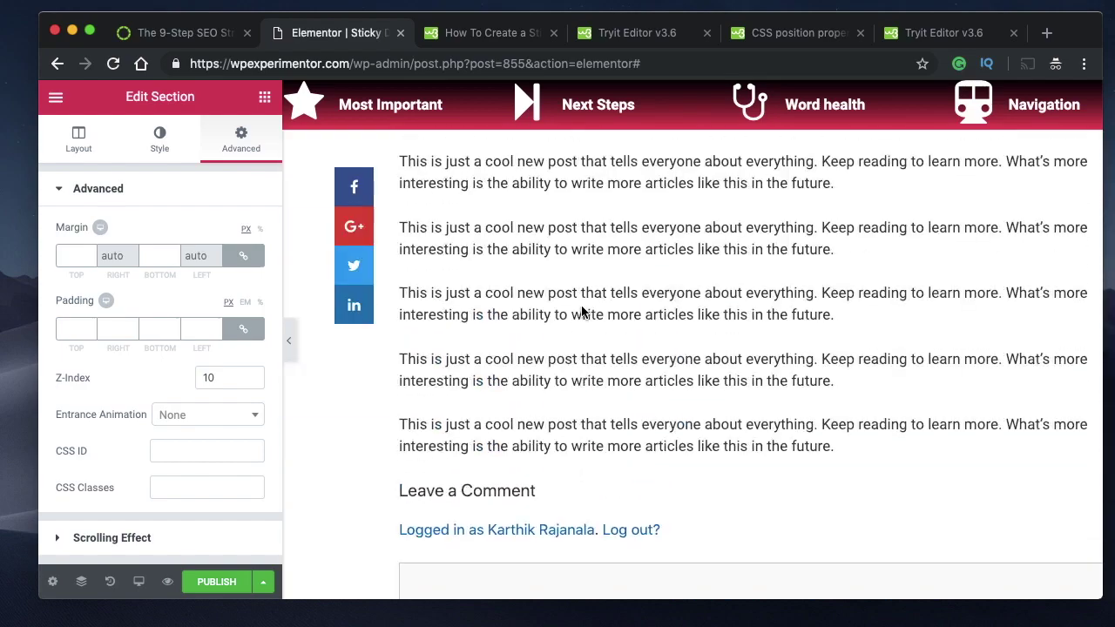
Check how the sticky share buttons pass from the post content over the gradient section to the footer and back.
scroll(580, 311, "down", 3)
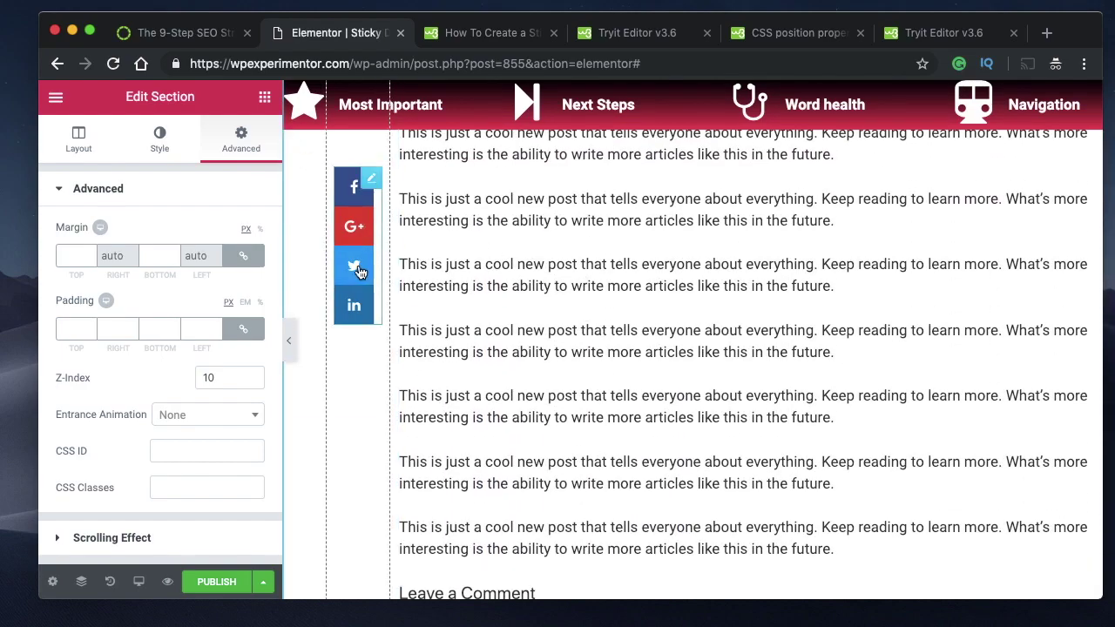
scroll(495, 403, "down", 15)
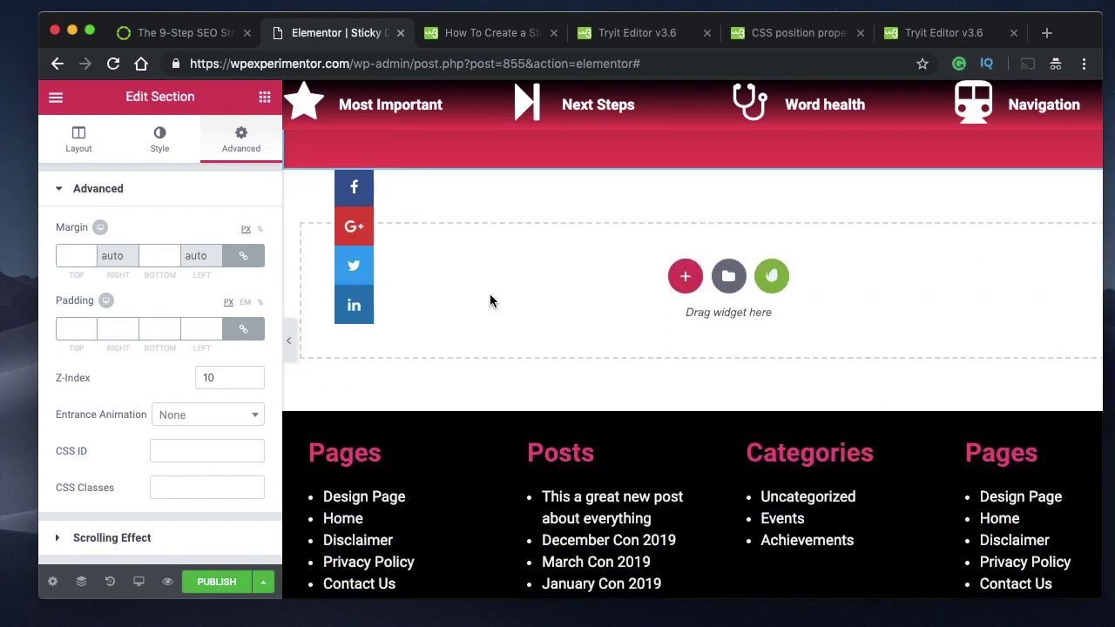
scroll(491, 289, "up", 10)
scroll(418, 261, "up", 5)
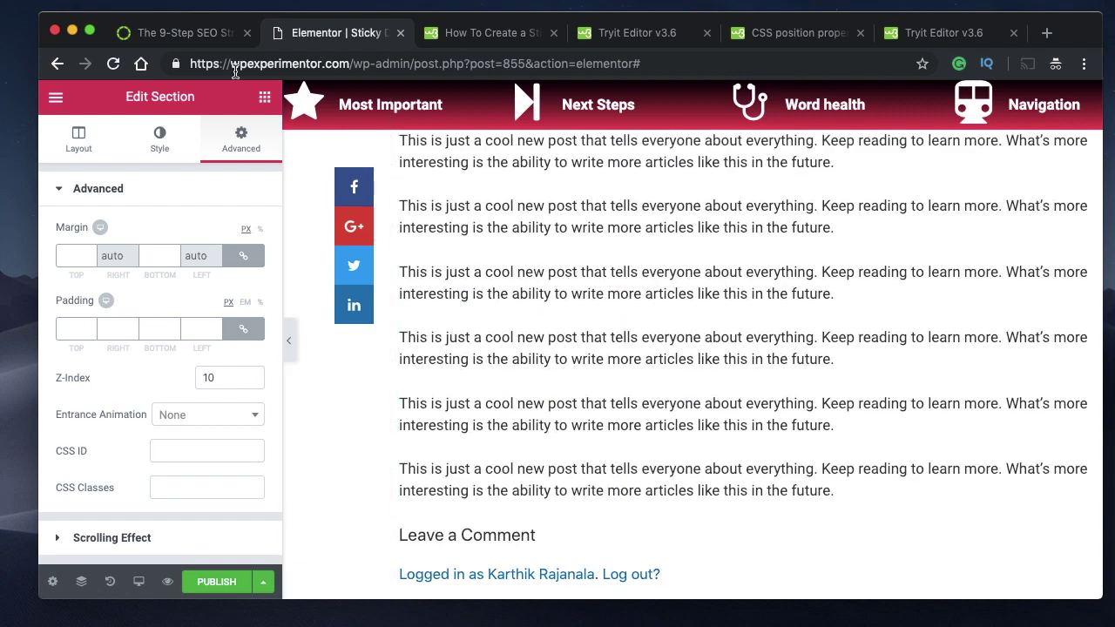
Switch to the Backlinko SEO strategy article and examine its sticky share bar along the comments, newsletter sign-up box and footer.
left_click(185, 39)
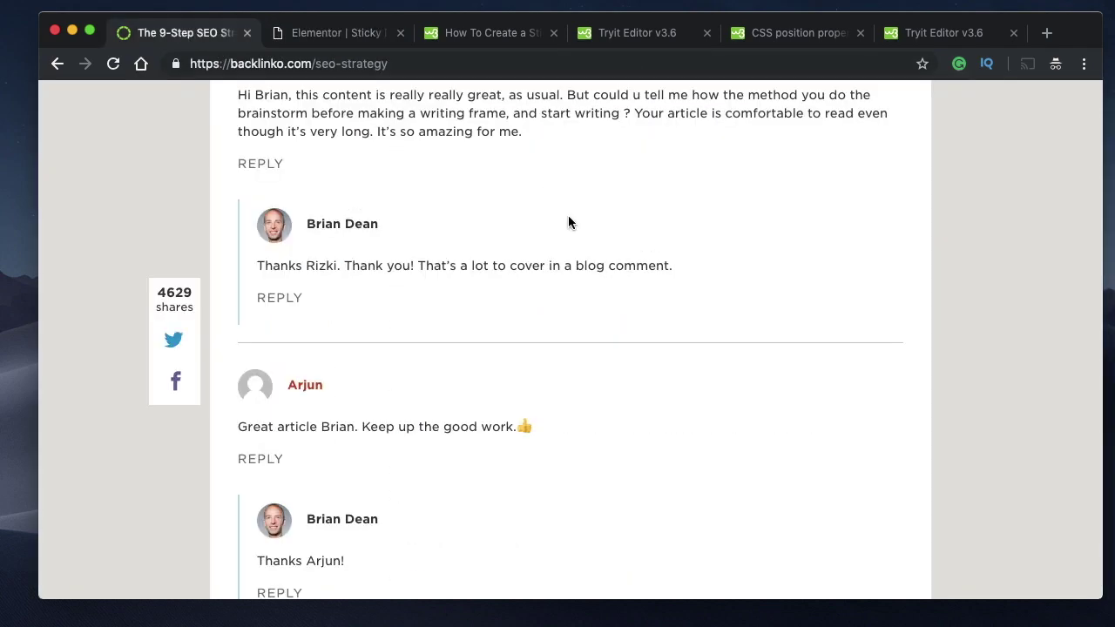
scroll(568, 221, "down", 5)
scroll(568, 222, "down", 10)
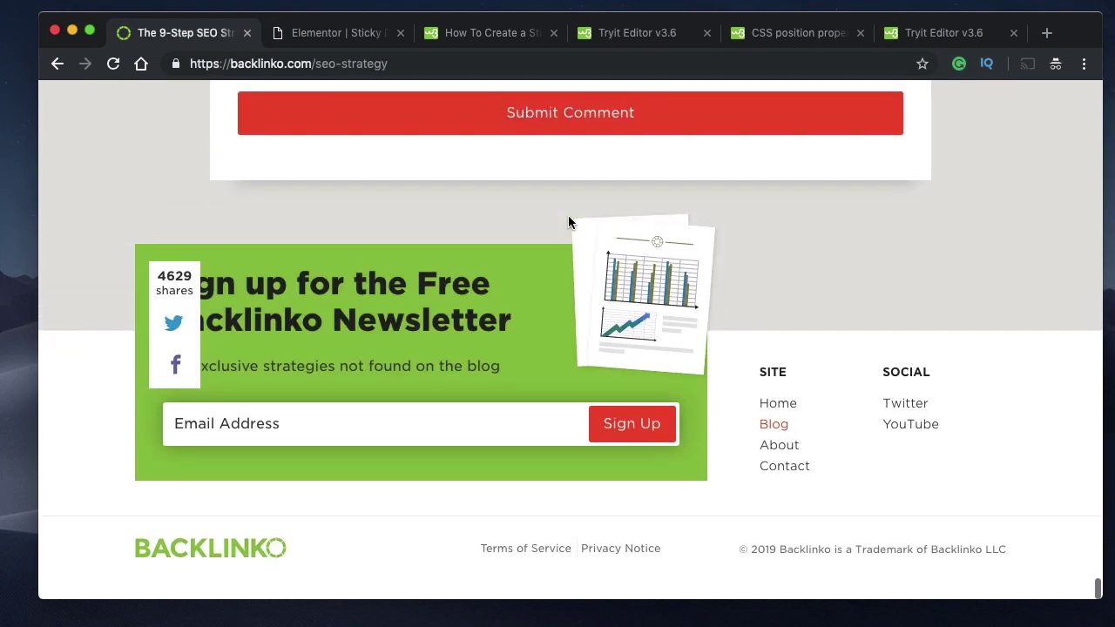
scroll(568, 222, "up", 1)
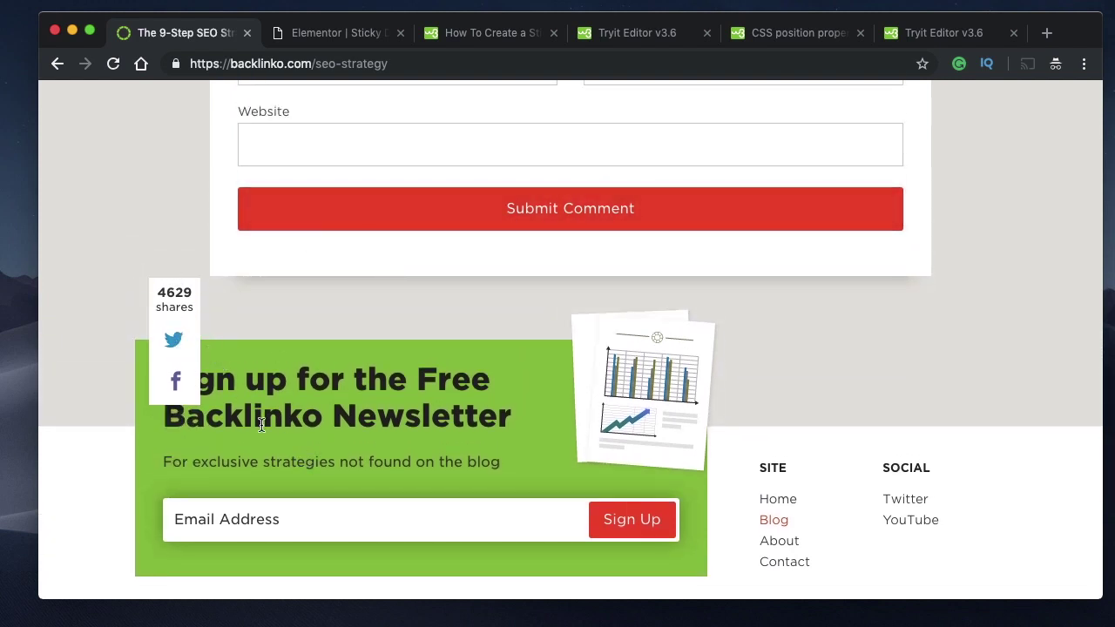
scroll(260, 424, "up", 2)
scroll(260, 423, "down", 3)
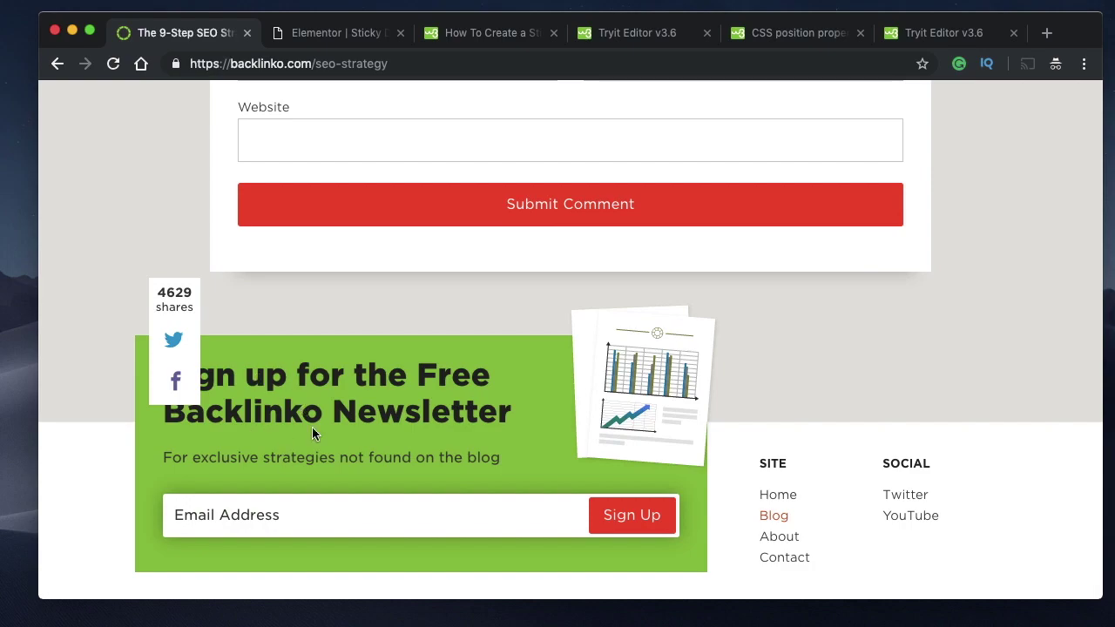
scroll(322, 535, "down", 2)
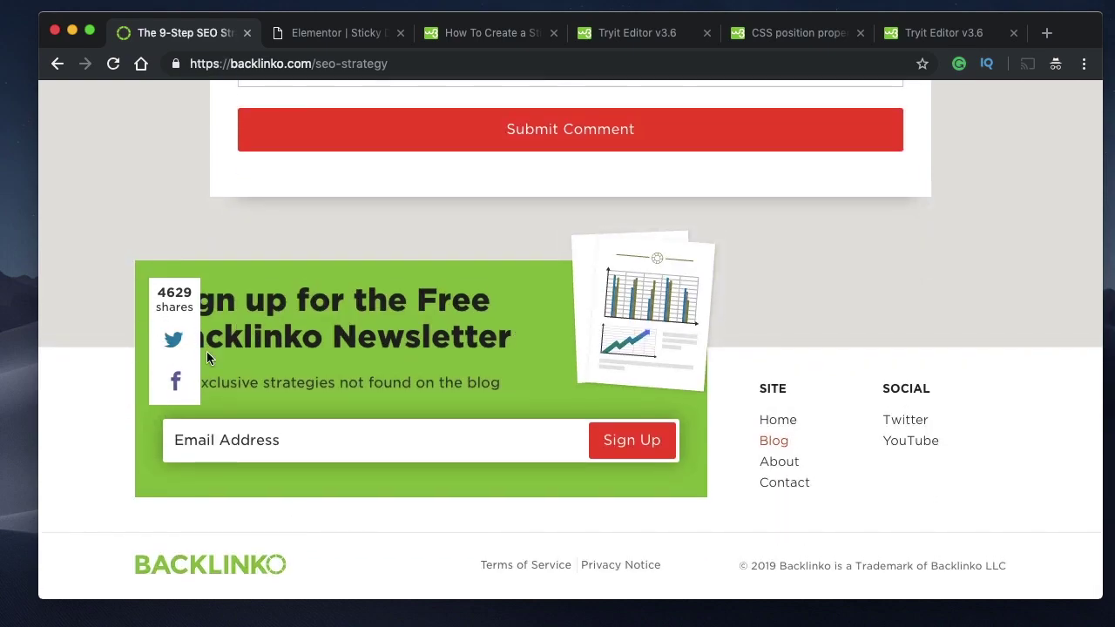
scroll(265, 243, "up", 15)
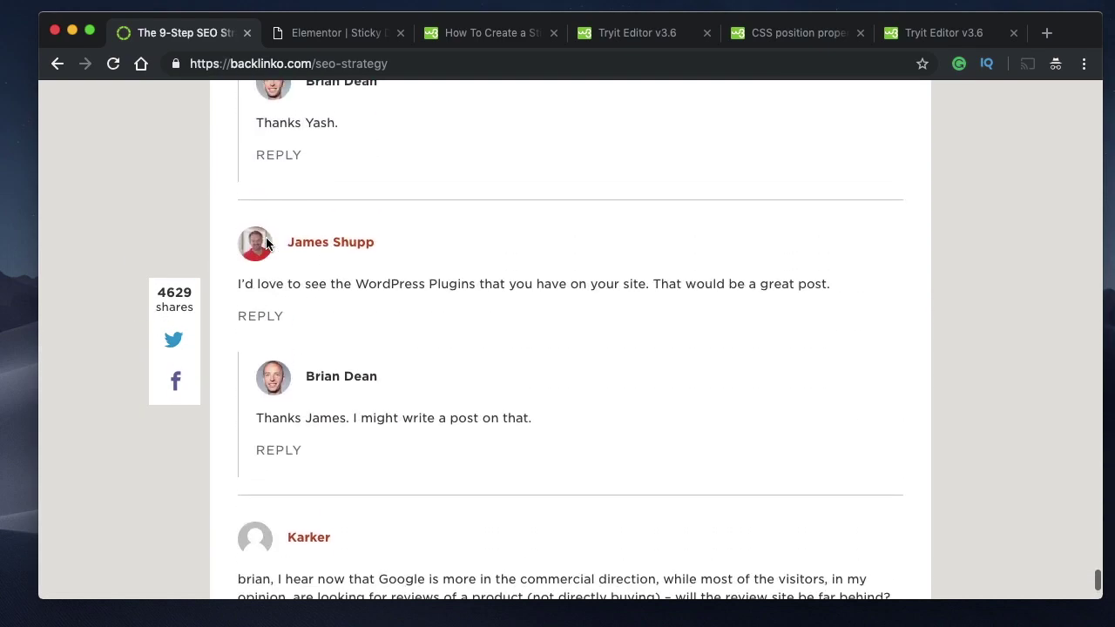
scroll(265, 243, "down", 16)
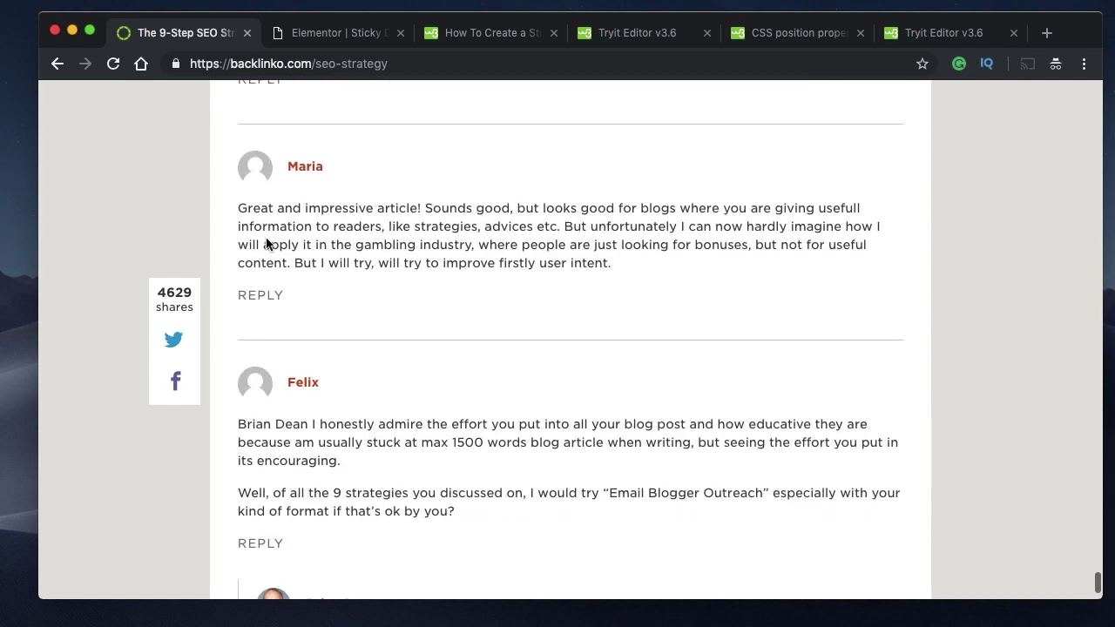
Return to the Sticky Design template and examine the sticky share buttons over the footer, post content and header area.
left_click(336, 28)
left_click(371, 190)
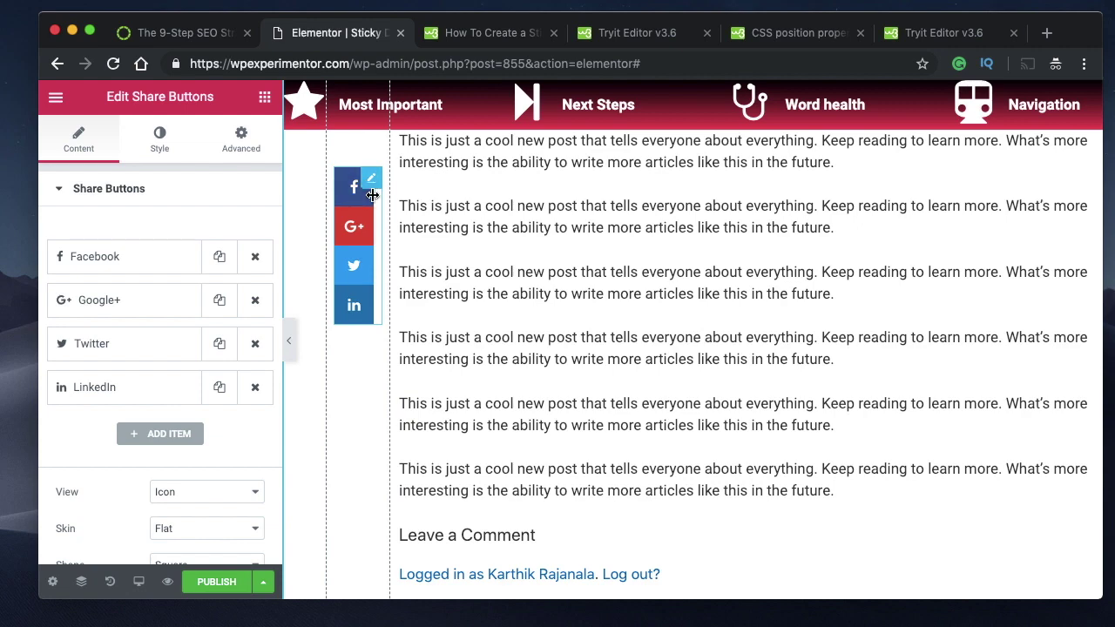
scroll(513, 353, "down", 15)
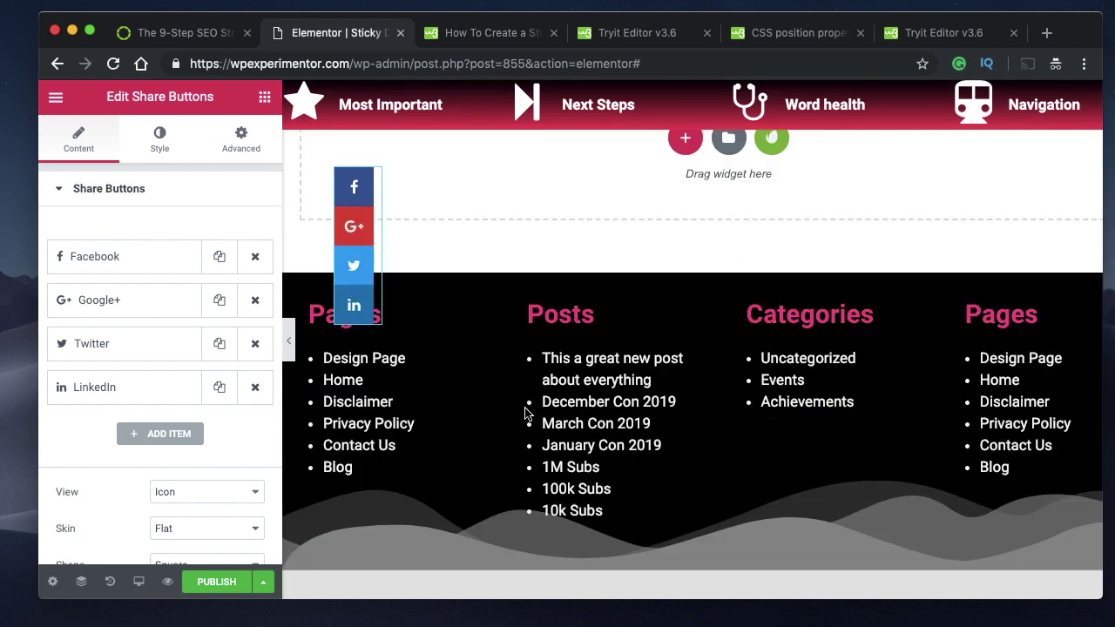
left_click(466, 359)
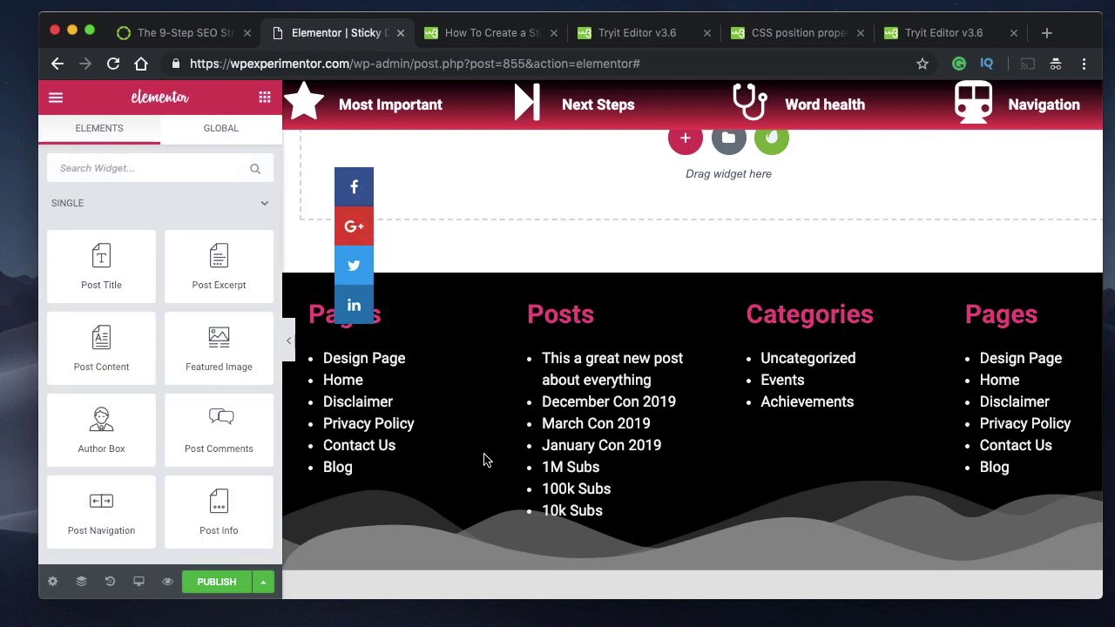
scroll(485, 424, "up", 1)
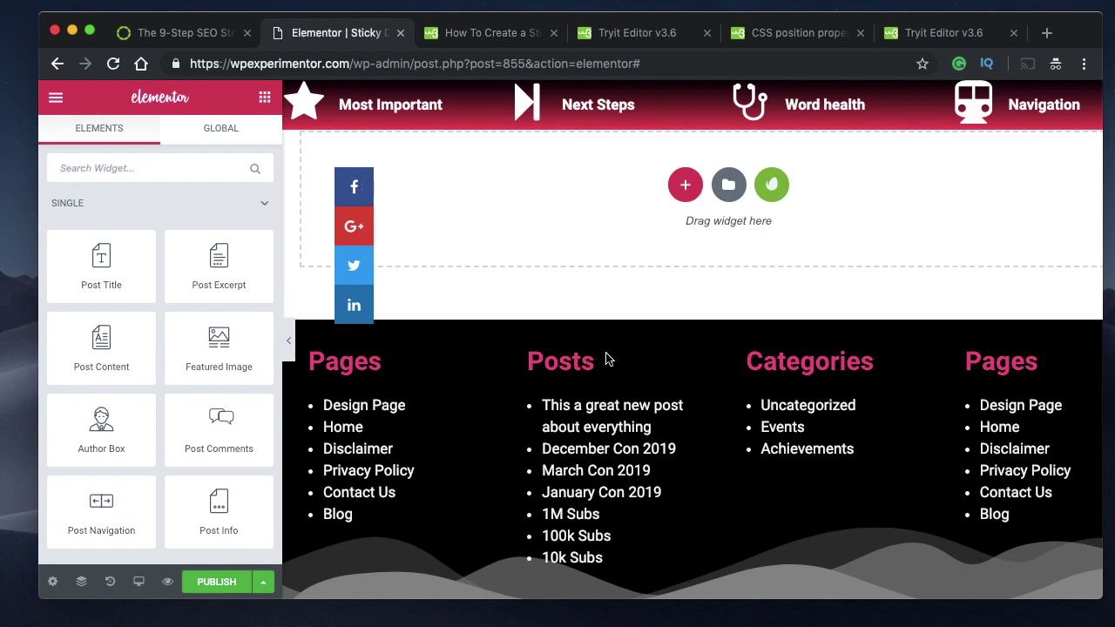
scroll(697, 327, "up", 15)
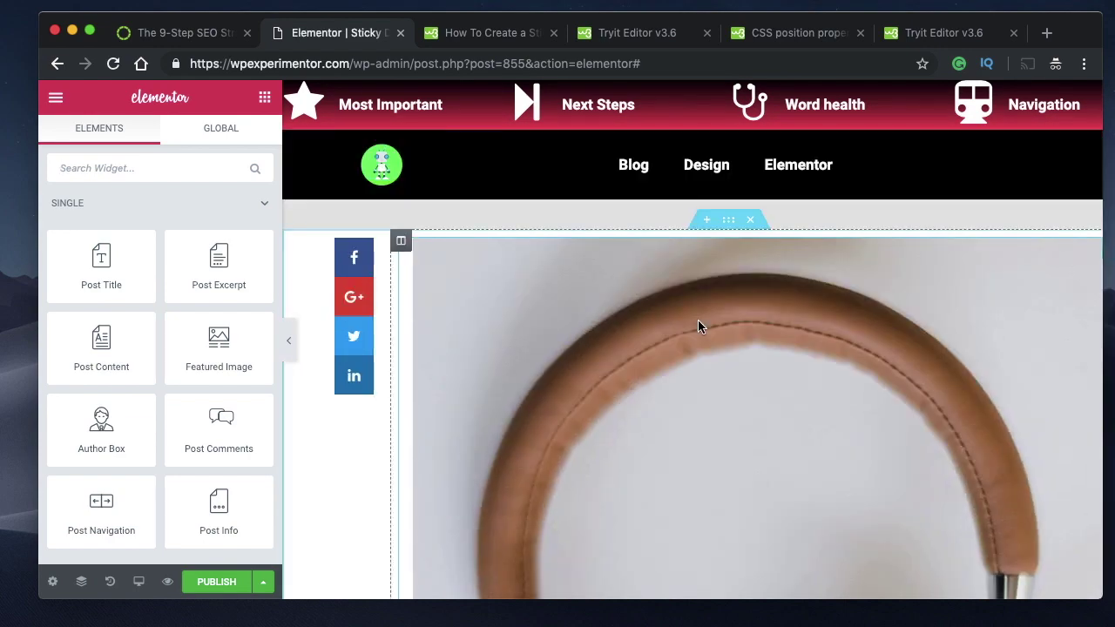
scroll(697, 326, "down", 12)
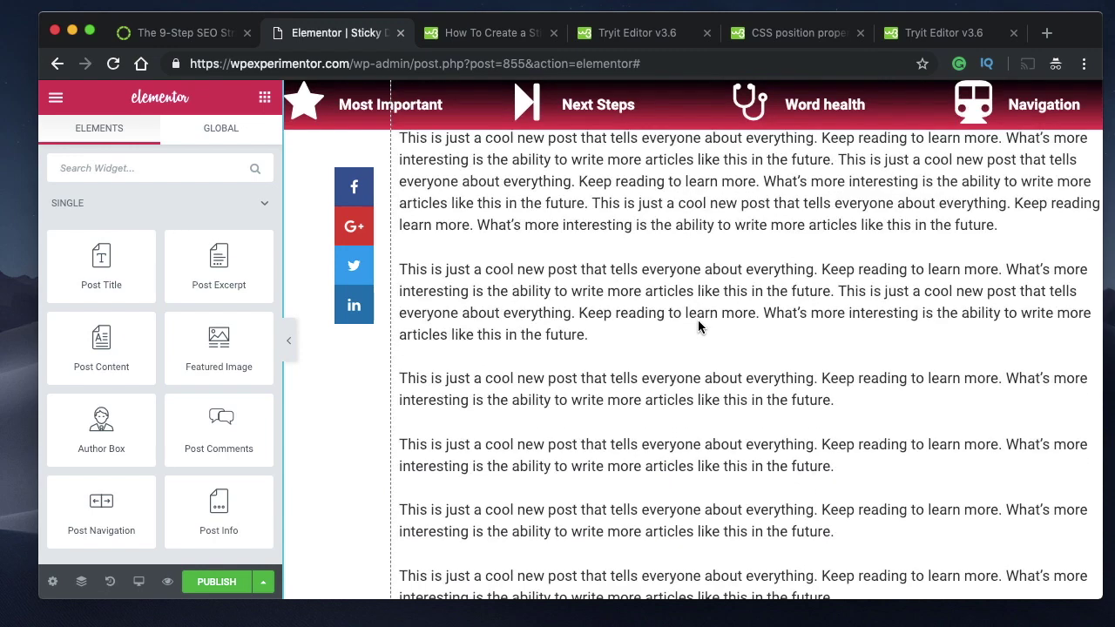
scroll(697, 326, "up", 10)
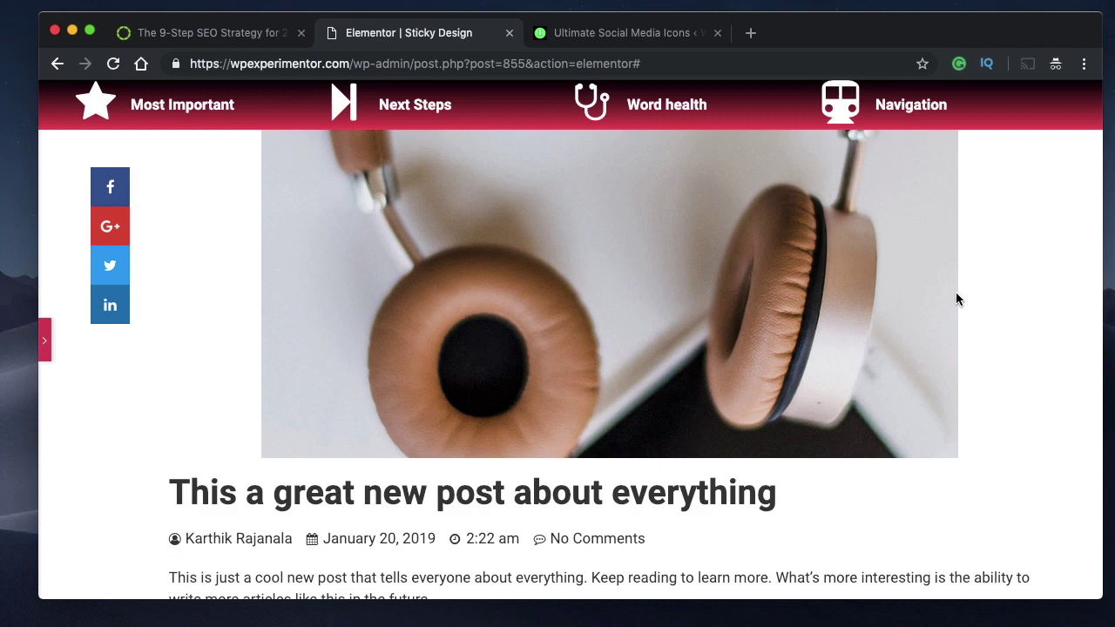
scroll(955, 298, "up", 5)
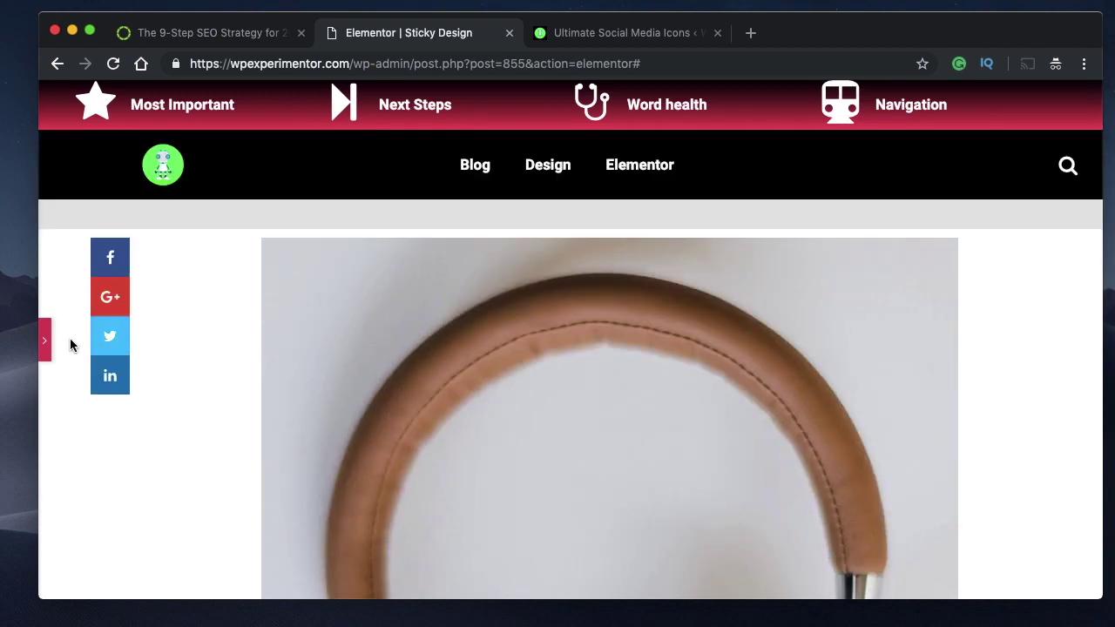
Expand the collapsed editor panel, leave the history list for the widget list, and open the share buttons widget for editing.
left_click(48, 340)
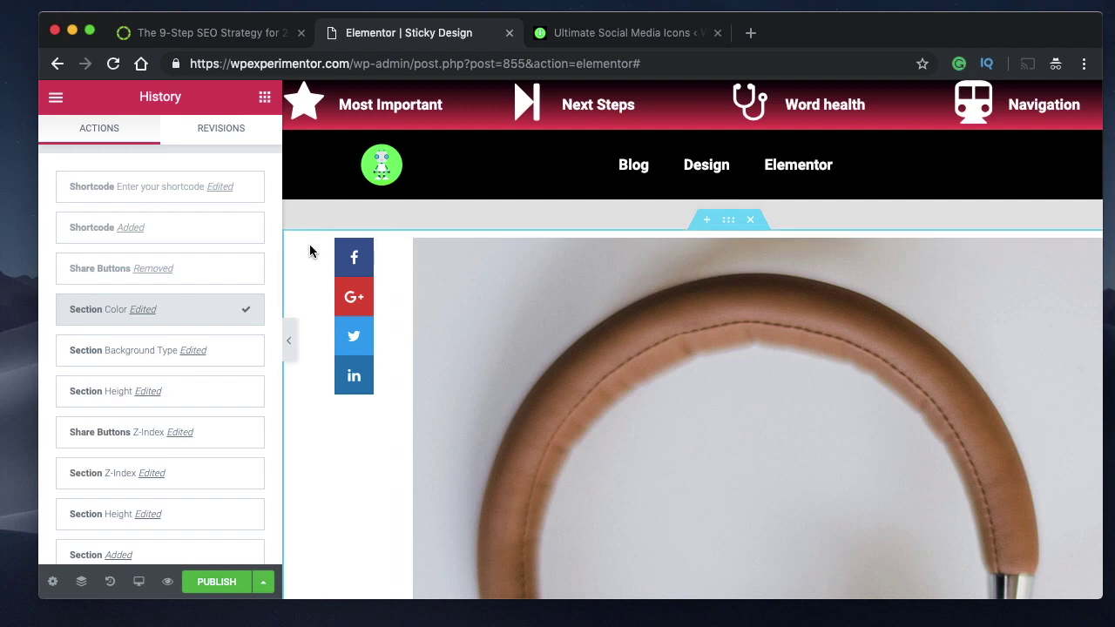
left_click(264, 97)
scroll(768, 287, "down", 2)
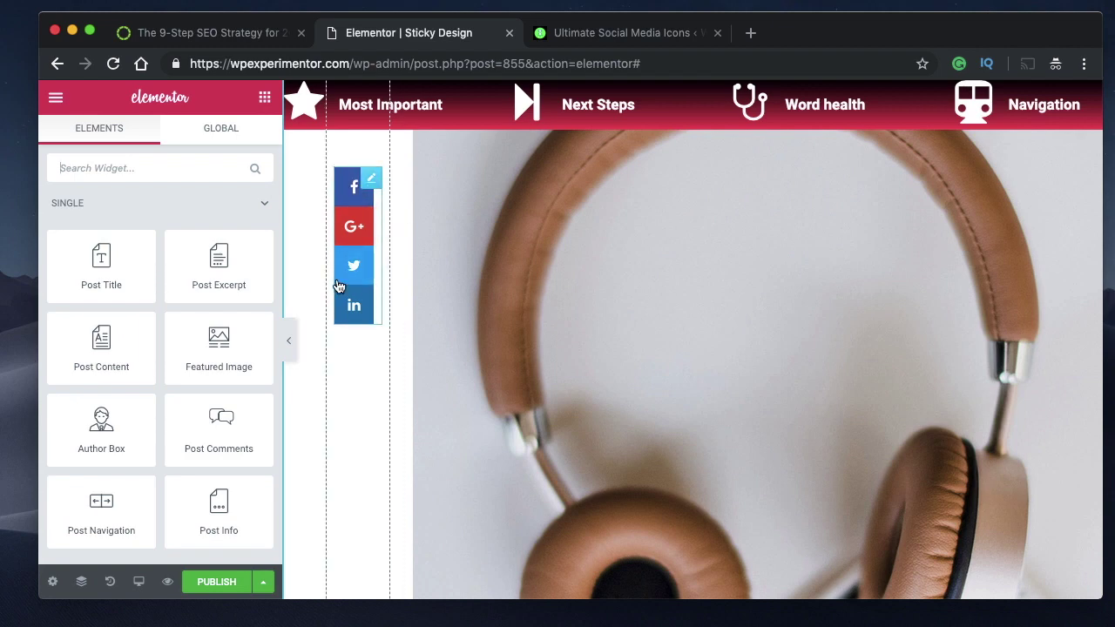
left_click(345, 189)
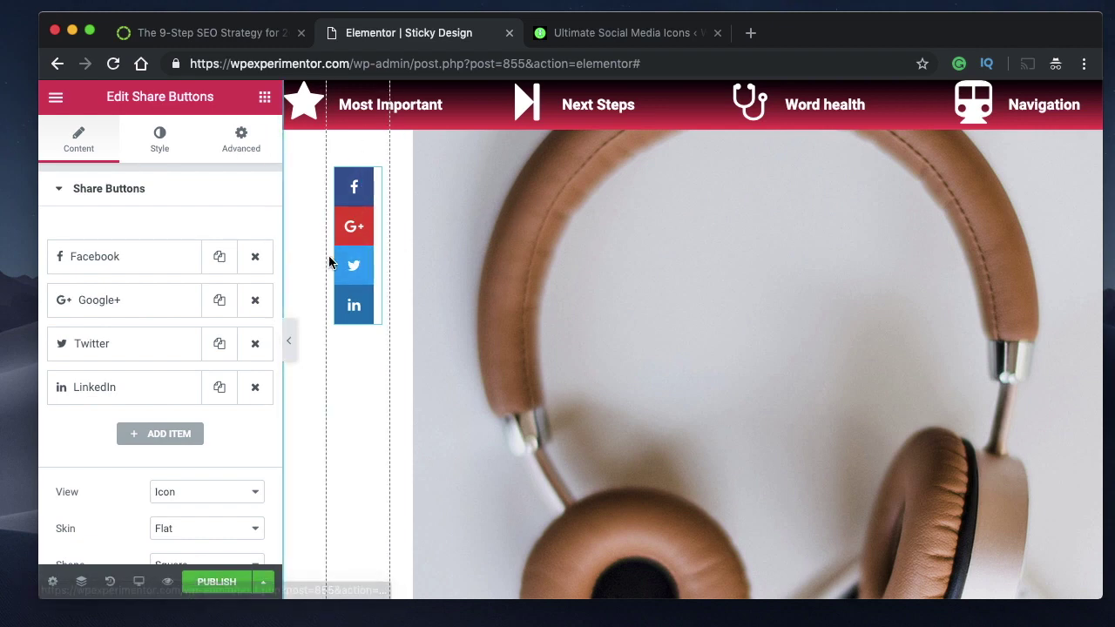
Switch to the Ultimate Social Media Icons plugin settings and read its welcome section.
left_click(581, 33)
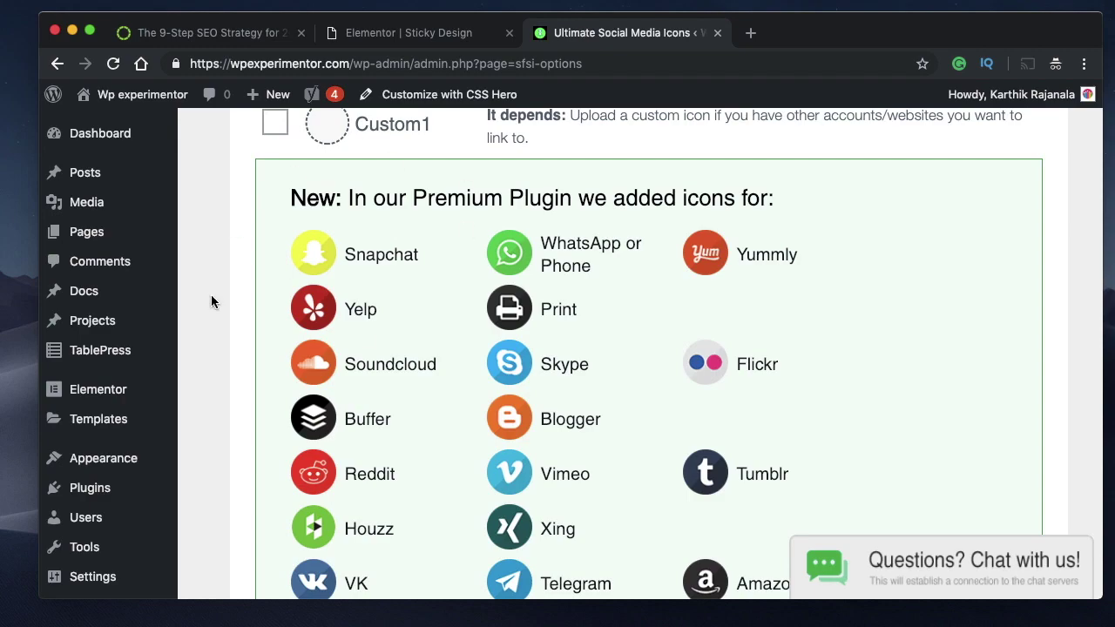
scroll(211, 302, "up", 15)
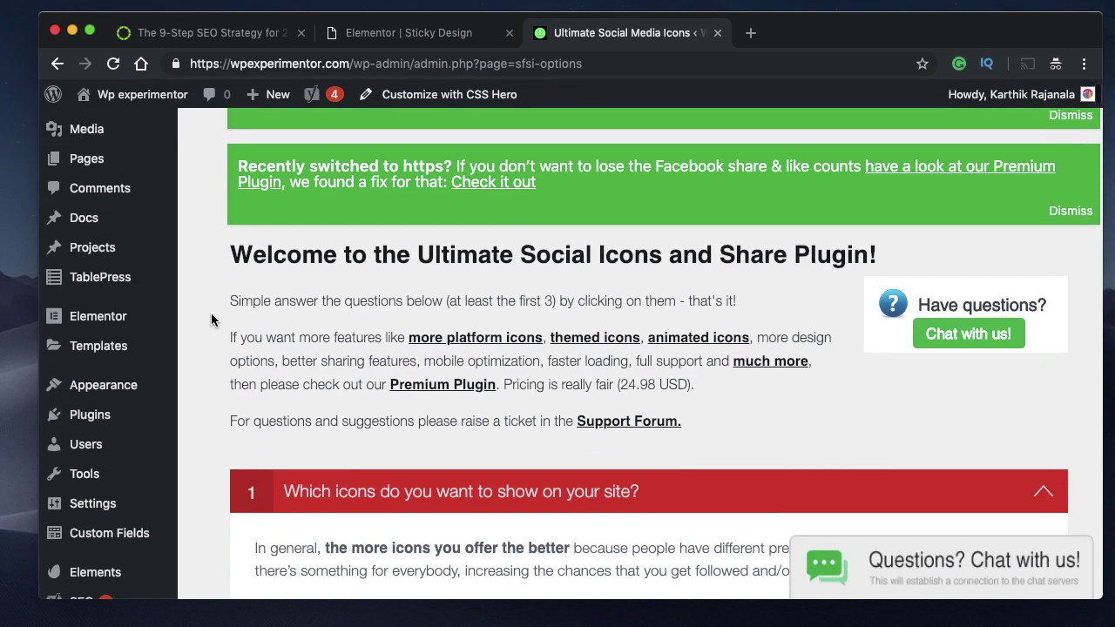
scroll(211, 313, "down", 1)
scroll(641, 252, "down", 1)
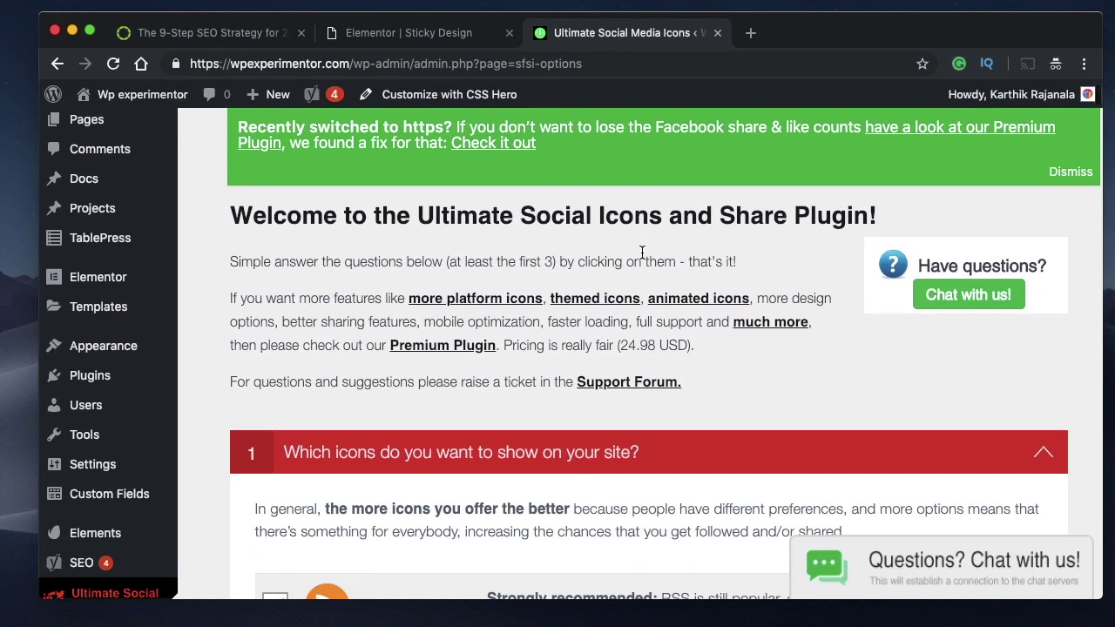
double_click(566, 215)
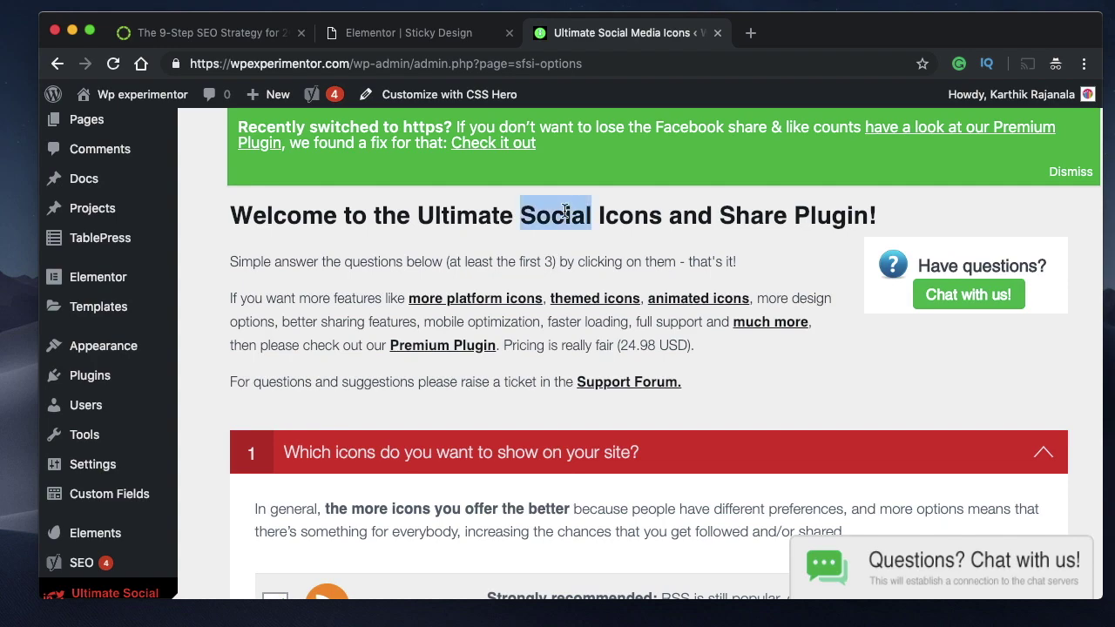
Read the introduction to the plugin's question "Which icons do you want to show on your site?".
scroll(460, 296, "down", 10)
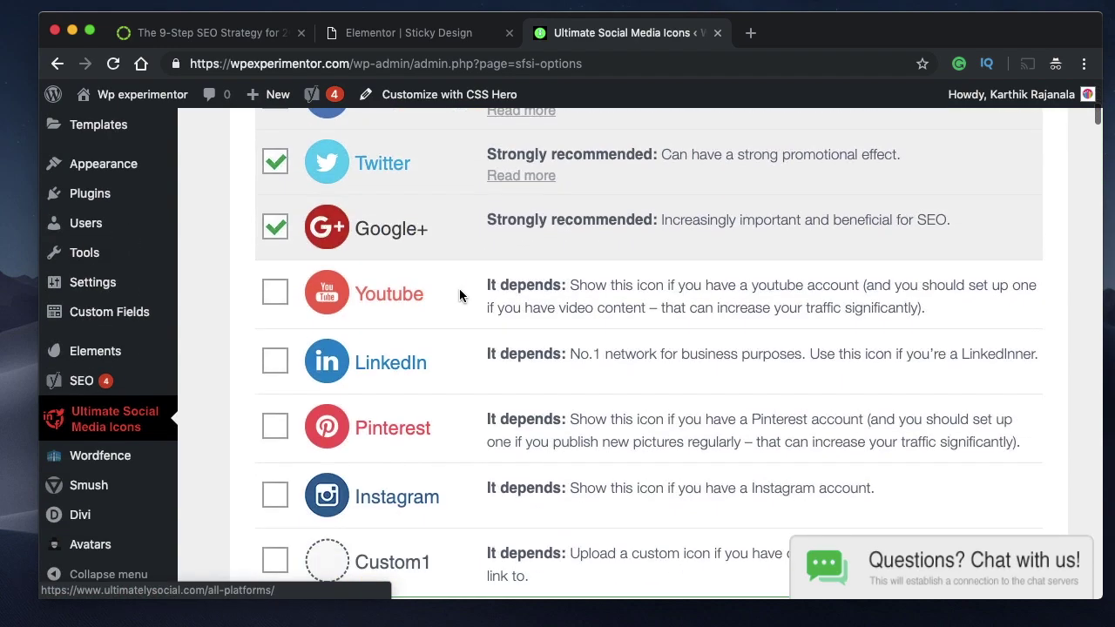
scroll(460, 296, "up", 6)
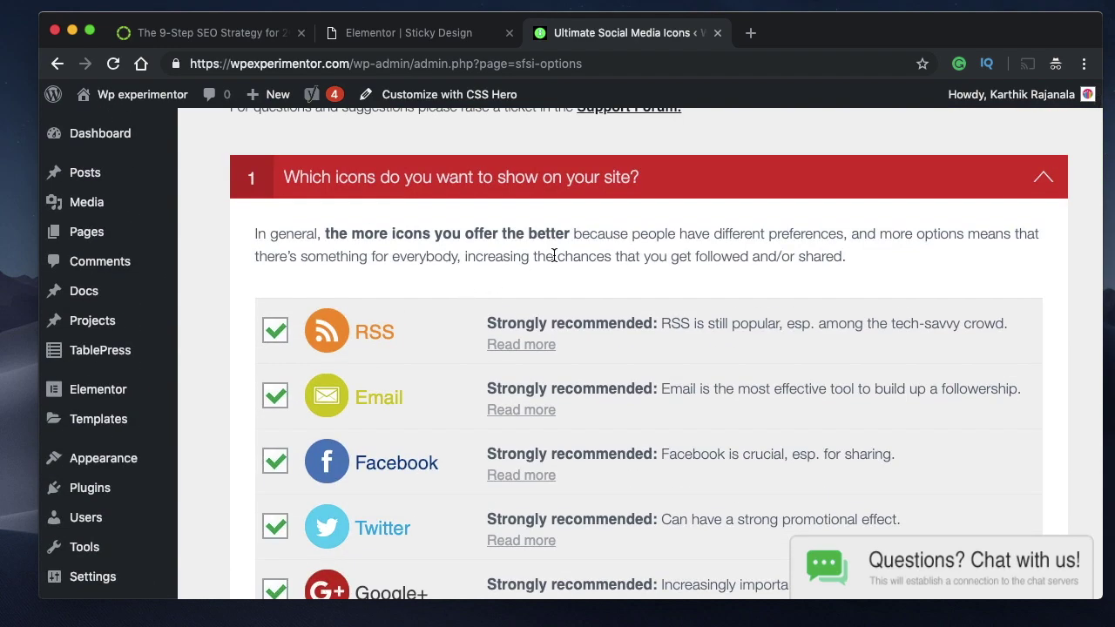
scroll(554, 255, "up", 1)
triple_click(499, 273)
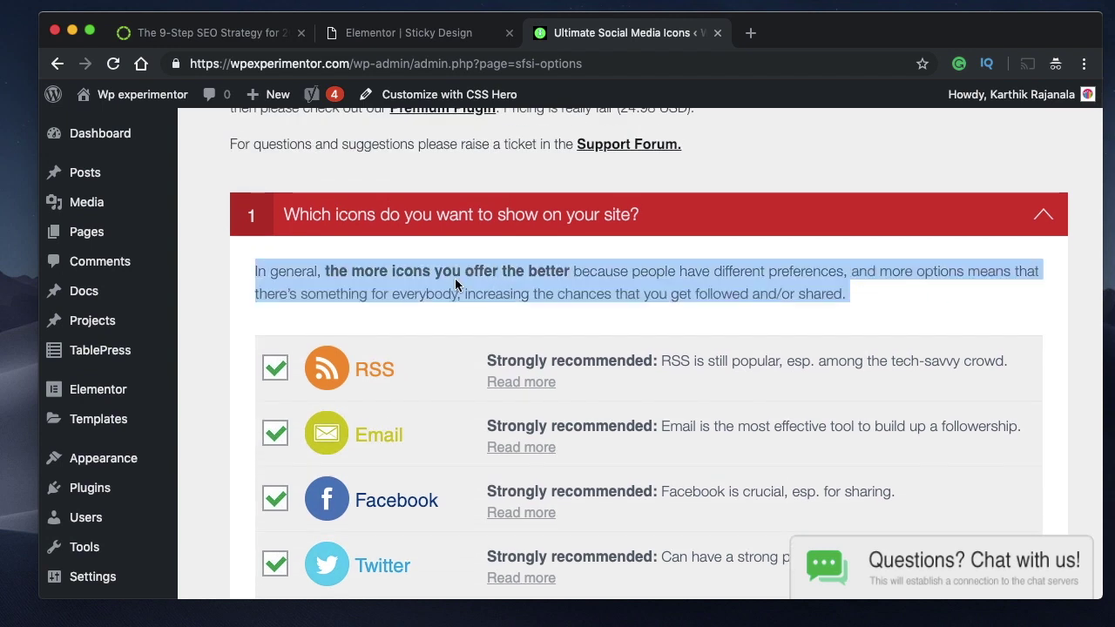
left_click(455, 283)
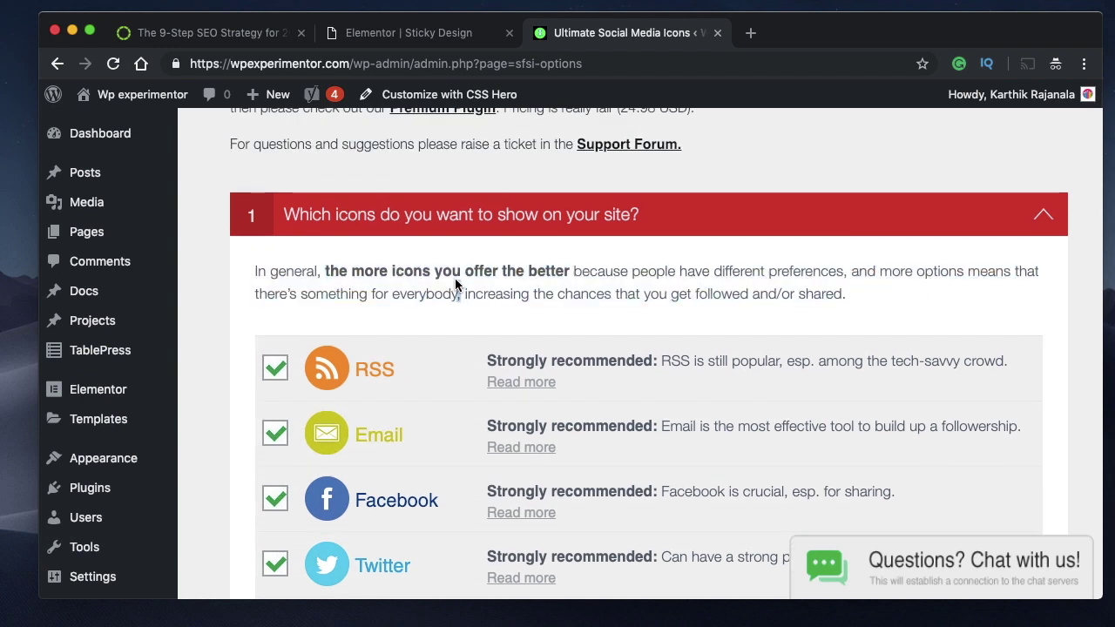
triple_click(455, 283)
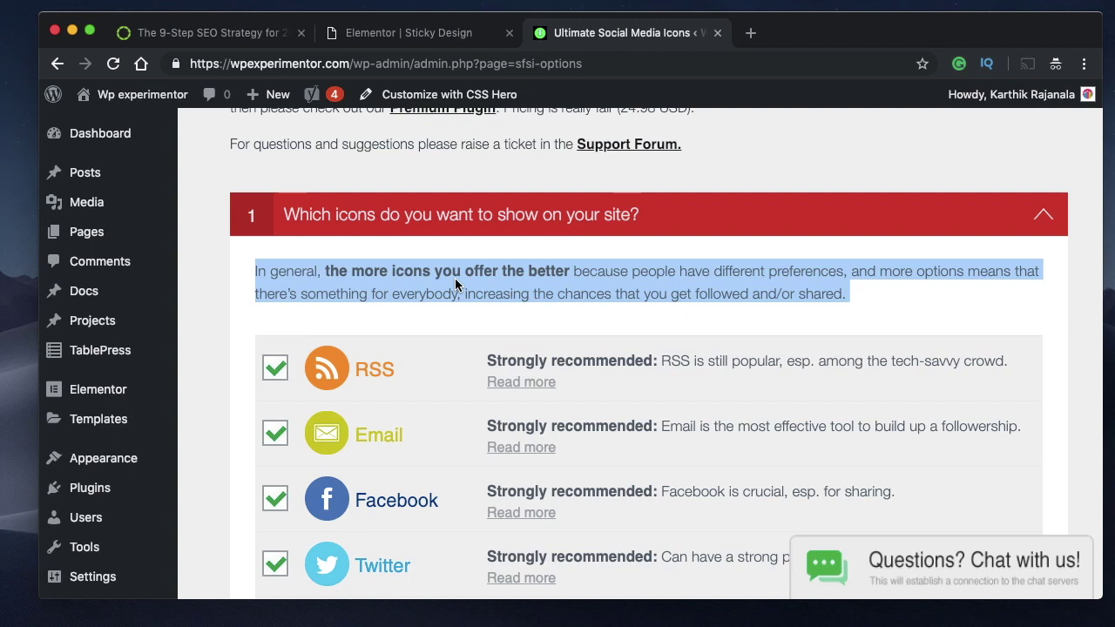
triple_click(415, 277)
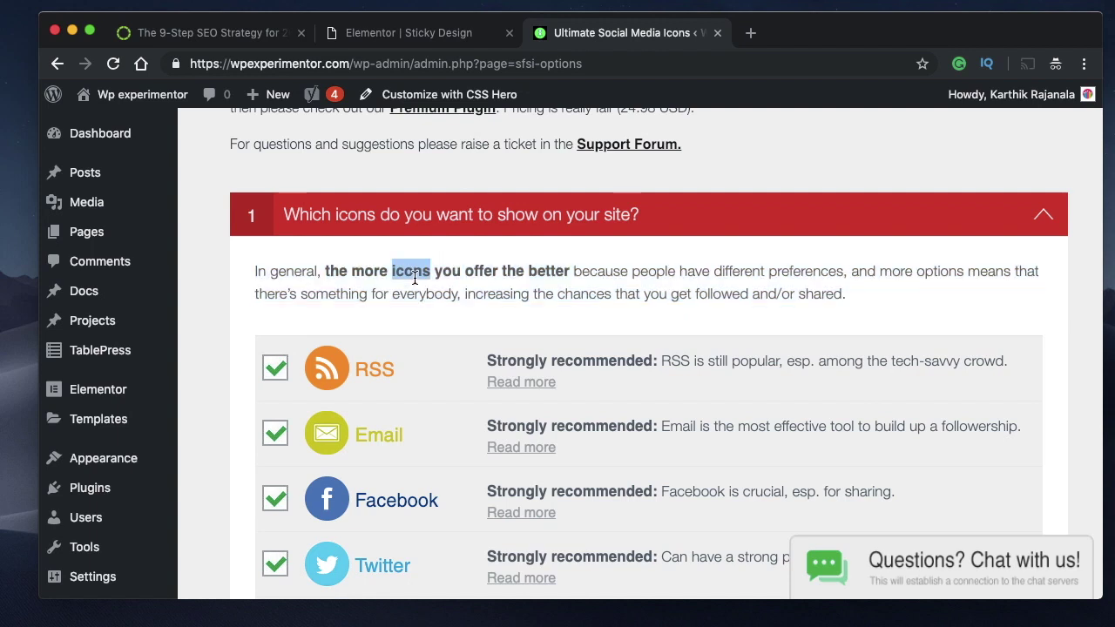
triple_click(415, 277)
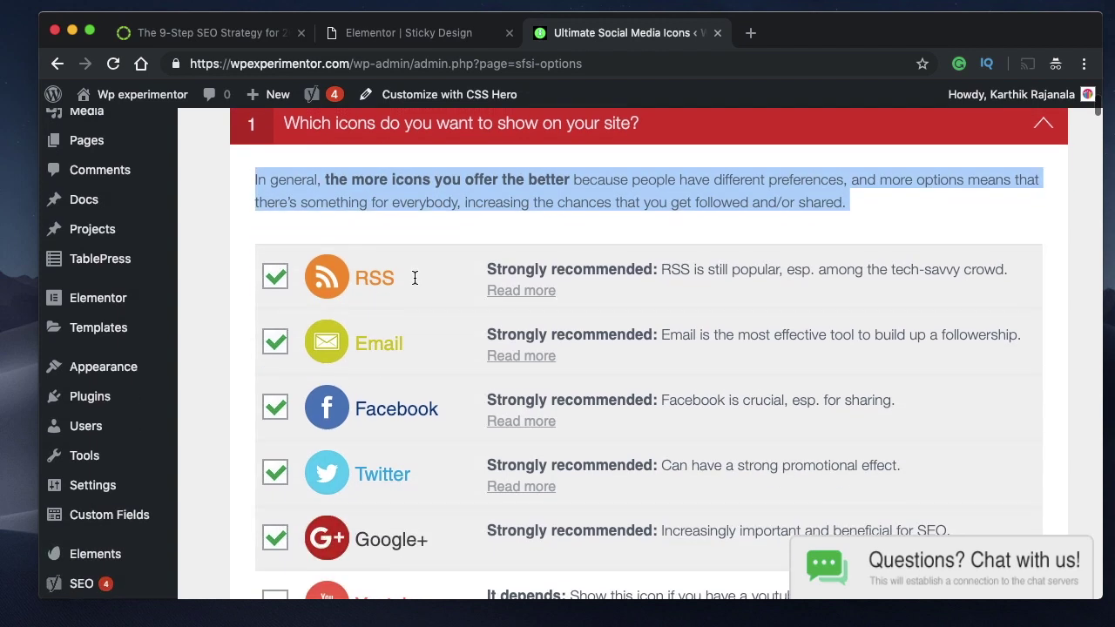
Examine the plugin's list of selectable social icons and the RSS and Email icon settings below it.
scroll(418, 279, "down", 2)
scroll(462, 201, "down", 5)
scroll(461, 203, "up", 6)
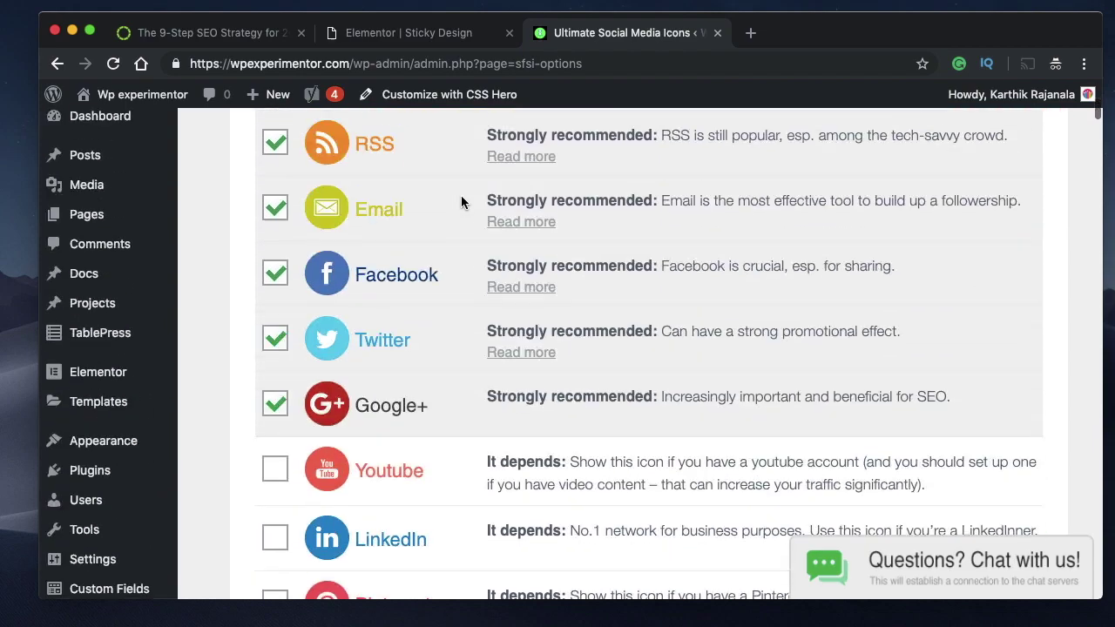
scroll(445, 265, "down", 12)
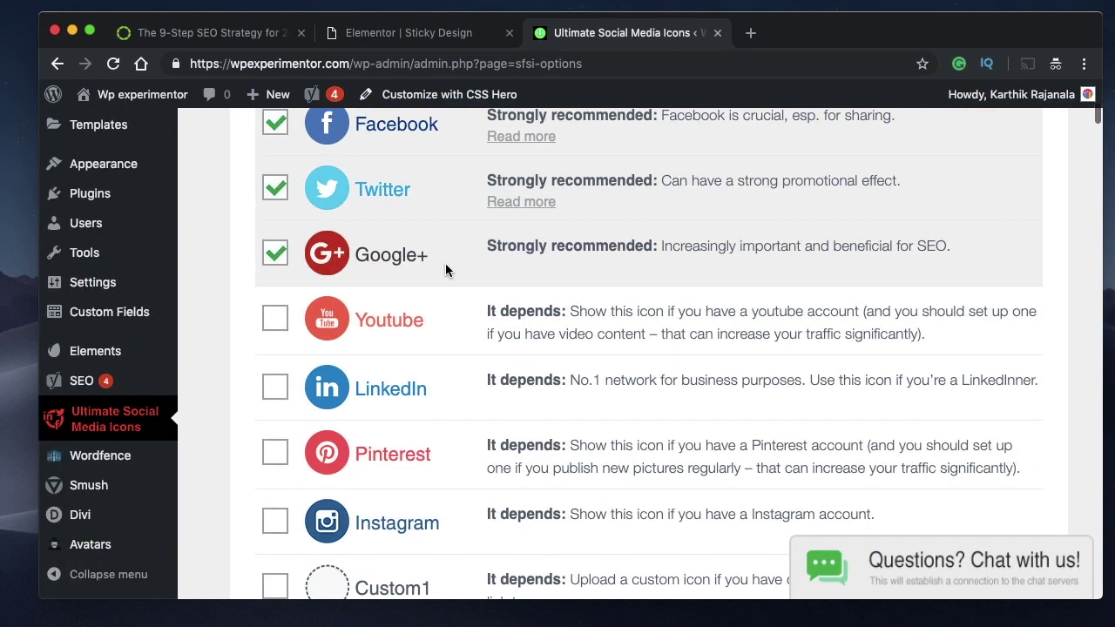
scroll(445, 269, "down", 6)
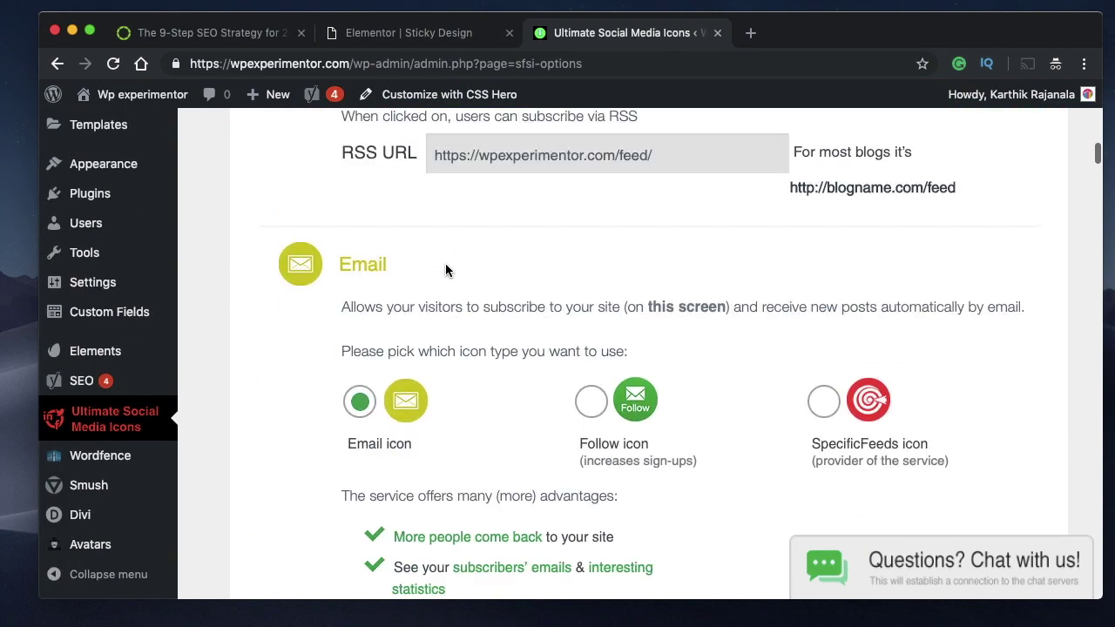
Look through the plugin's icon action settings and its "Where shall they be displayed?" placement options.
scroll(446, 264, "up", 3)
scroll(446, 265, "up", 2)
scroll(446, 266, "down", 10)
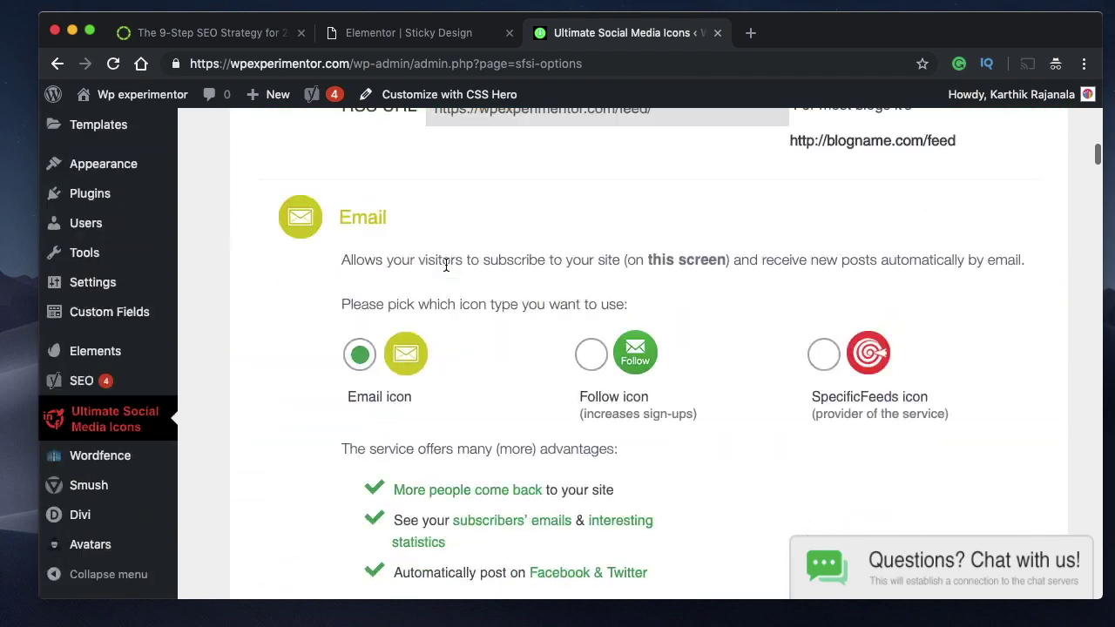
scroll(445, 270, "down", 15)
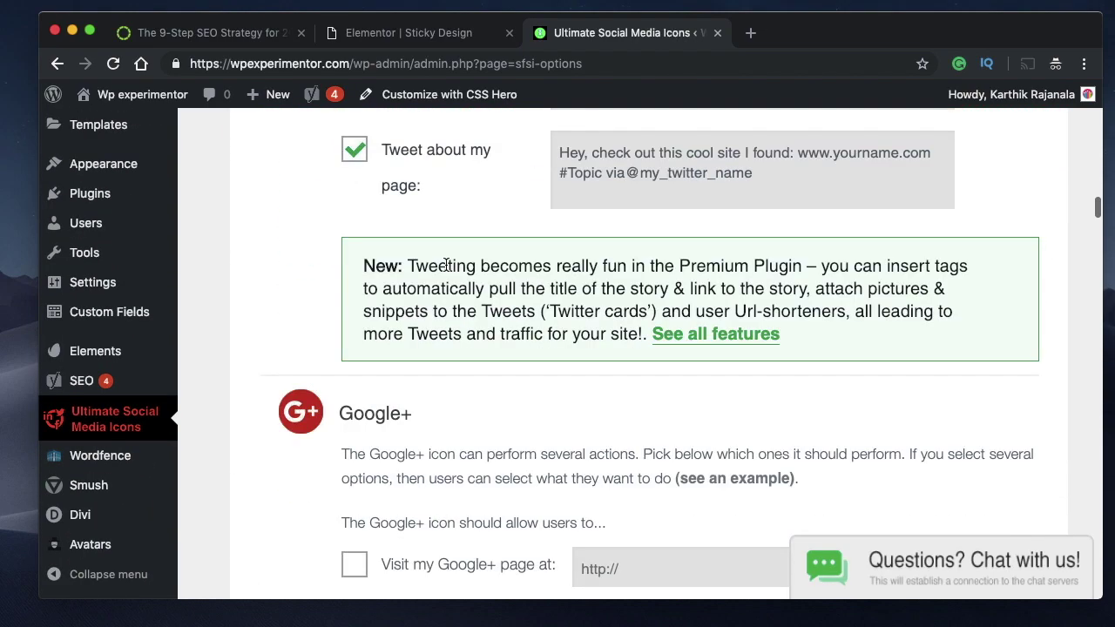
scroll(445, 265, "down", 5)
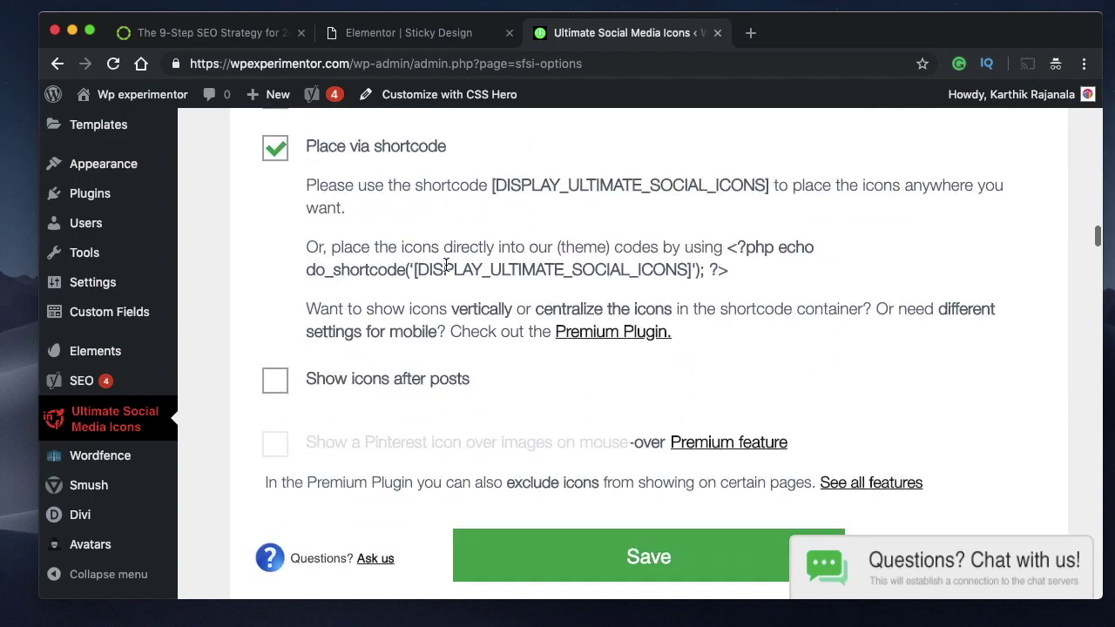
scroll(487, 230, "up", 20)
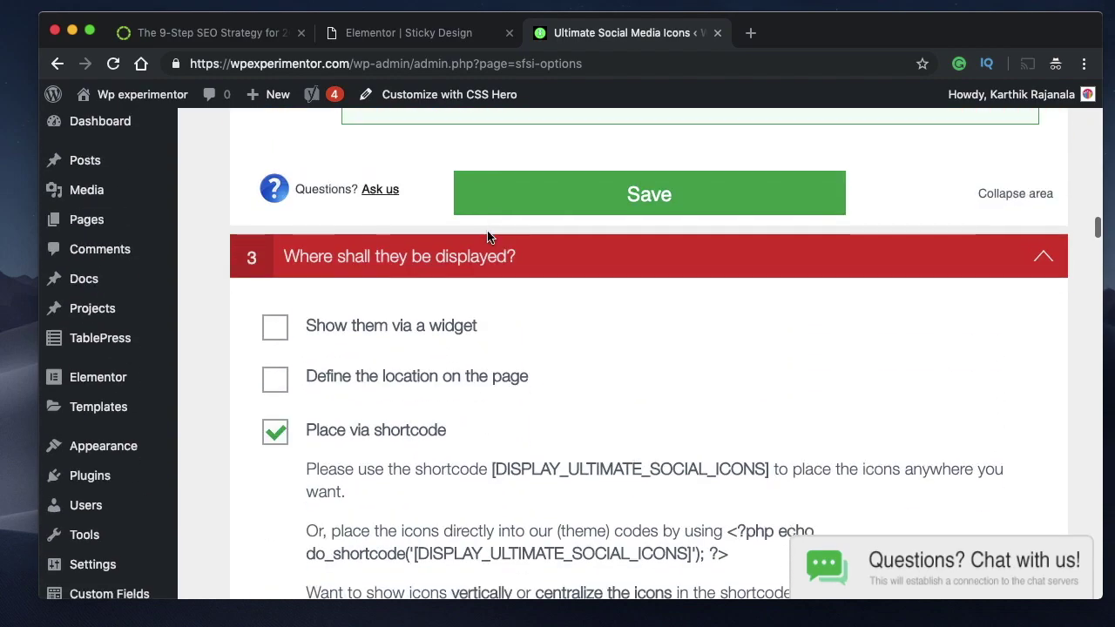
scroll(487, 230, "down", 8)
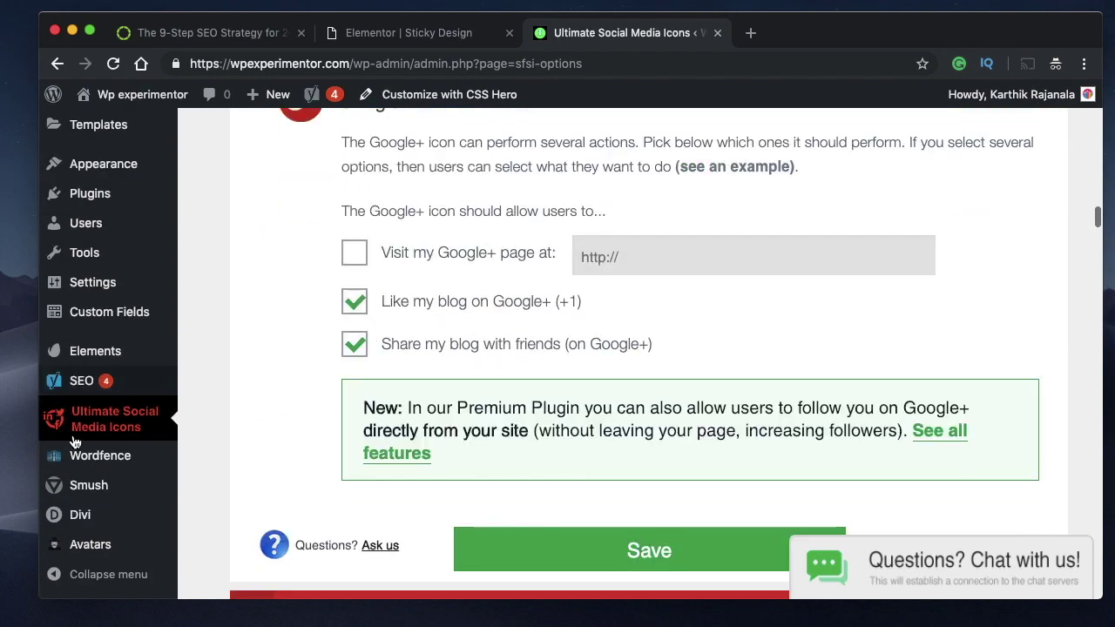
scroll(264, 341, "up", 4)
scroll(273, 269, "down", 1)
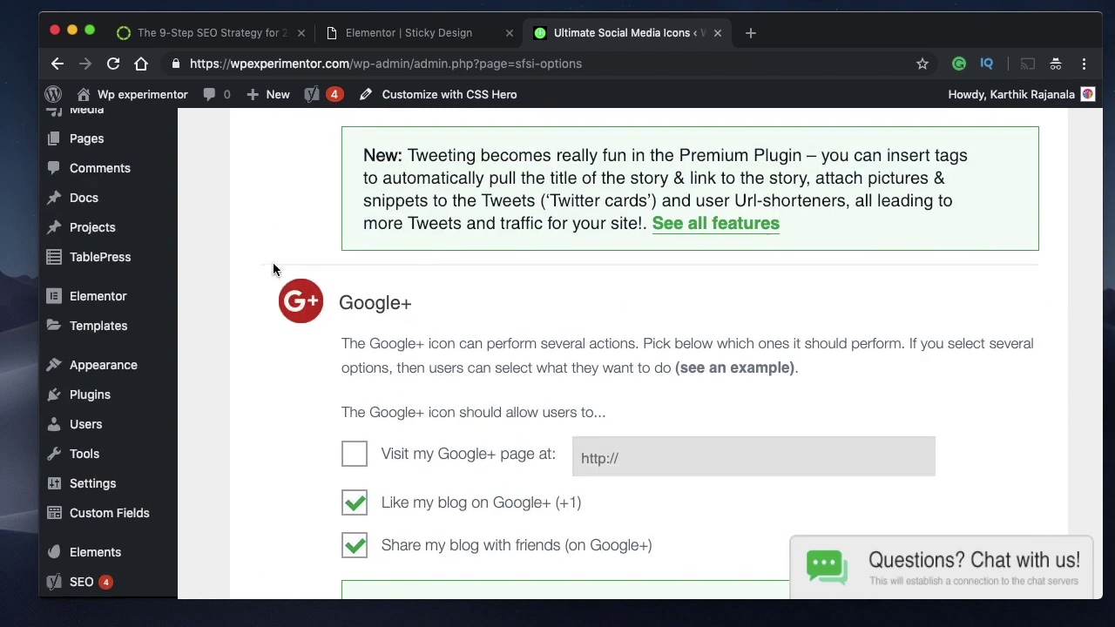
Examine the actions that can be assigned to the Twitter, Facebook, Email and Google+ icons under "What do you want the icons to do?".
scroll(272, 265, "up", 5)
scroll(578, 291, "up", 5)
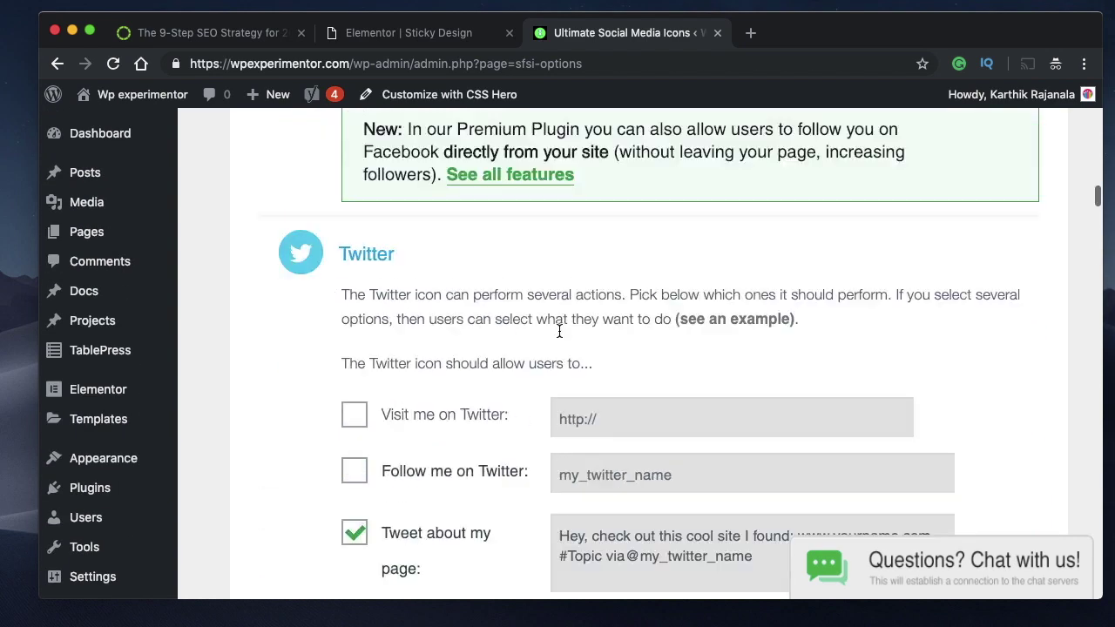
scroll(621, 255, "up", 3)
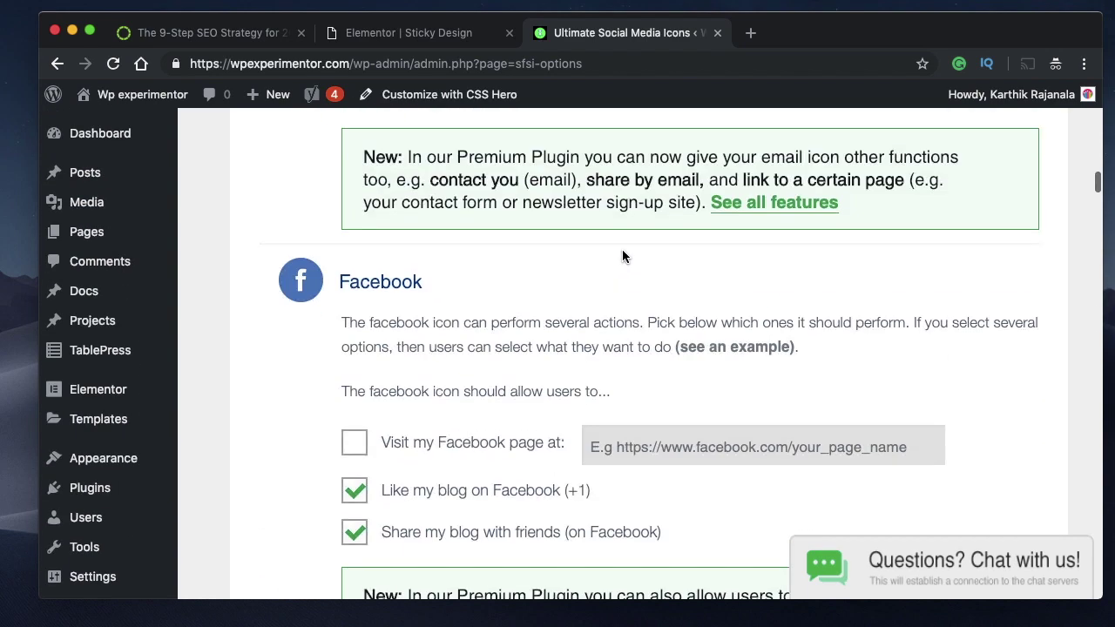
scroll(564, 300, "up", 3)
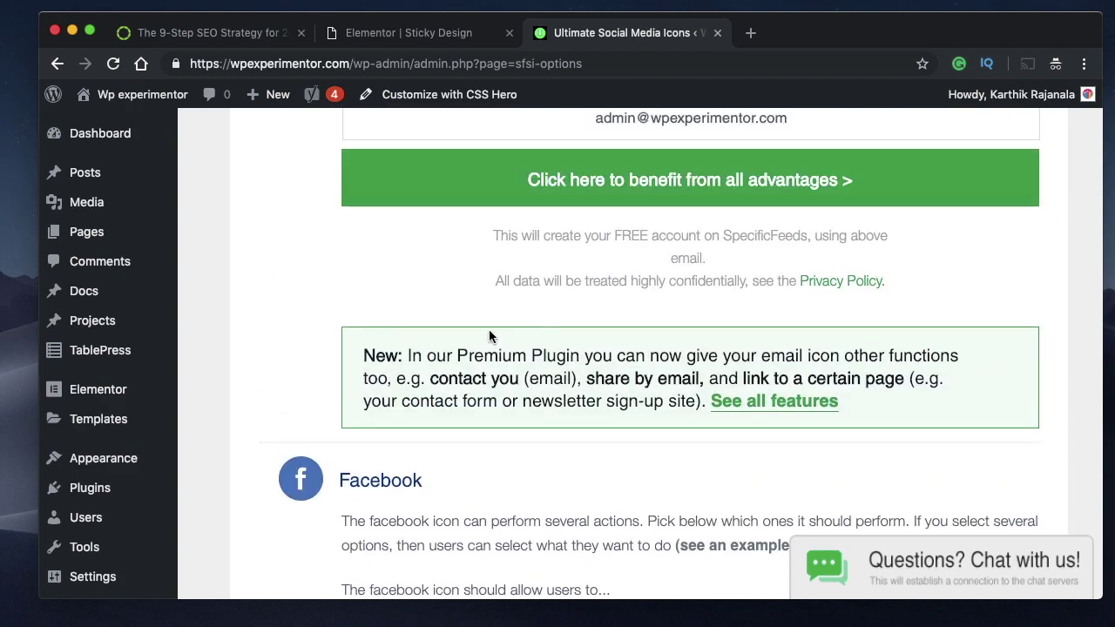
scroll(489, 336, "down", 8)
scroll(490, 336, "down", 9)
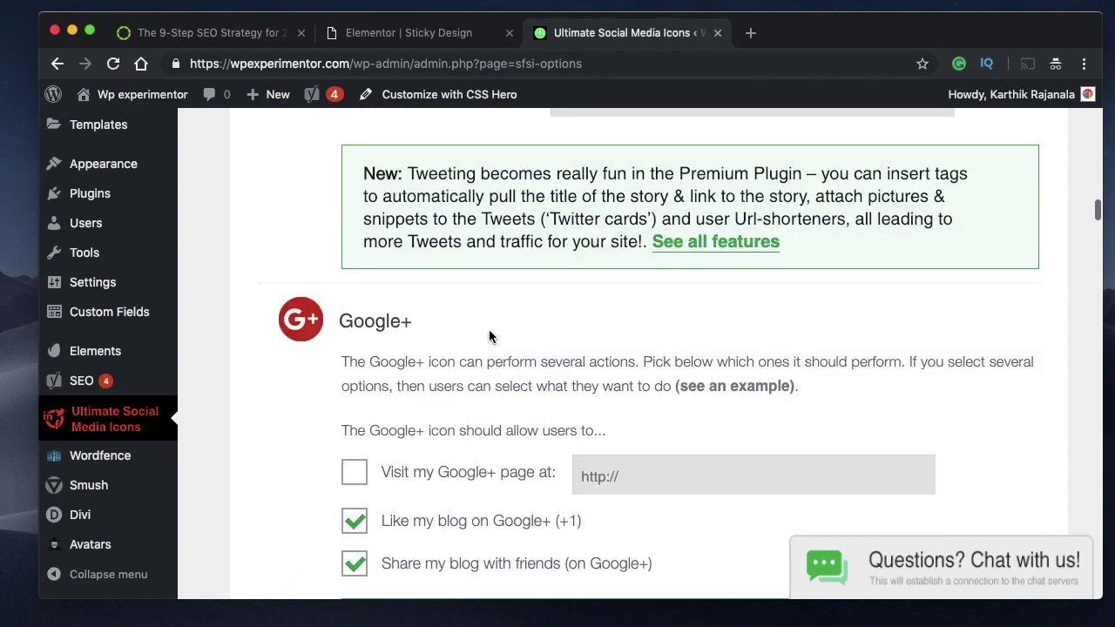
scroll(490, 336, "up", 11)
scroll(489, 336, "up", 12)
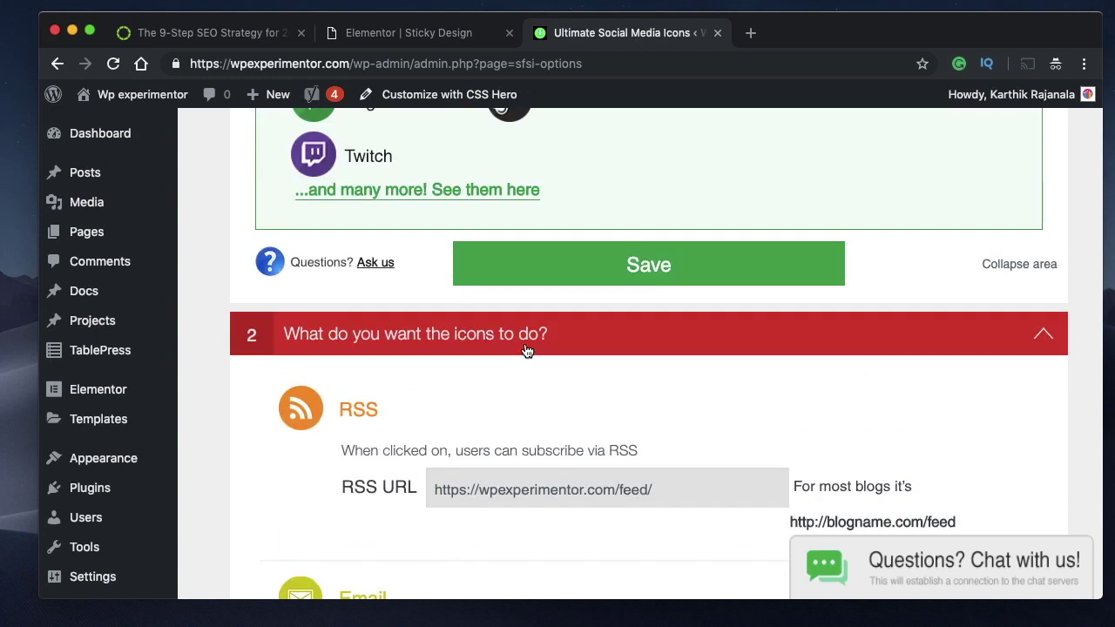
Collapse the icon action settings and, with "Place via shortcode" enabled, copy the shortcode [DISPLAY_ULTIMATE_SOCIAL_ICONS].
left_click(526, 350)
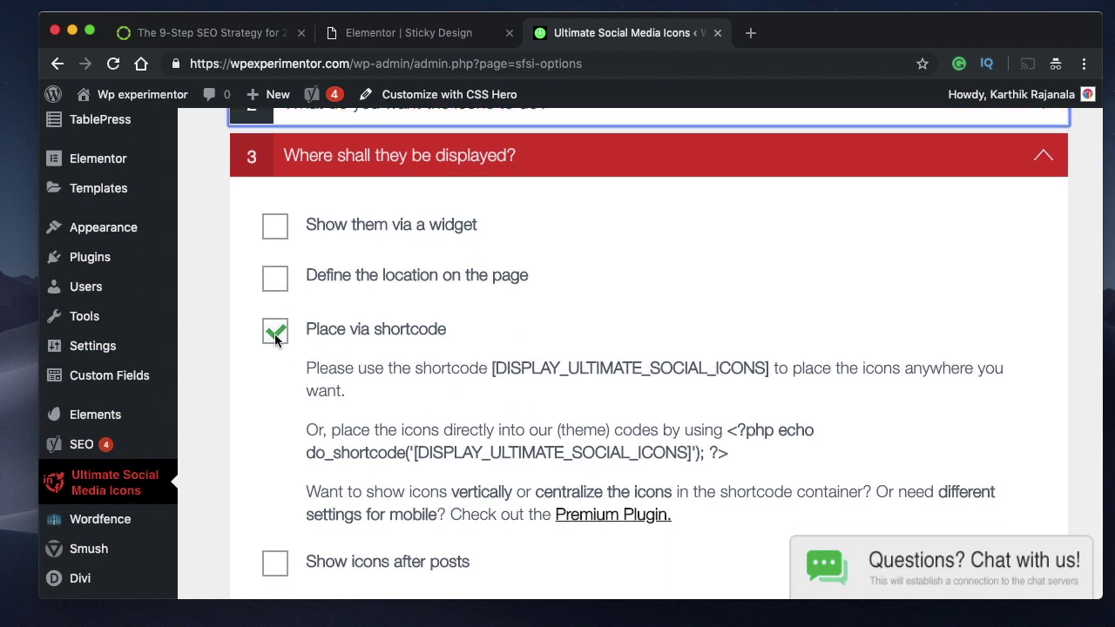
left_click(274, 334)
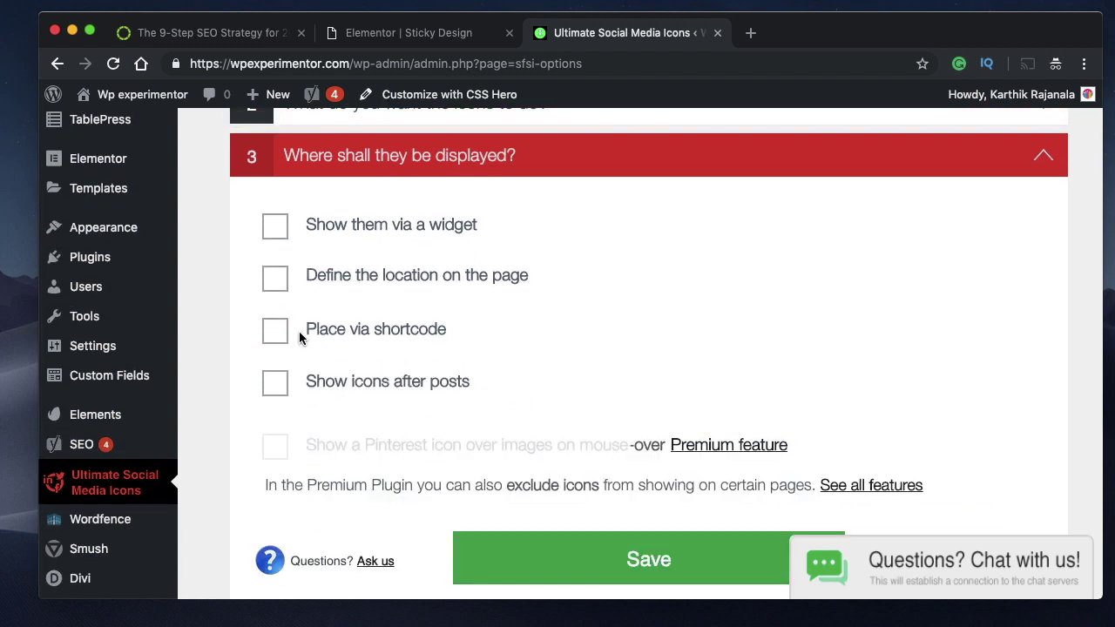
left_click(275, 333)
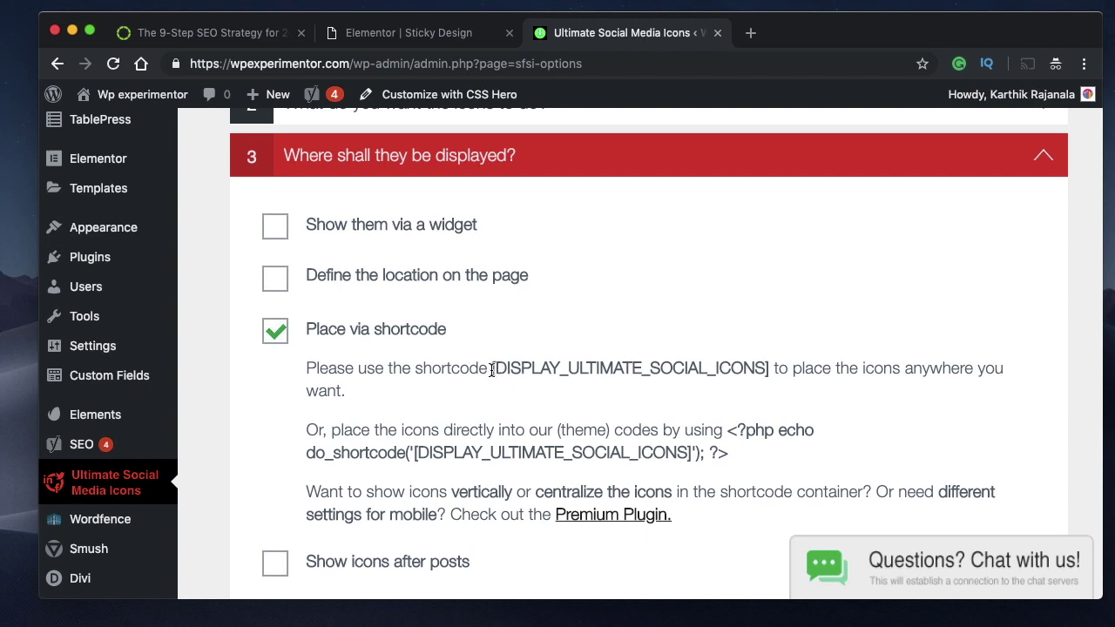
left_click_drag(492, 370, 774, 370)
key("ctrl+c")
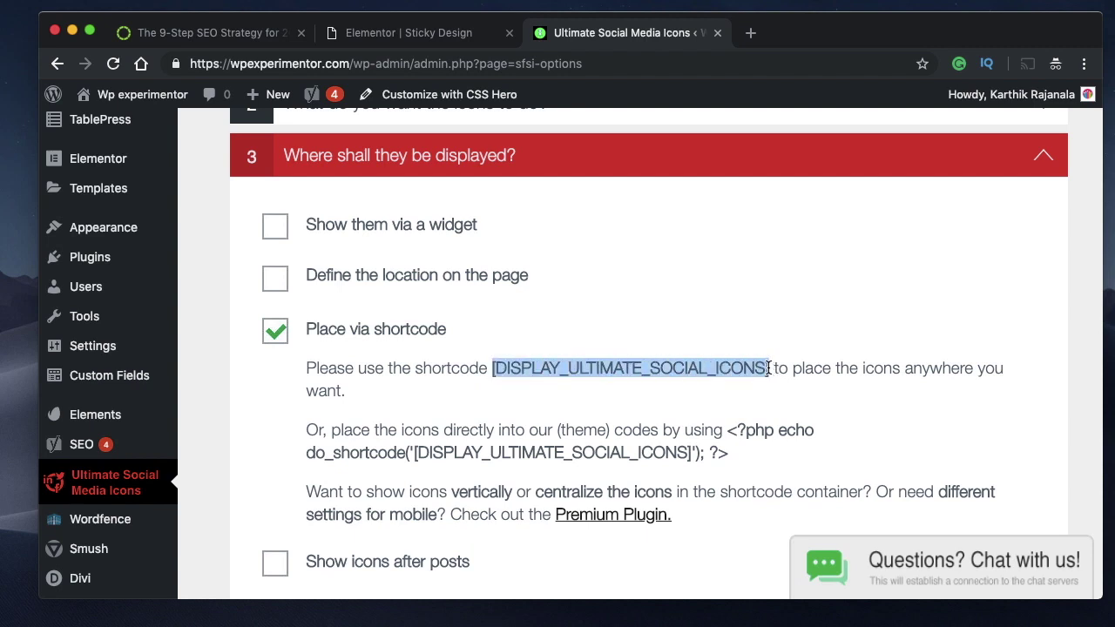
Switch to the Sticky Design template in Elementor and delete the share buttons widget from the narrow column.
left_click(427, 37)
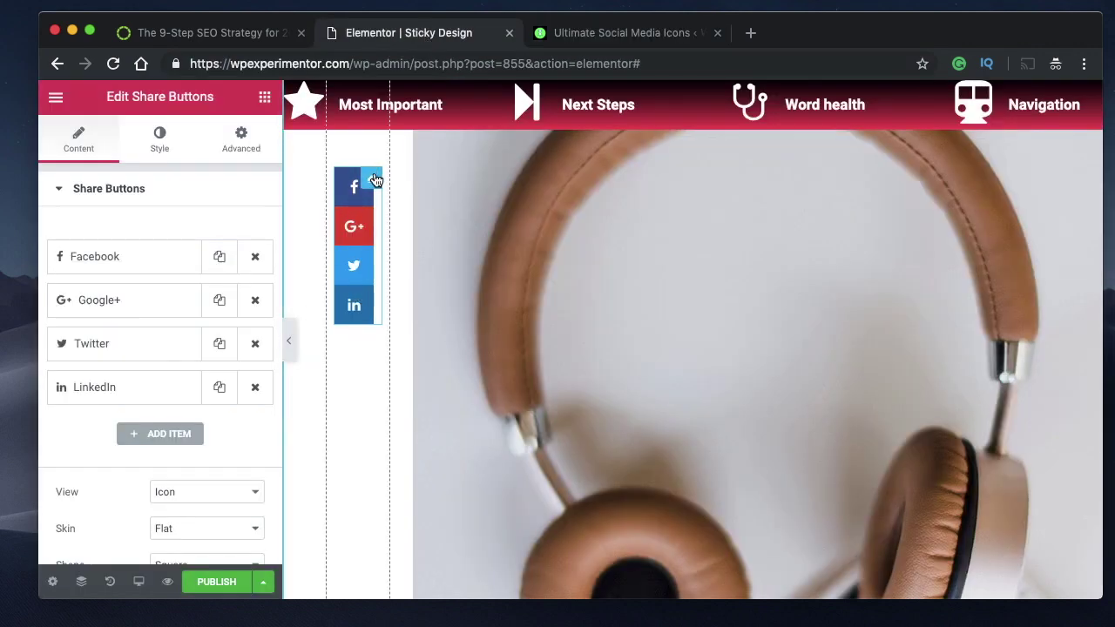
right_click(374, 181)
left_click(438, 427)
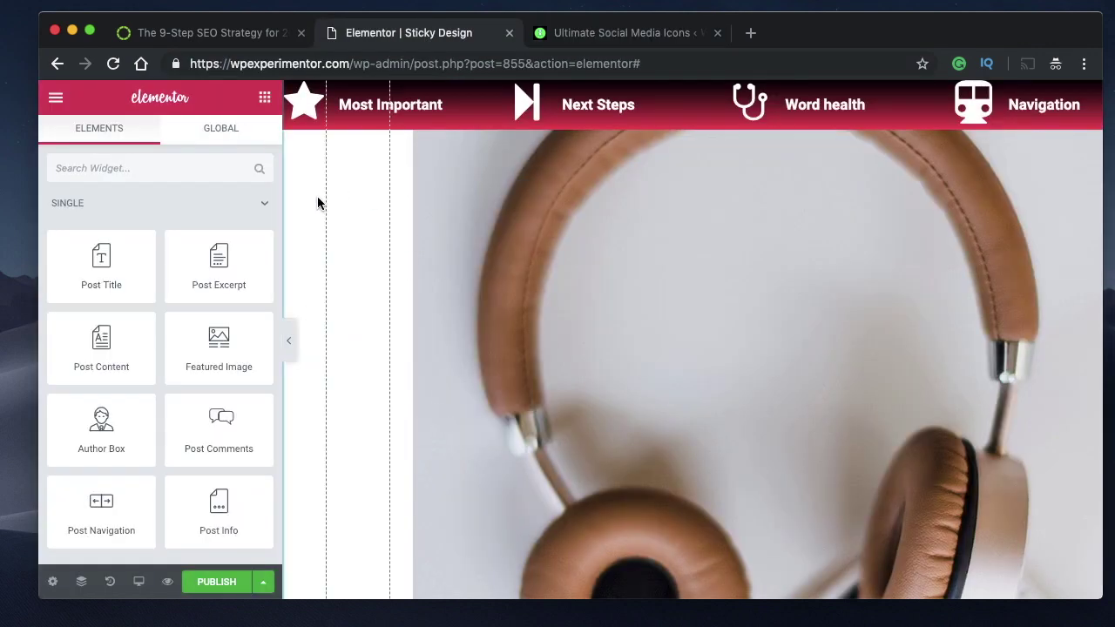
Find the Shortcode widget and place it in the empty narrow column beside the featured image.
scroll(354, 222, "up", 3)
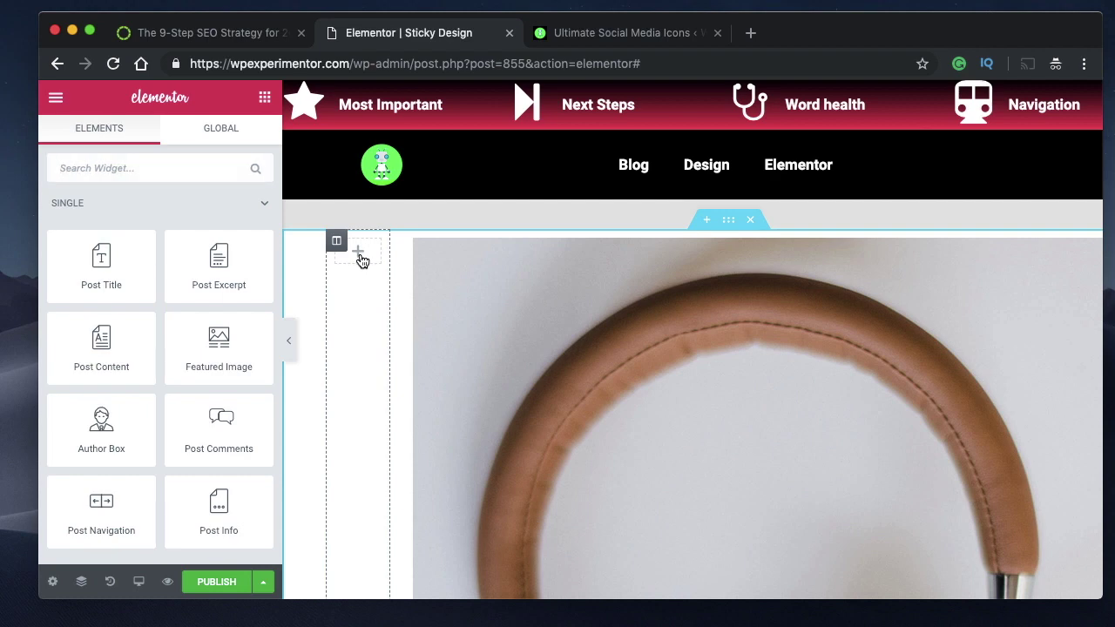
left_click(100, 168)
type("sho")
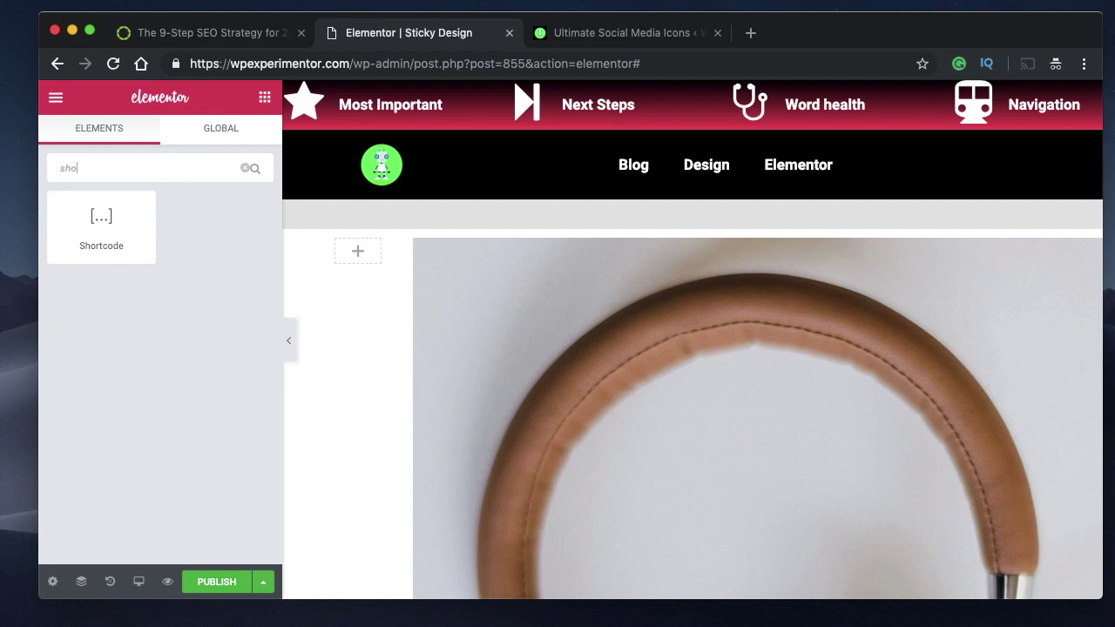
left_click_drag(99, 216, 365, 252)
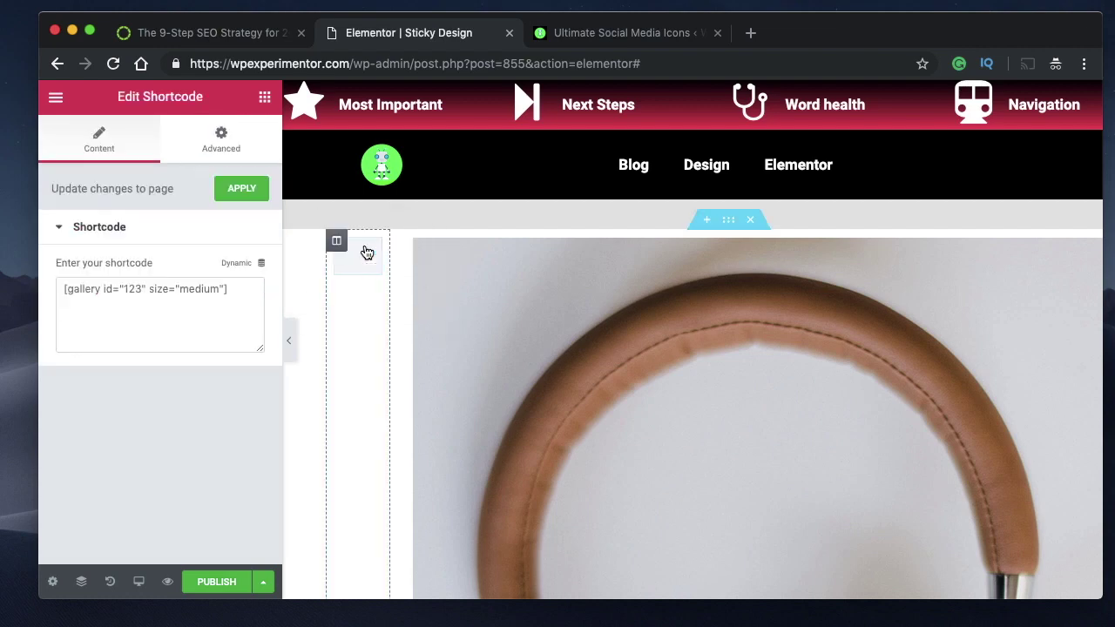
Enter the copied shortcode [DISPLAY_ULTIMATE_SOCIAL_ICONS] in the new Shortcode widget.
left_click(235, 285)
key("ctrl+a")
key("ctrl+v")
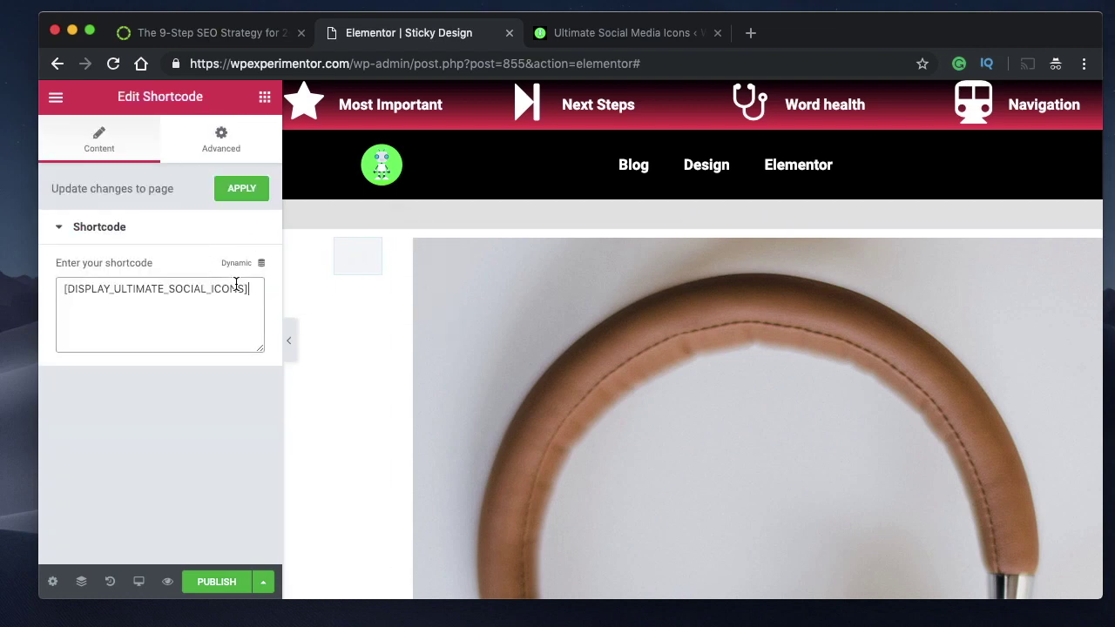
double_click(164, 288)
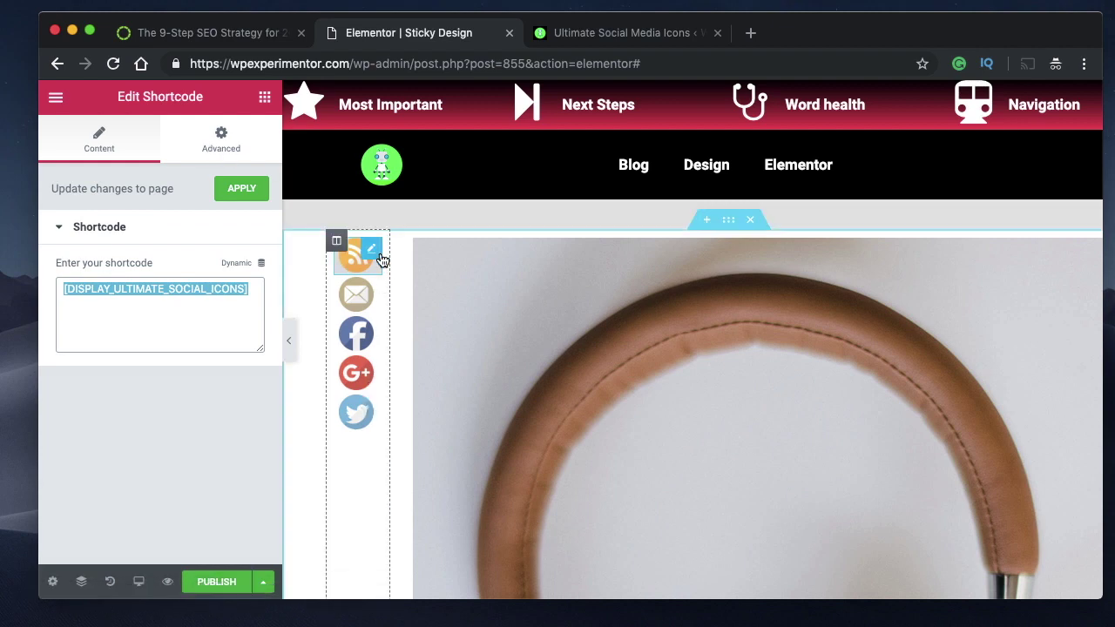
Make the Shortcode widget sticky to Top with an offset of 100 and check it against the scrolled post.
left_click(222, 140)
scroll(117, 296, "down", 4)
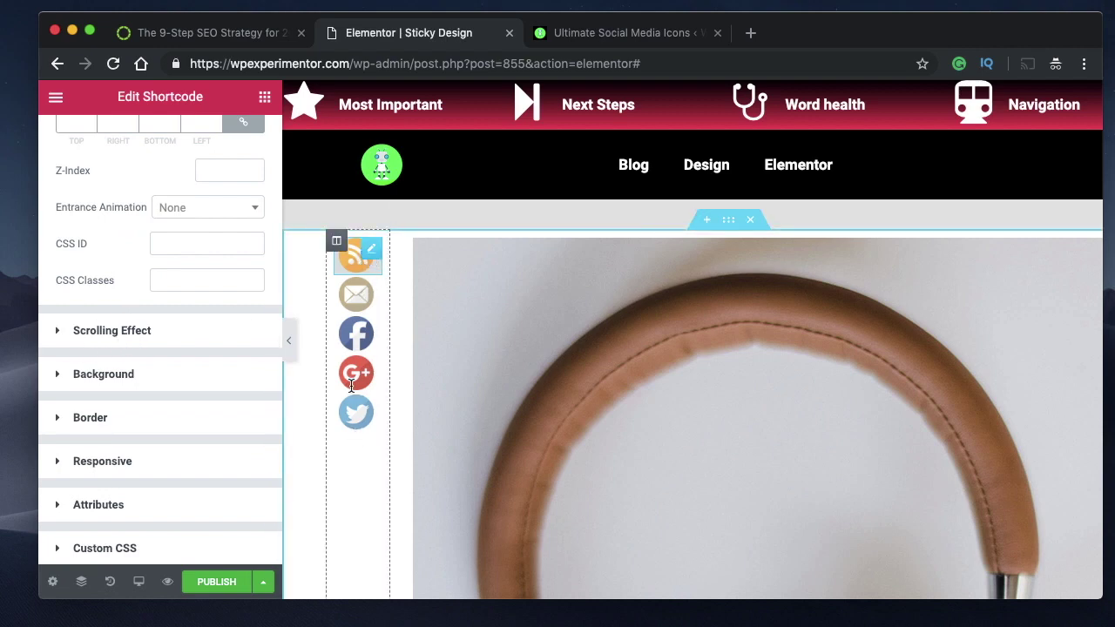
left_click(138, 334)
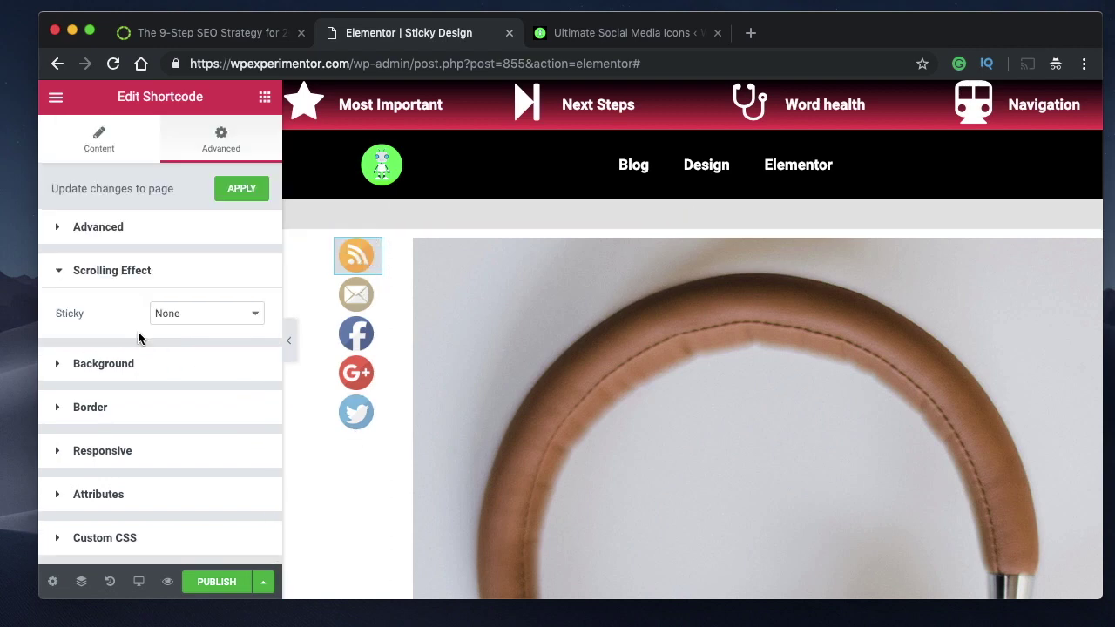
left_click(207, 315)
left_click(199, 327)
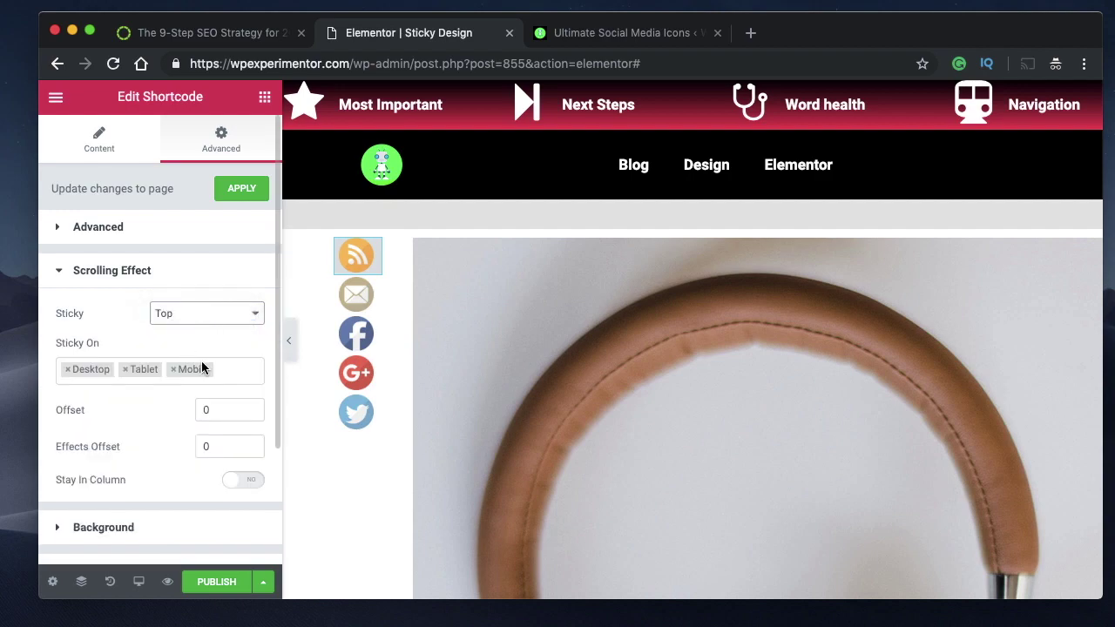
left_click(205, 413)
type("100")
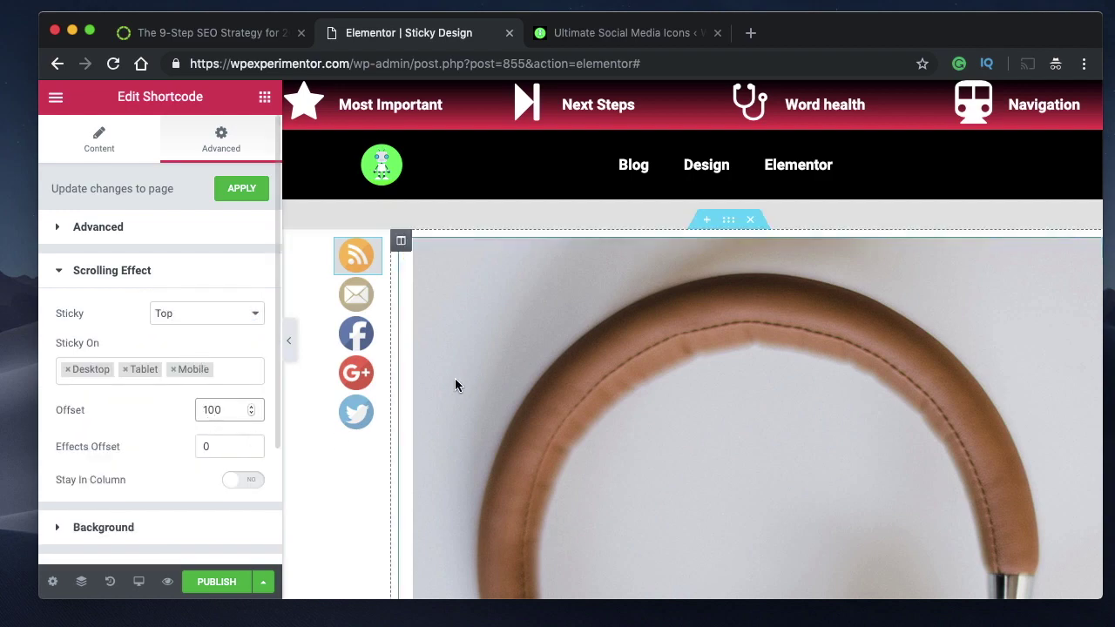
scroll(409, 404, "down", 10)
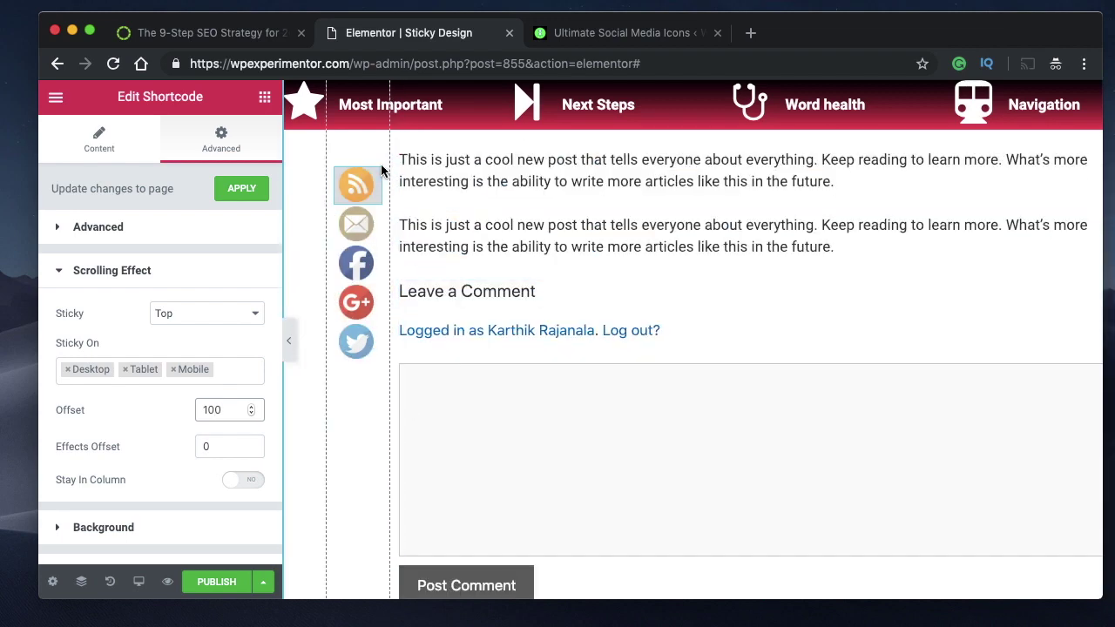
Close the widget's scrolling effect settings and set its Z-Index to 9.
left_click(108, 271)
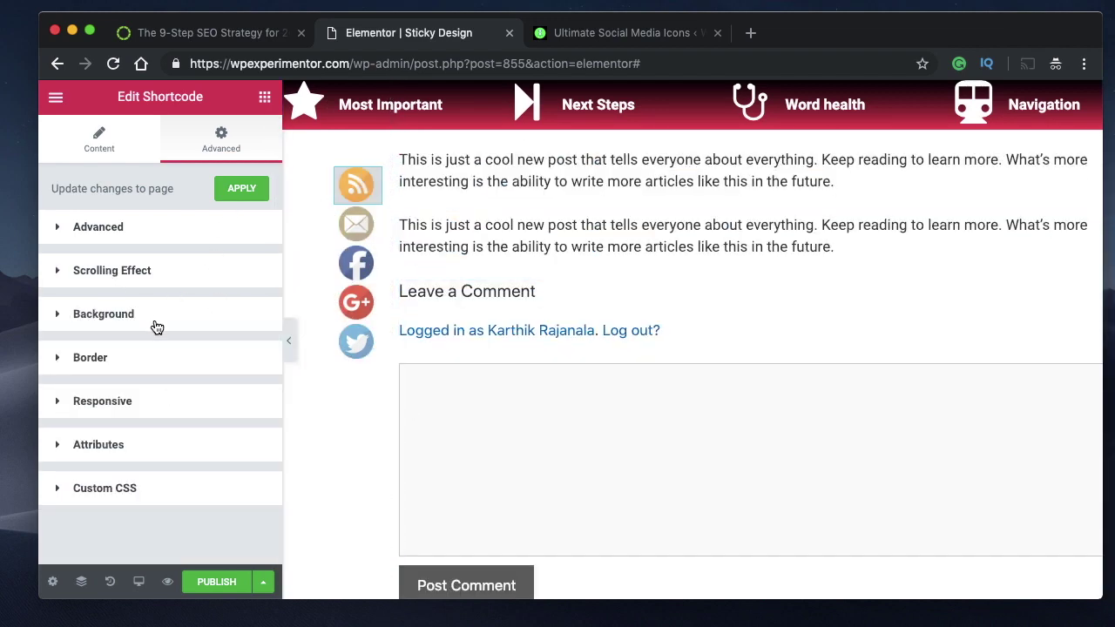
left_click(132, 228)
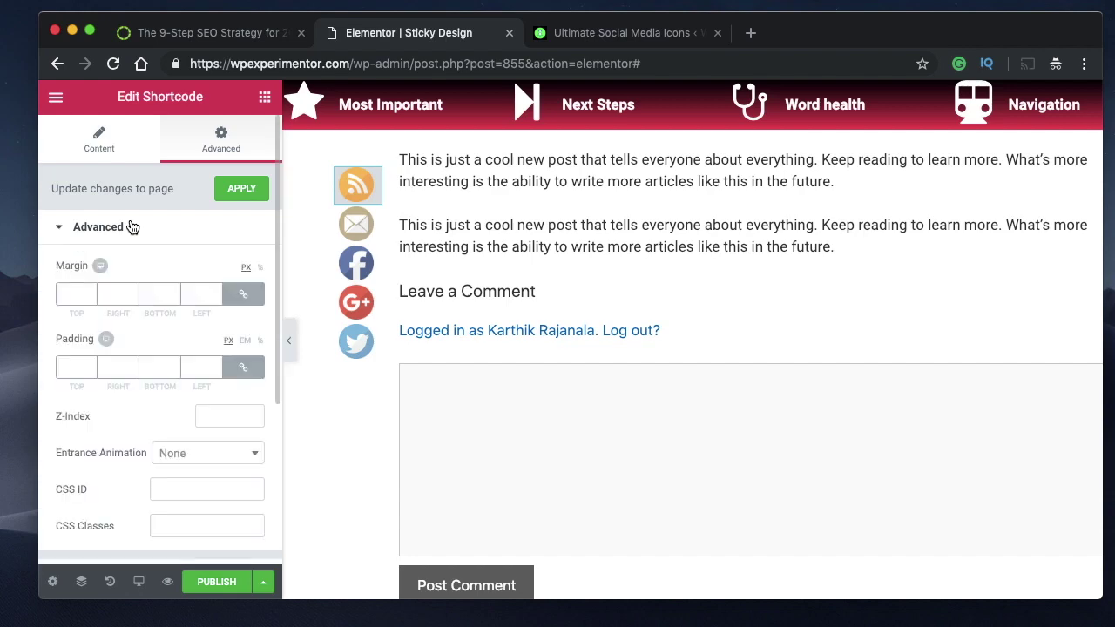
left_click(226, 417)
type("9")
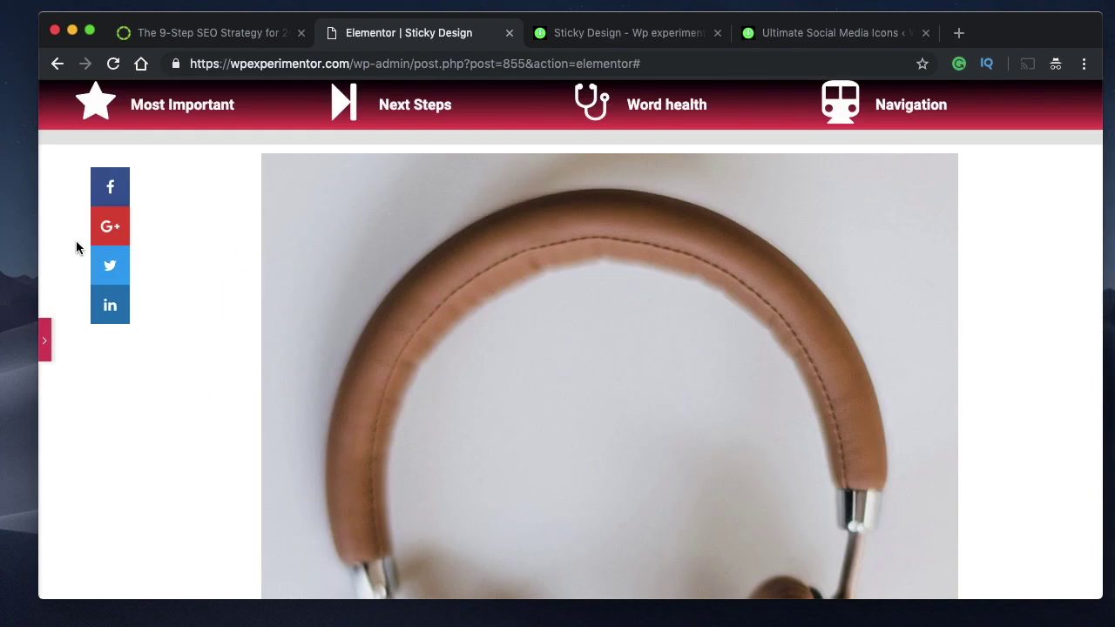
Open the share buttons column's layout settings, view the Content Position choices while keeping Default, and check the sticky buttons down the post.
left_click(47, 340)
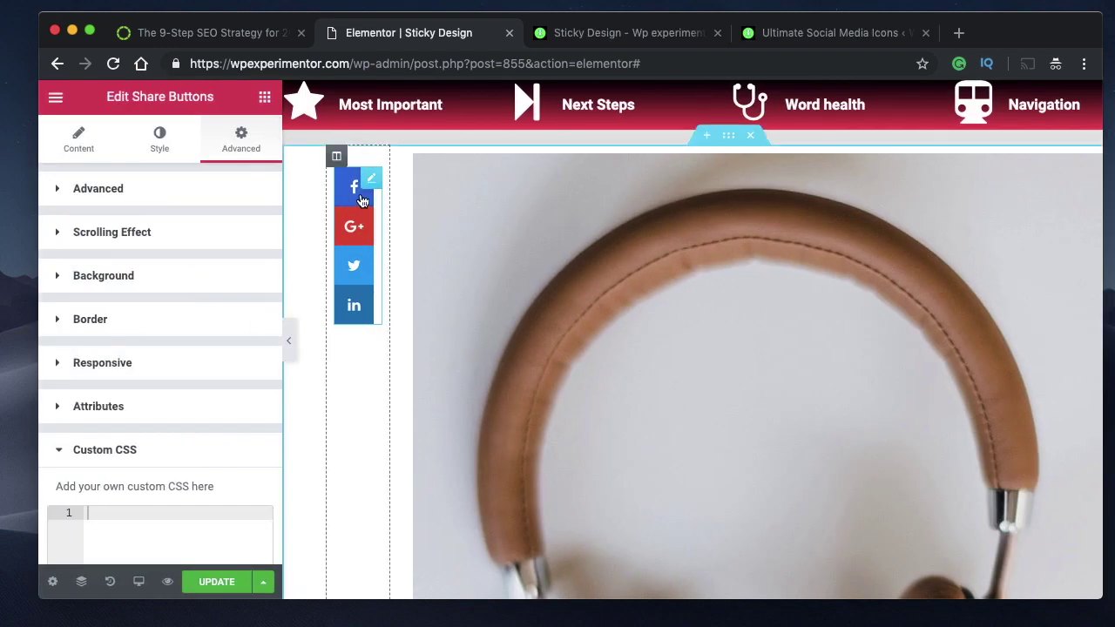
left_click(336, 155)
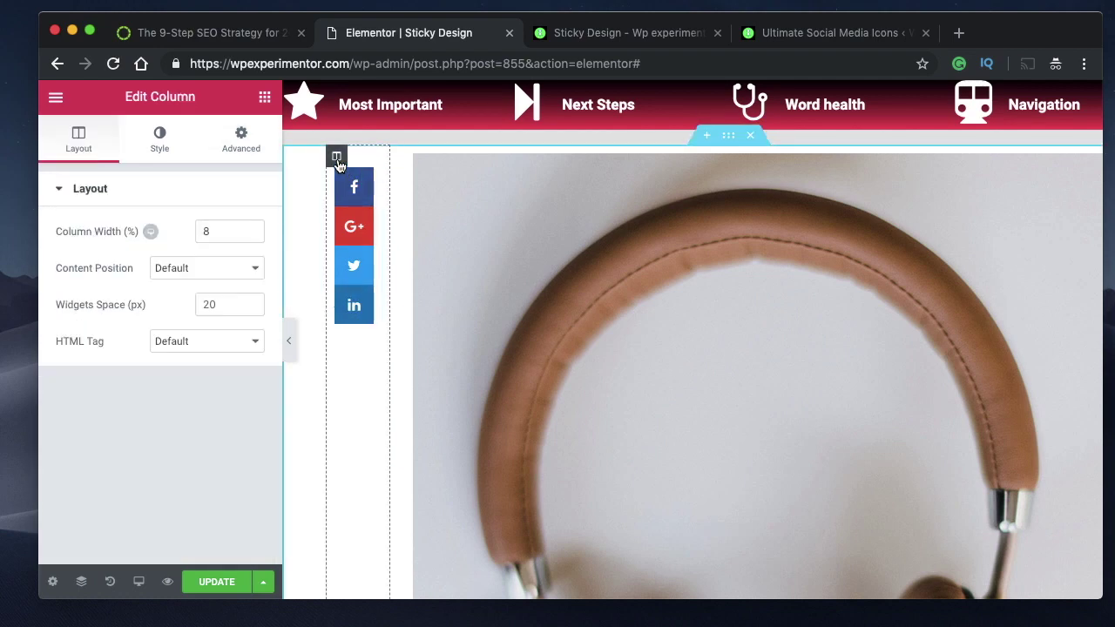
left_click(239, 269)
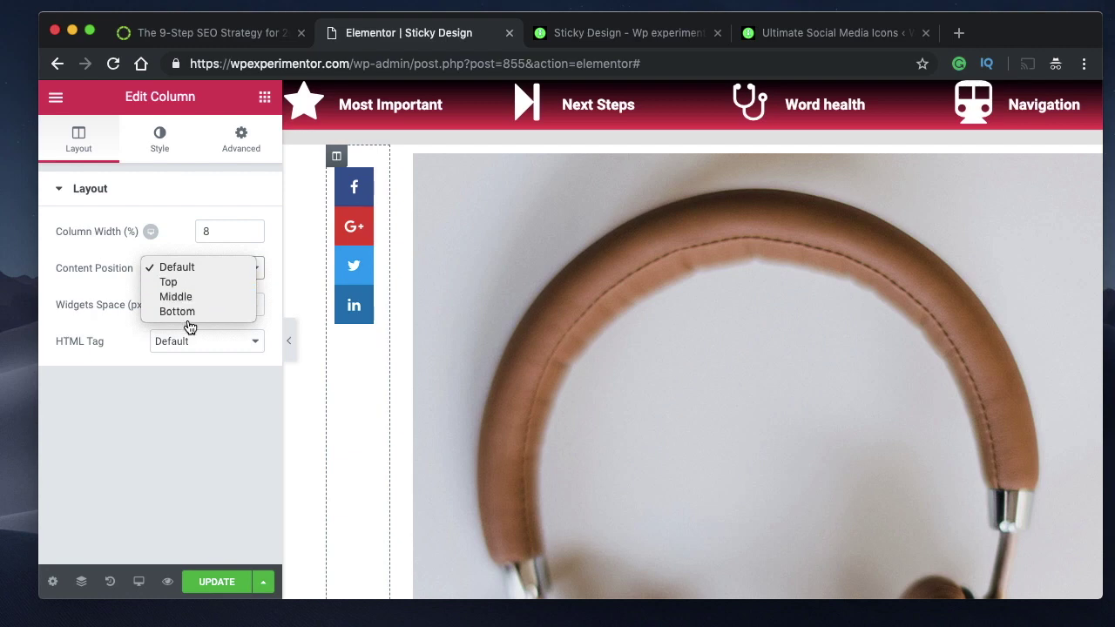
left_click(263, 193)
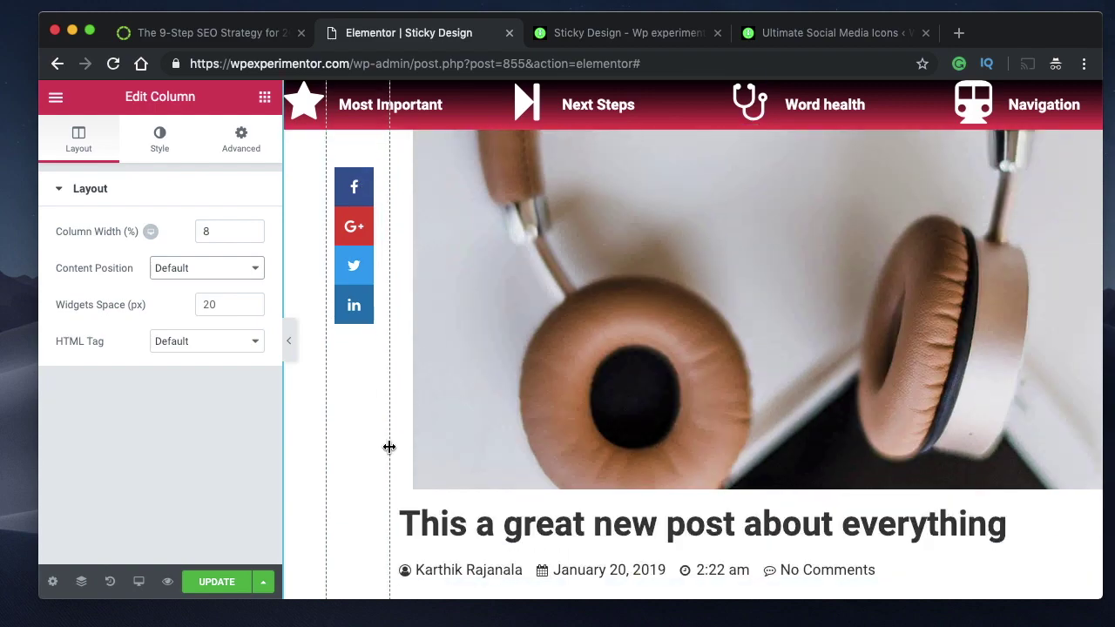
scroll(627, 462, "down", 4)
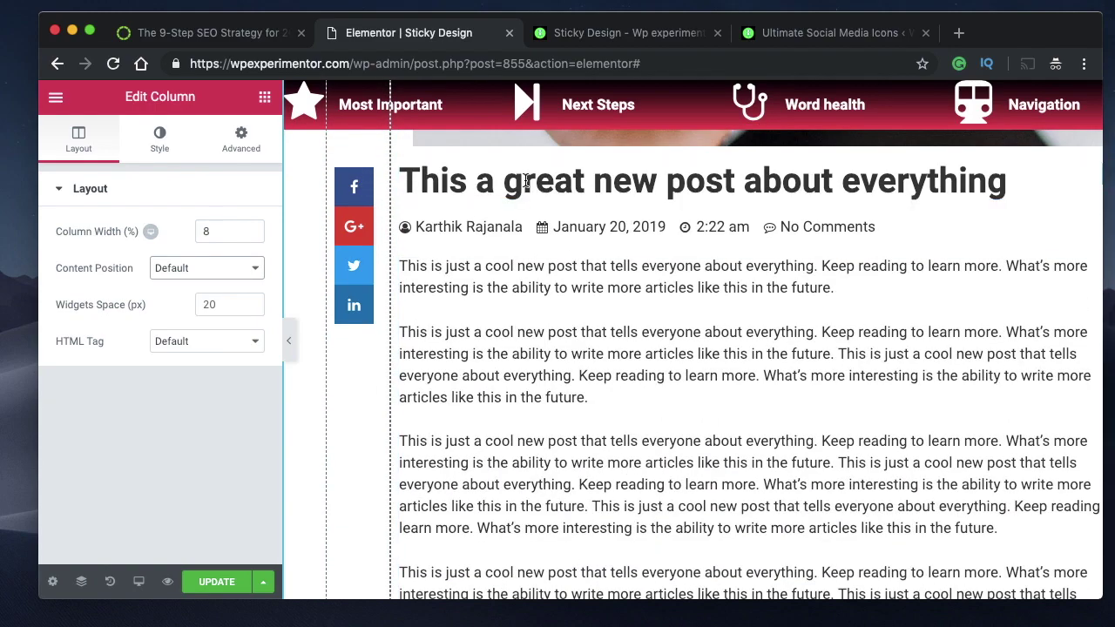
Check how the sticky share buttons sit beside the featured image and the post title.
scroll(529, 204, "up", 4)
scroll(540, 298, "up", 2)
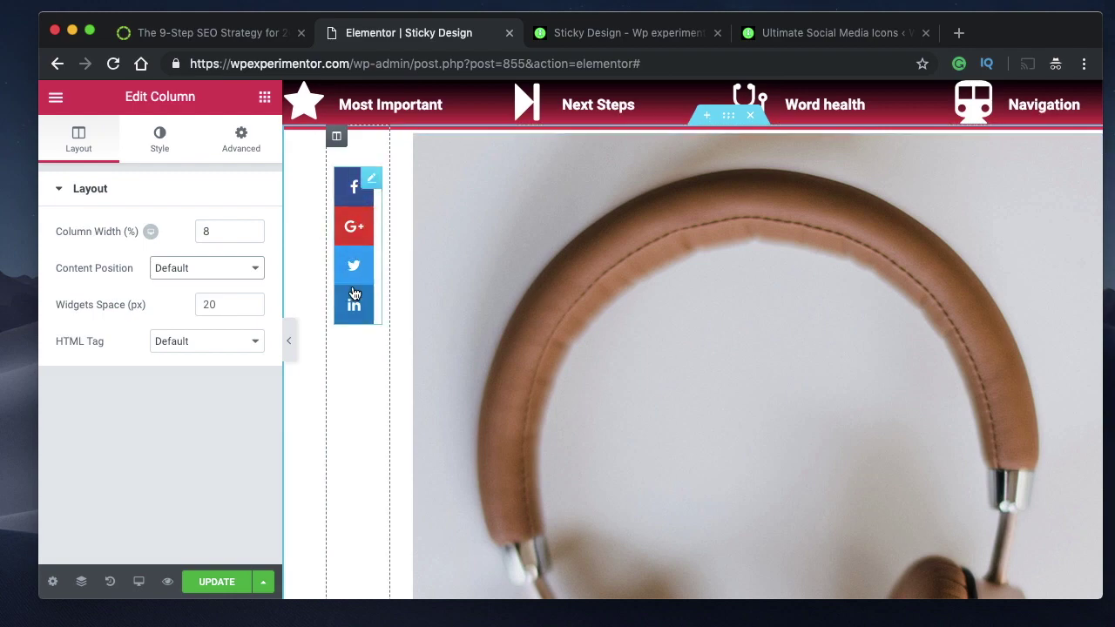
scroll(549, 256, "down", 2)
scroll(567, 388, "down", 6)
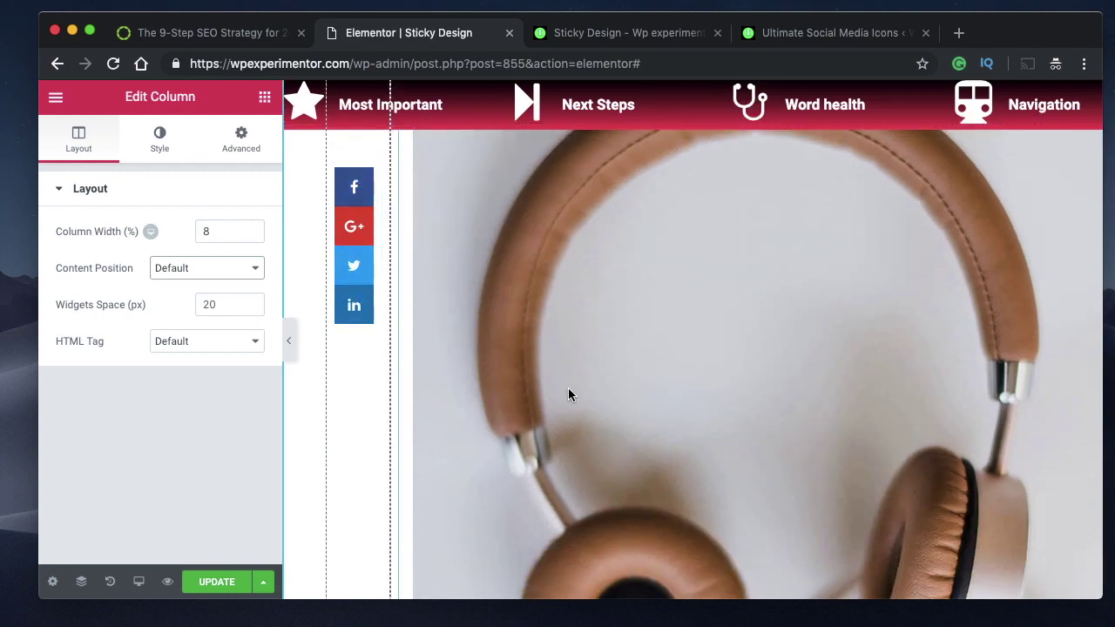
scroll(567, 387, "up", 4)
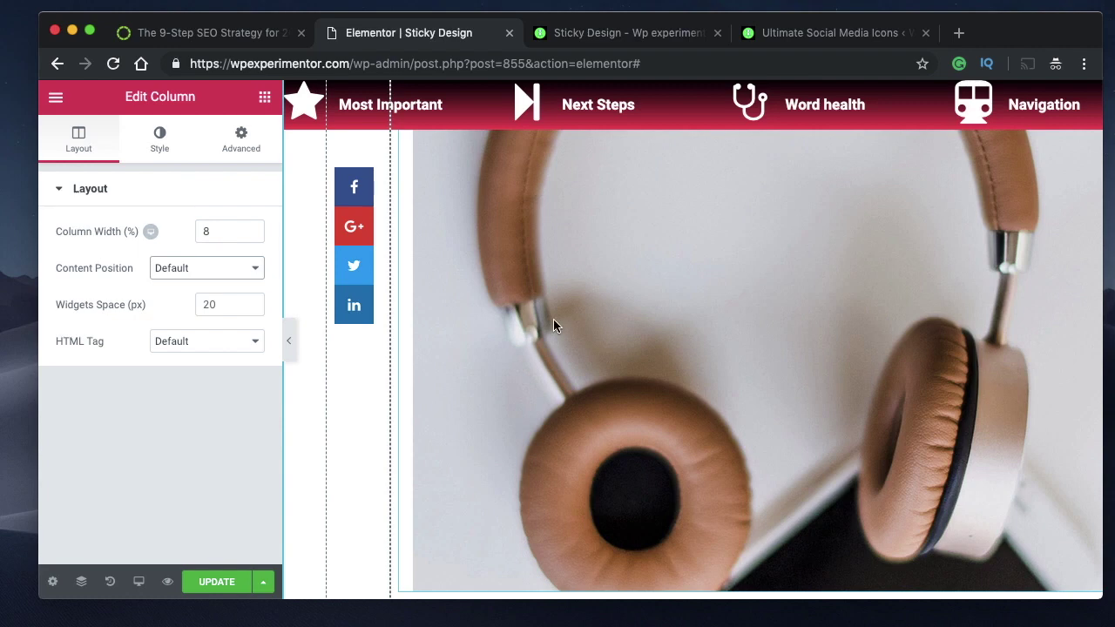
scroll(553, 324, "up", 3)
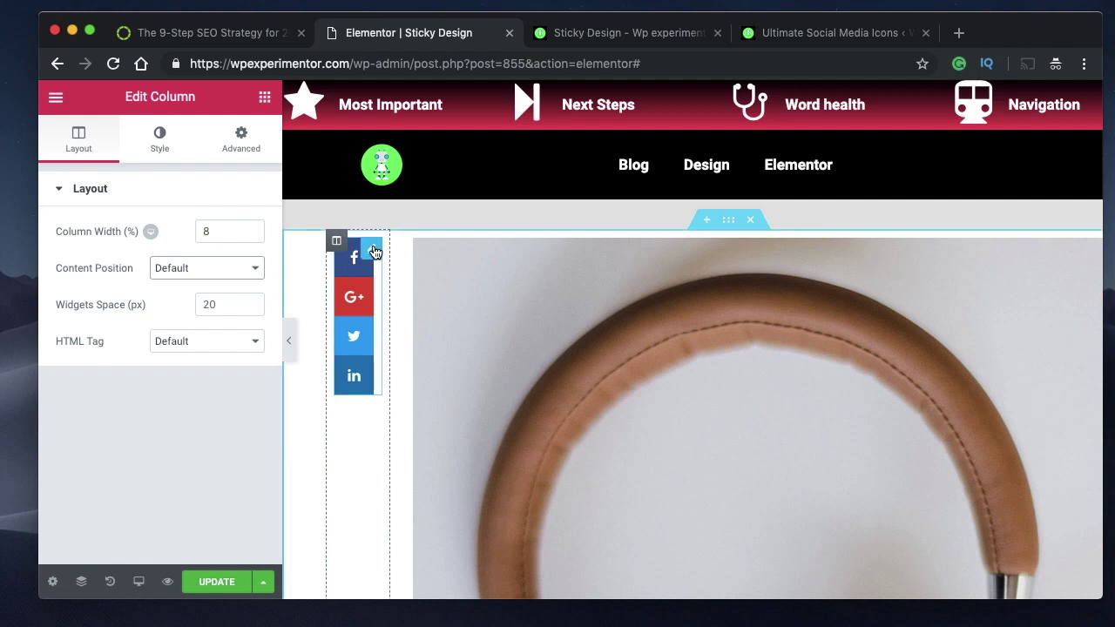
Add the custom CSS rule selector{ top:520px; } to the Share Buttons widget and check its position beside the featured image.
left_click(373, 251)
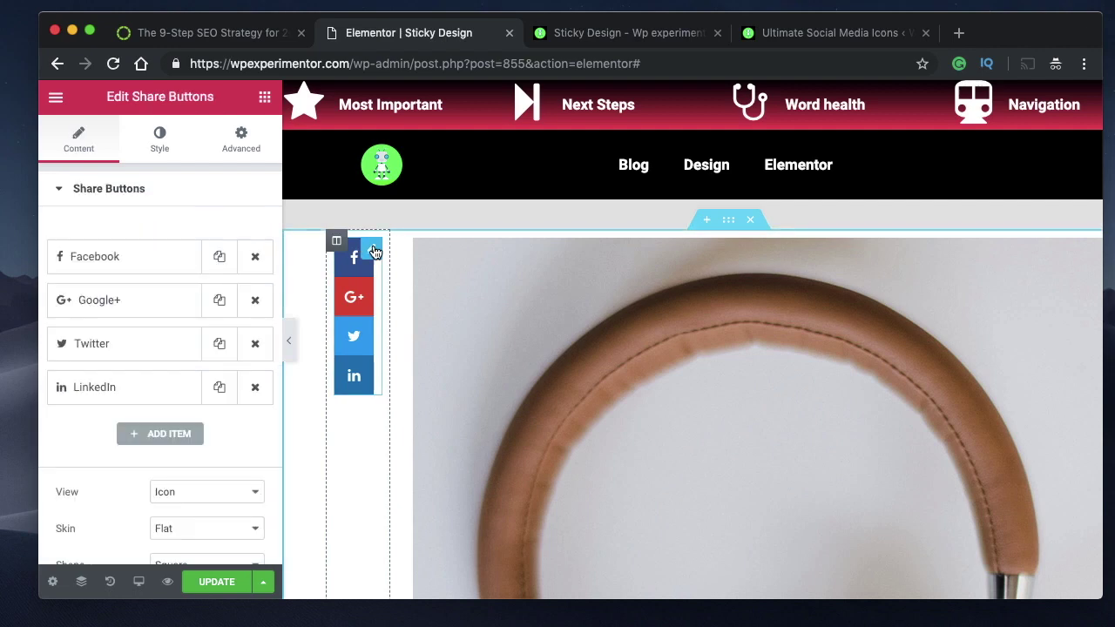
left_click(242, 140)
scroll(130, 400, "down", 3)
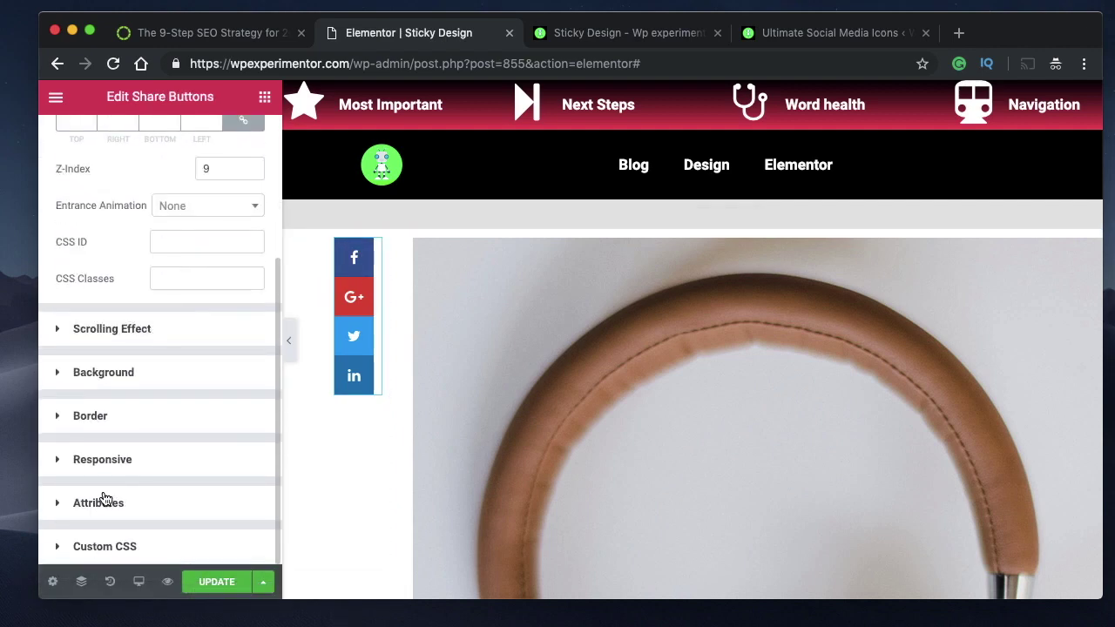
left_click(140, 547)
type("selector")
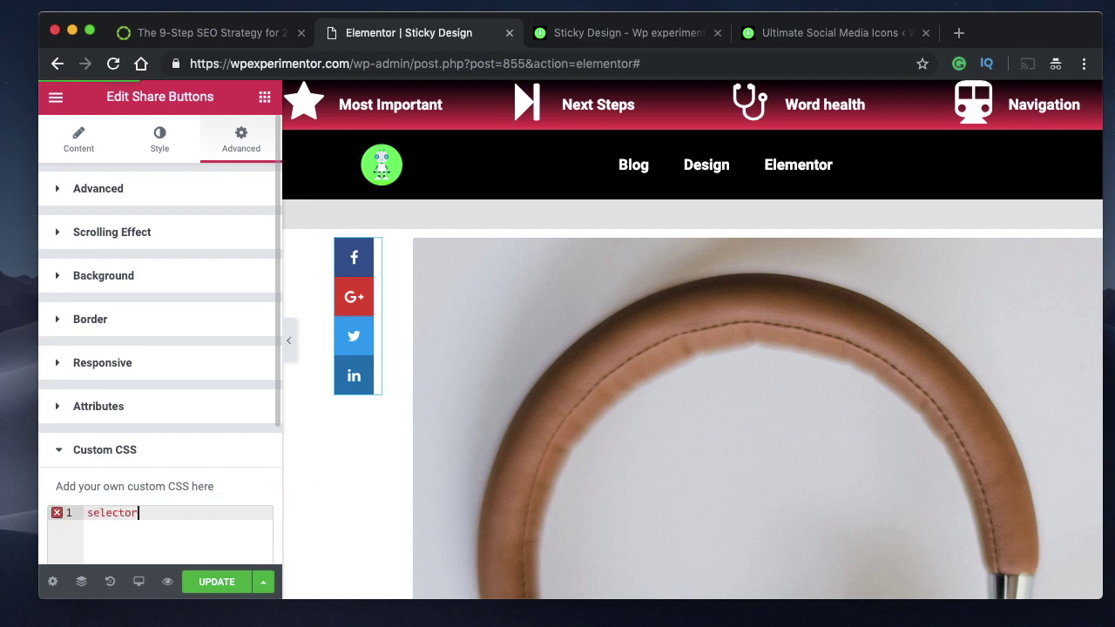
type("{")
key("Return")
type("to")
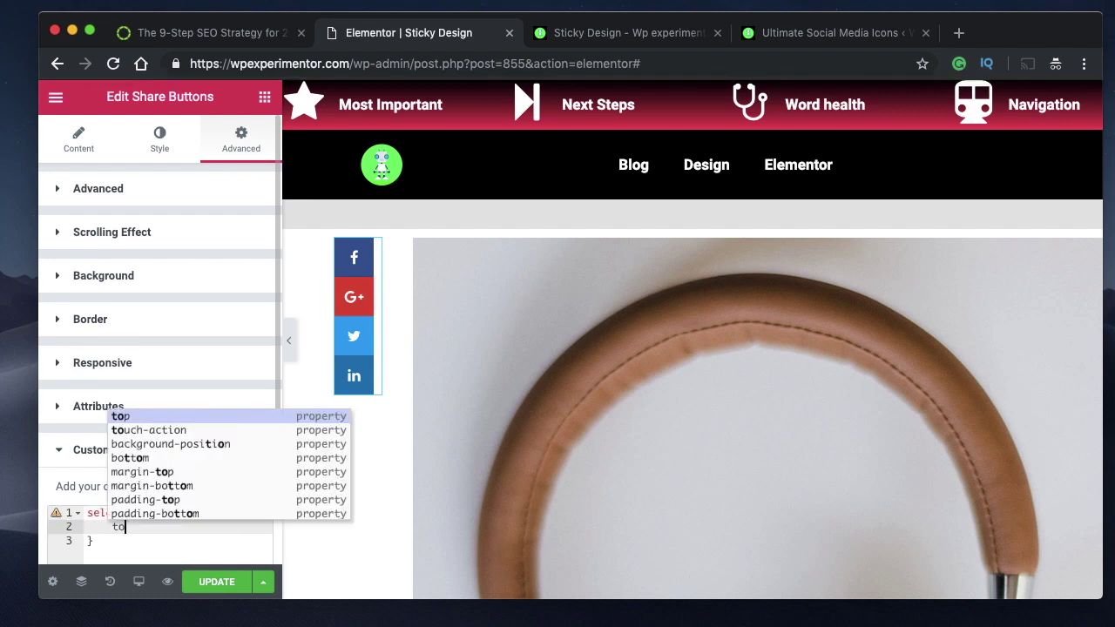
type("p:")
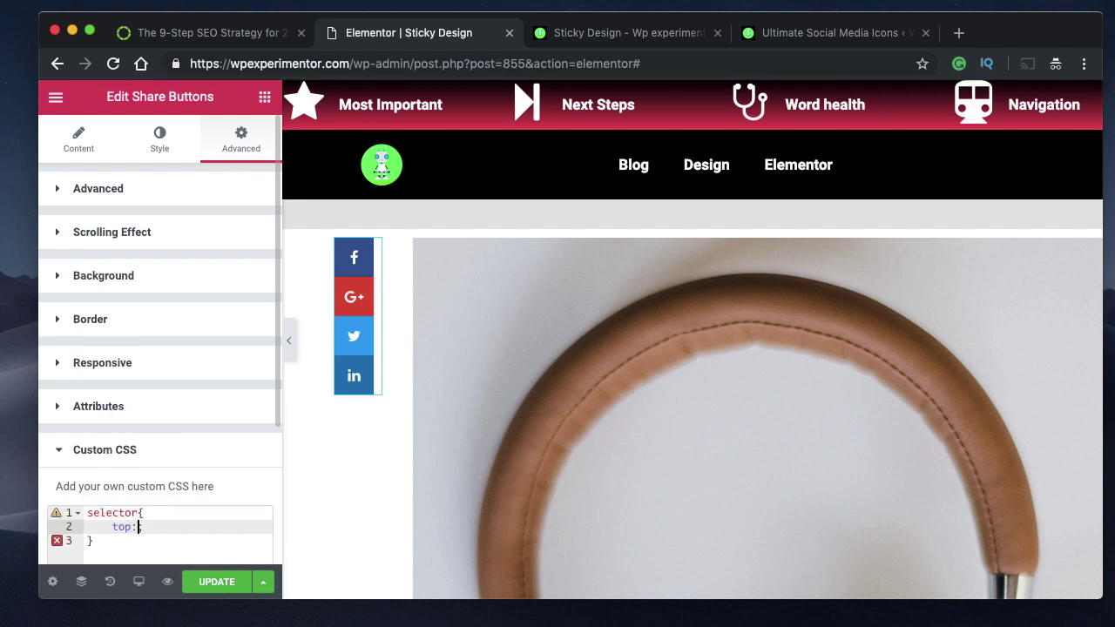
type("520px")
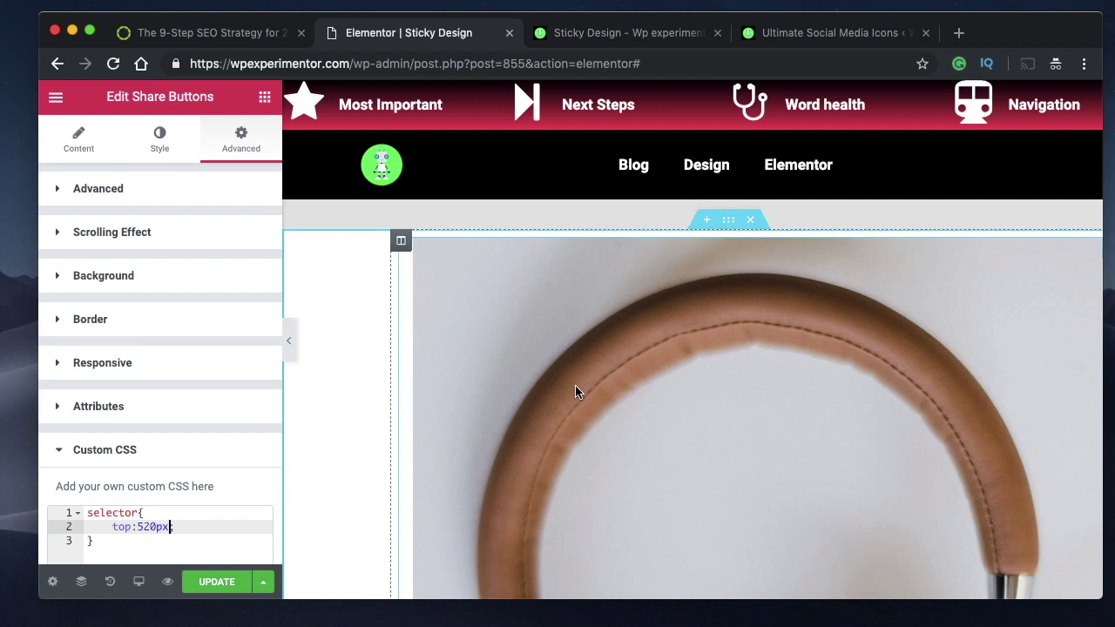
scroll(574, 391, "down", 3)
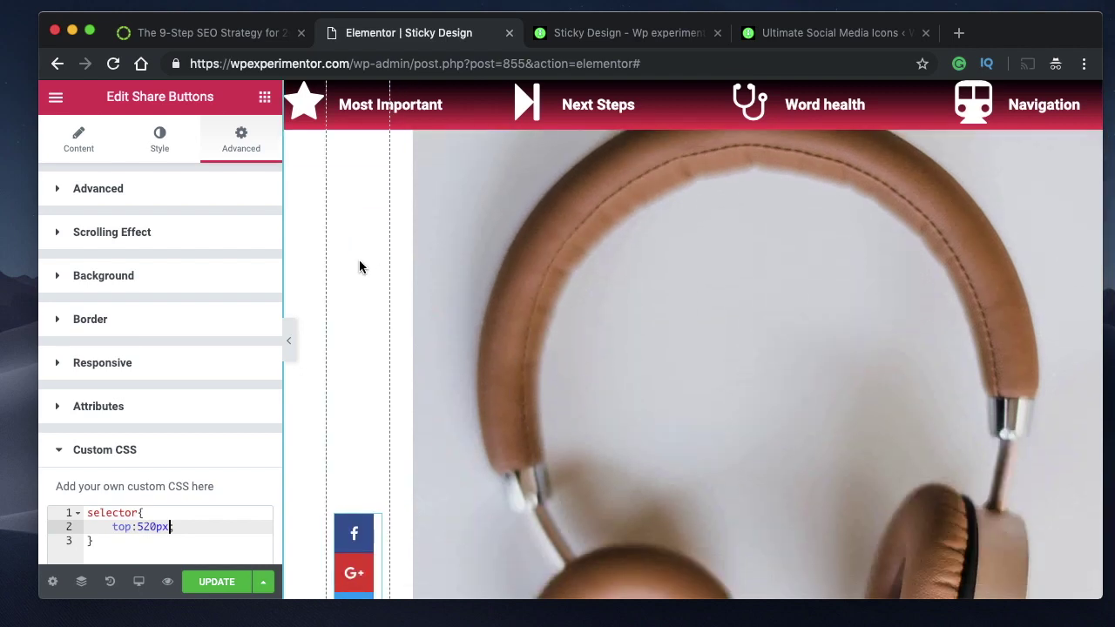
Try a top value of 1080px in the share buttons' custom CSS and check the position beside the post text.
double_click(140, 527)
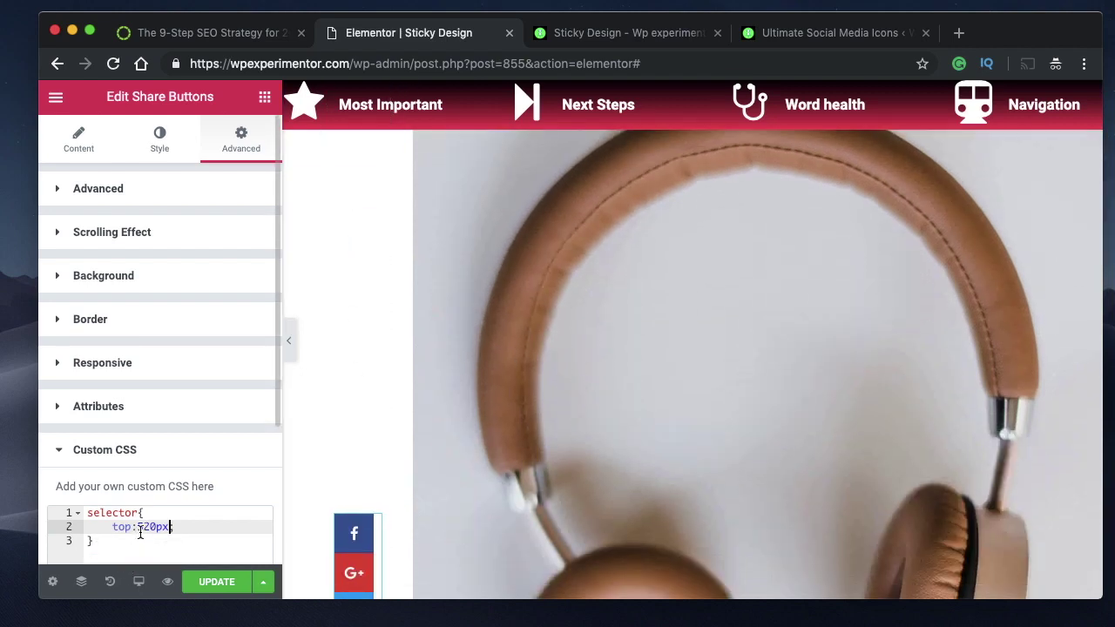
key("BackSpace")
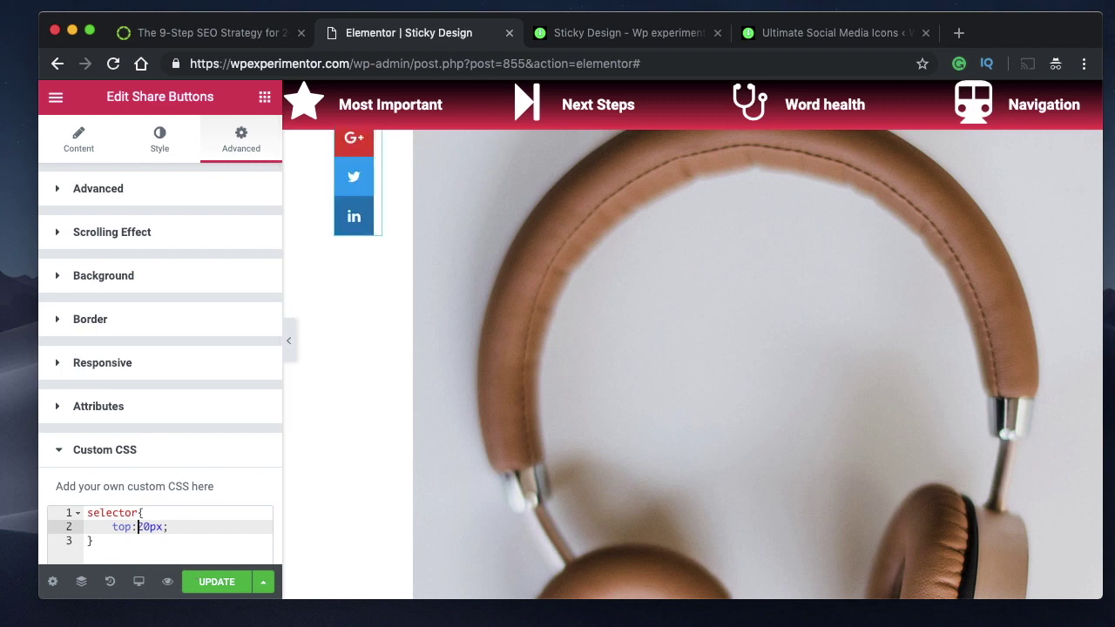
type("10")
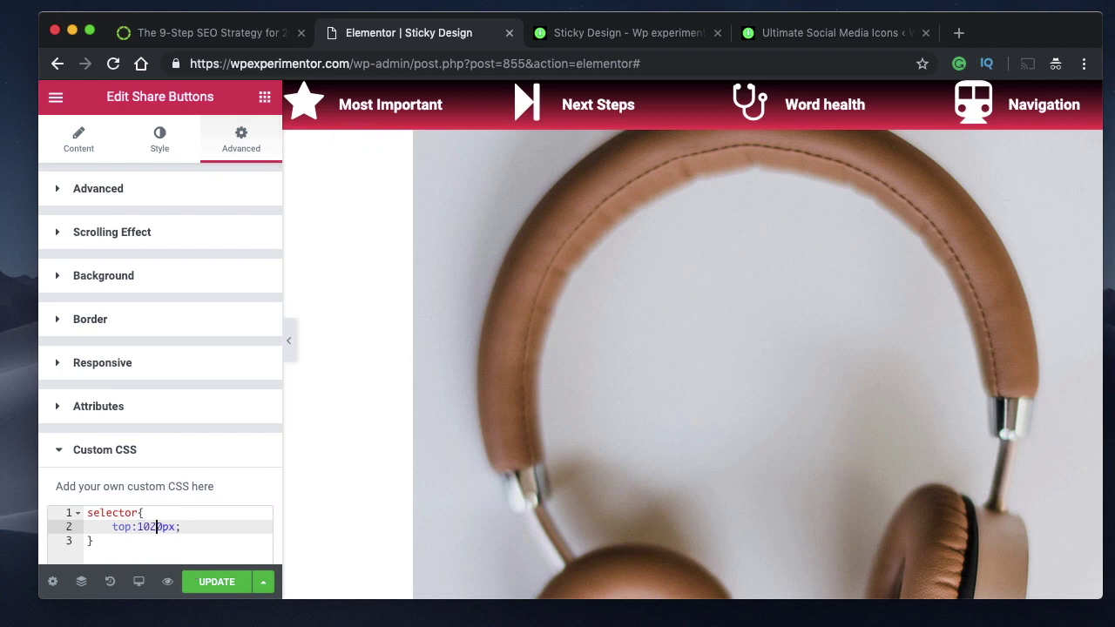
key("BackSpace")
type("8")
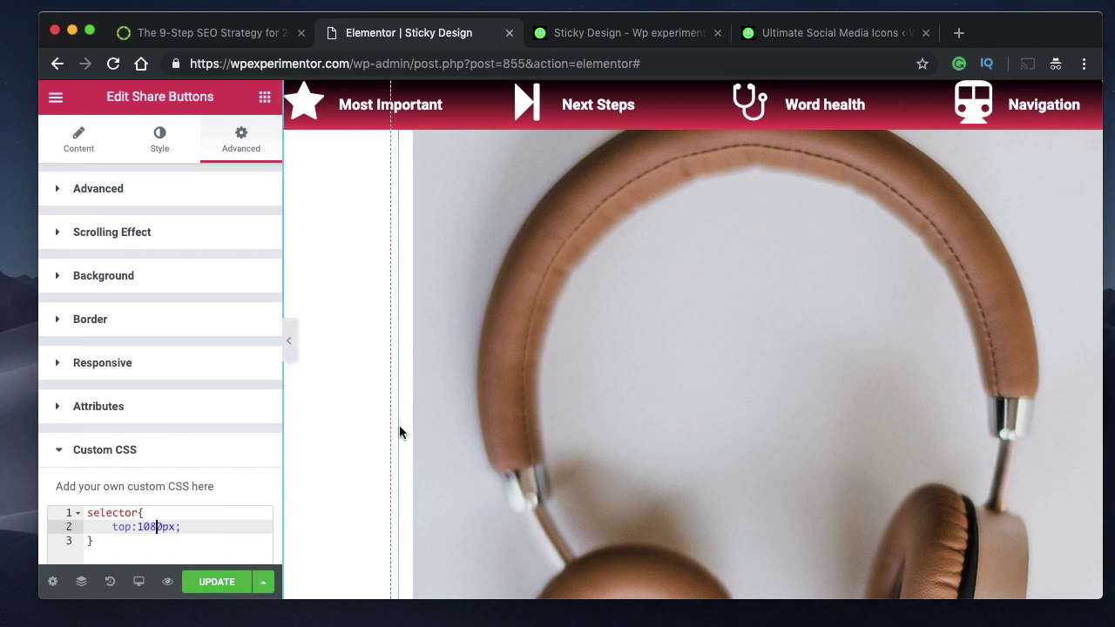
scroll(404, 396, "down", 5)
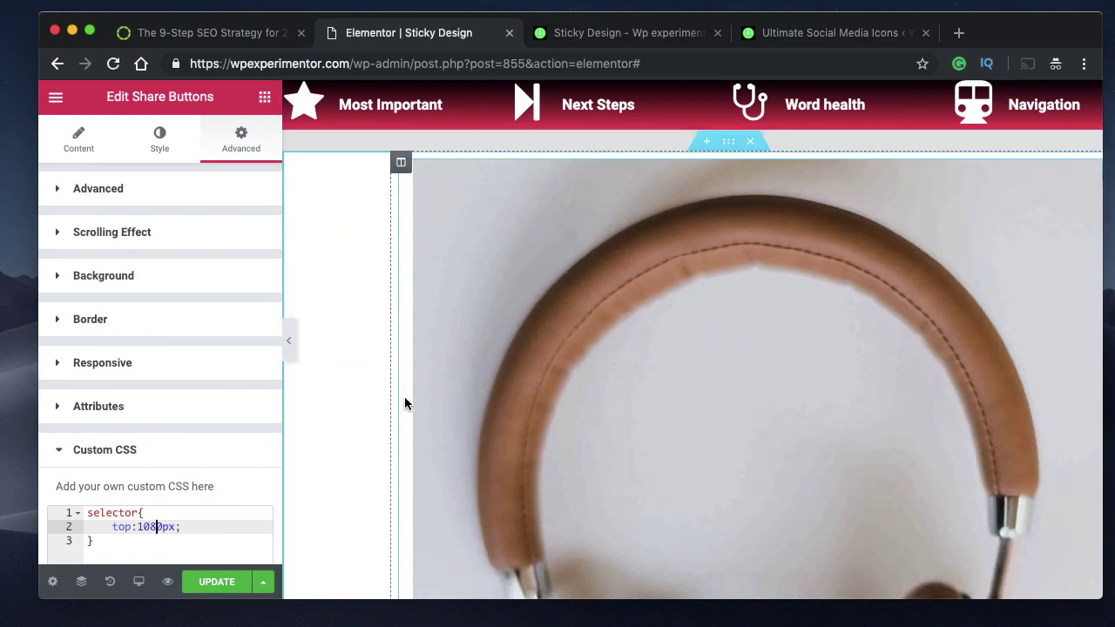
scroll(404, 403, "down", 3)
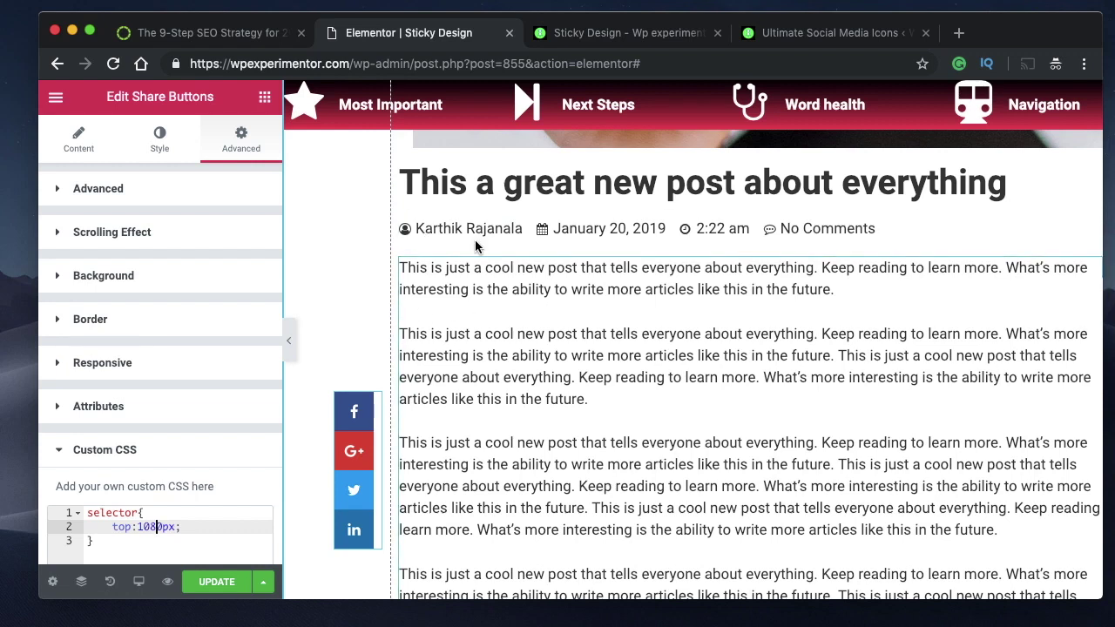
scroll(429, 346, "up", 1)
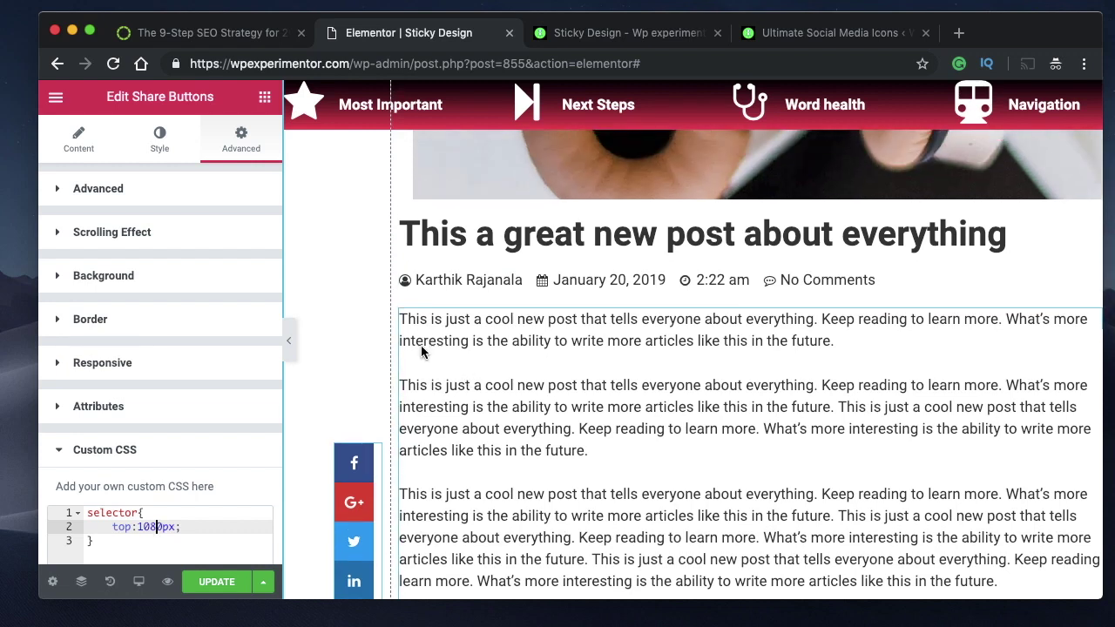
Set the top value in the share buttons' custom CSS to 520px and check the buttons beside the post.
double_click(145, 528)
left_click(161, 528)
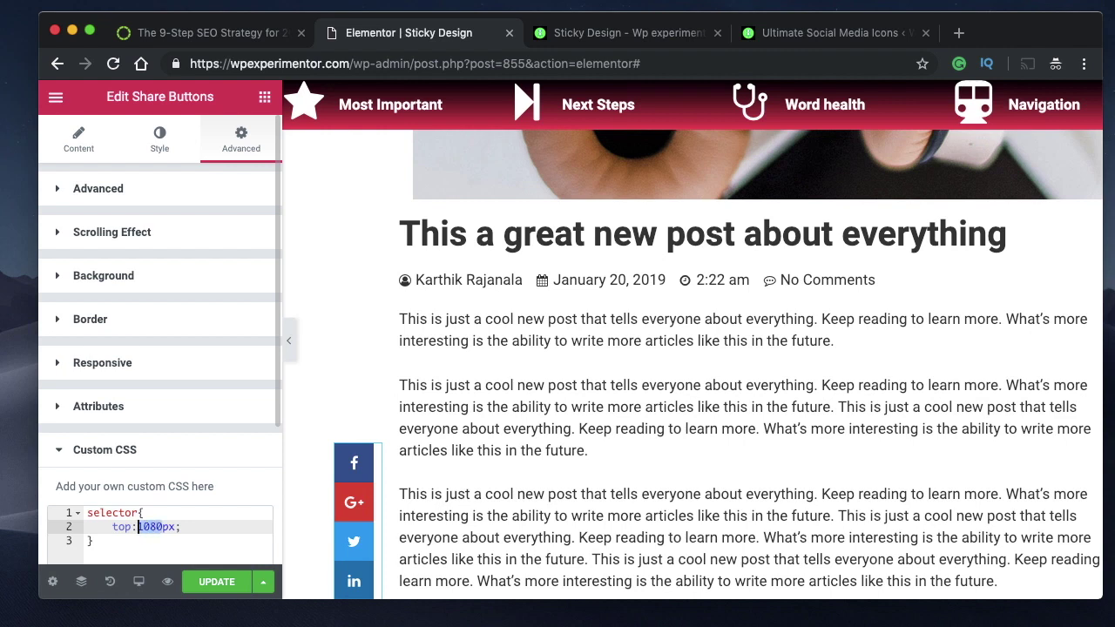
type("52")
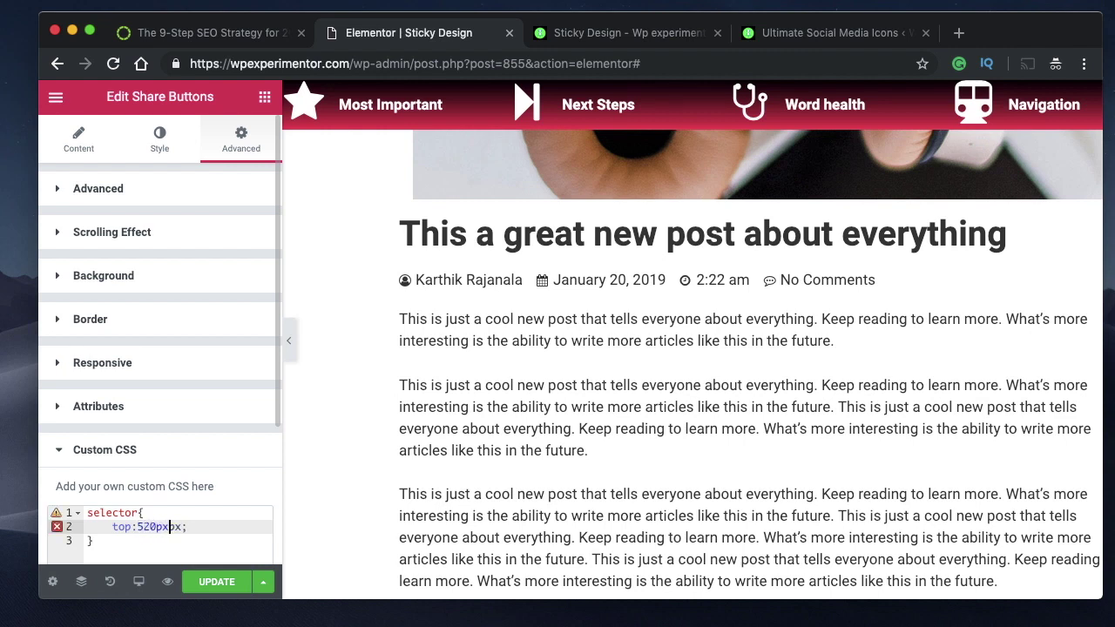
key("Delete")
key("Delete")
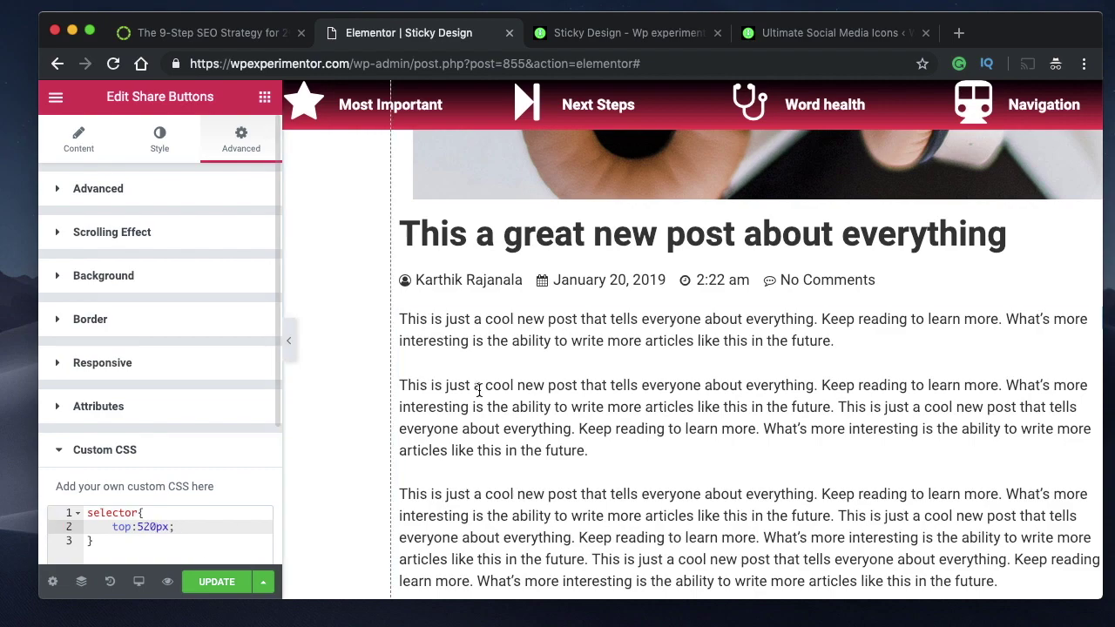
scroll(478, 385, "down", 10)
scroll(478, 394, "up", 10)
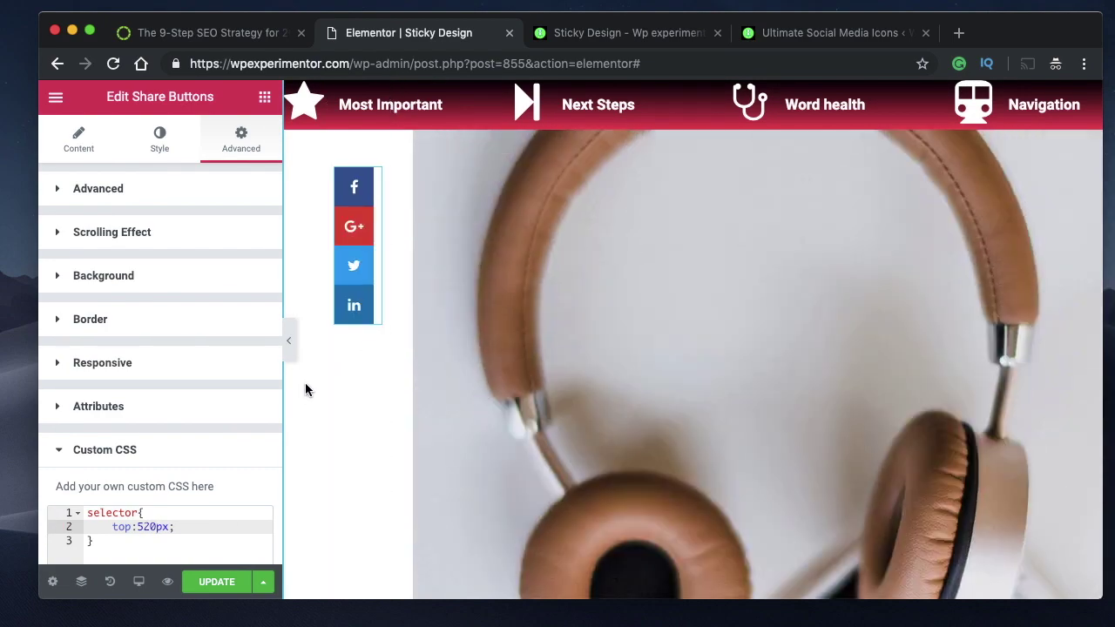
Hide the editor panel, check the sticky share buttons from the header down to the footer, and show the panel again.
left_click(291, 344)
scroll(538, 314, "up", 3)
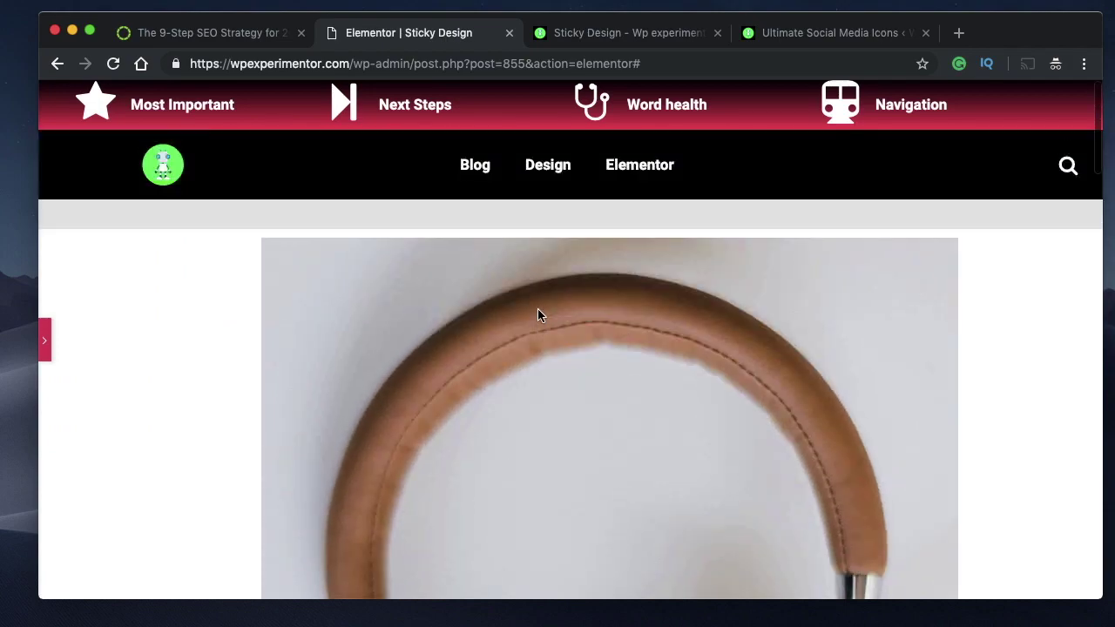
scroll(537, 313, "down", 6)
scroll(537, 310, "down", 5)
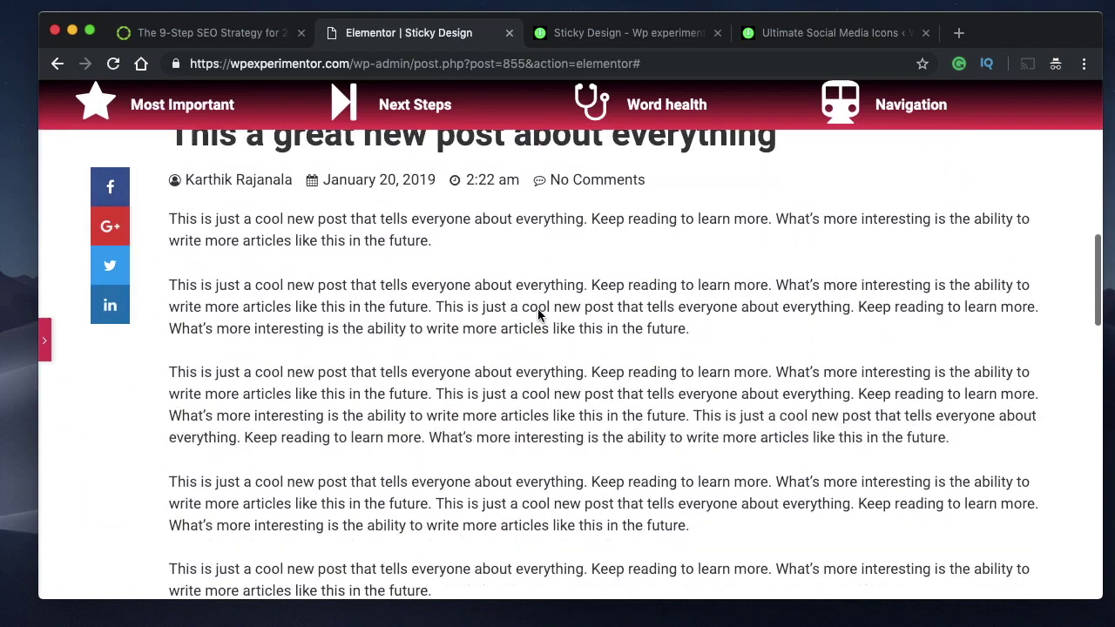
scroll(537, 314, "down", 1)
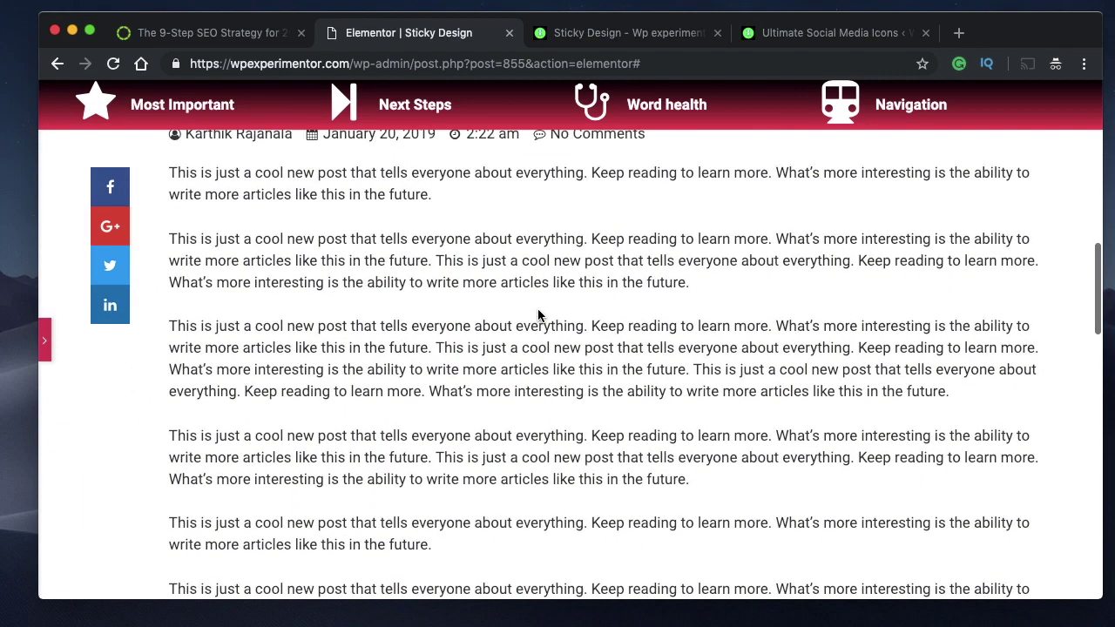
scroll(538, 314, "up", 3)
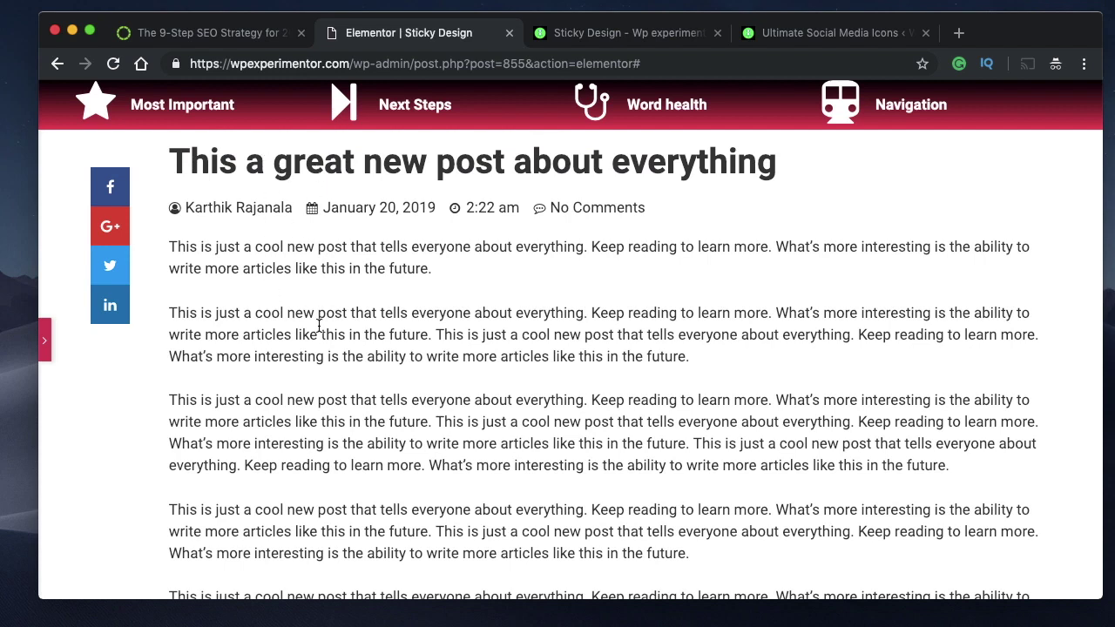
scroll(319, 325, "down", 10)
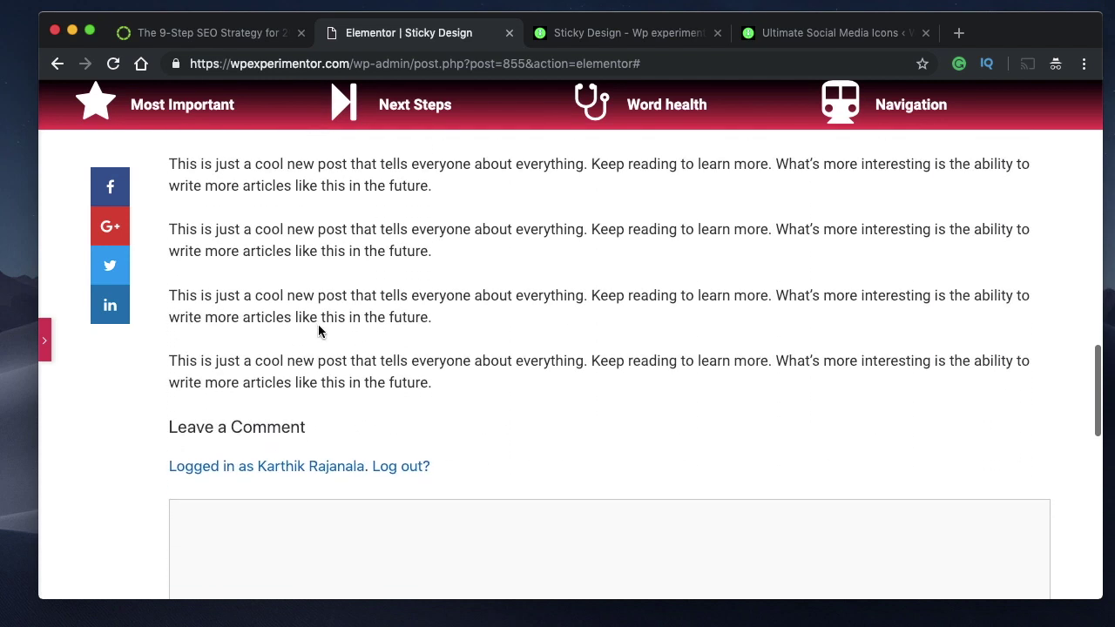
scroll(317, 324, "down", 10)
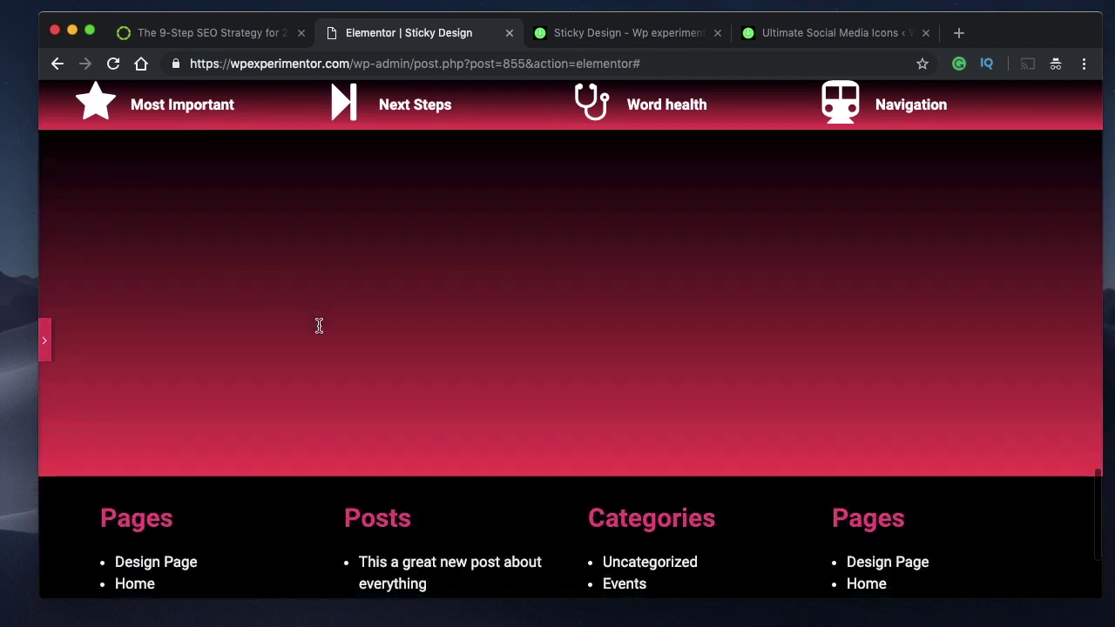
scroll(319, 325, "up", 12)
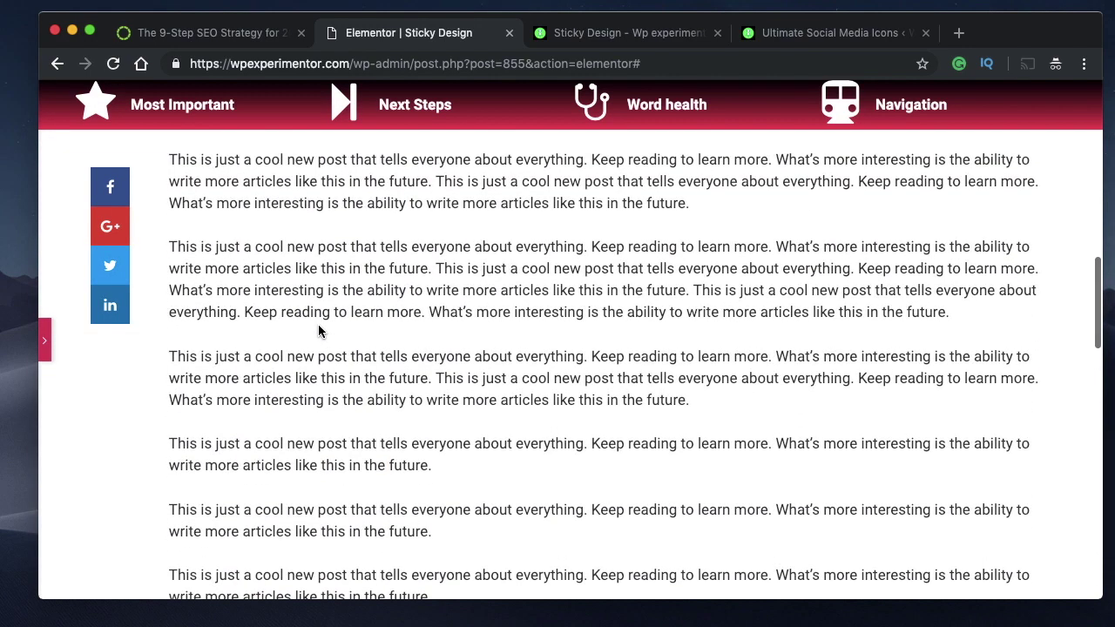
left_click(45, 346)
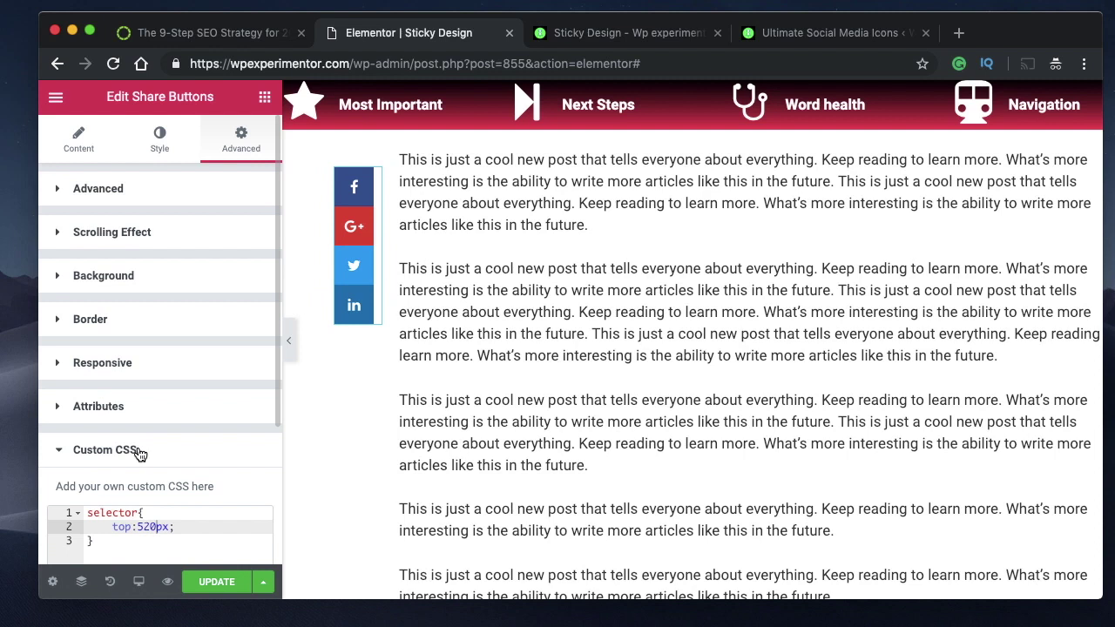
Review the selector and top:520px parts of the custom CSS and check where the share buttons start beside the featured image.
left_click(130, 512)
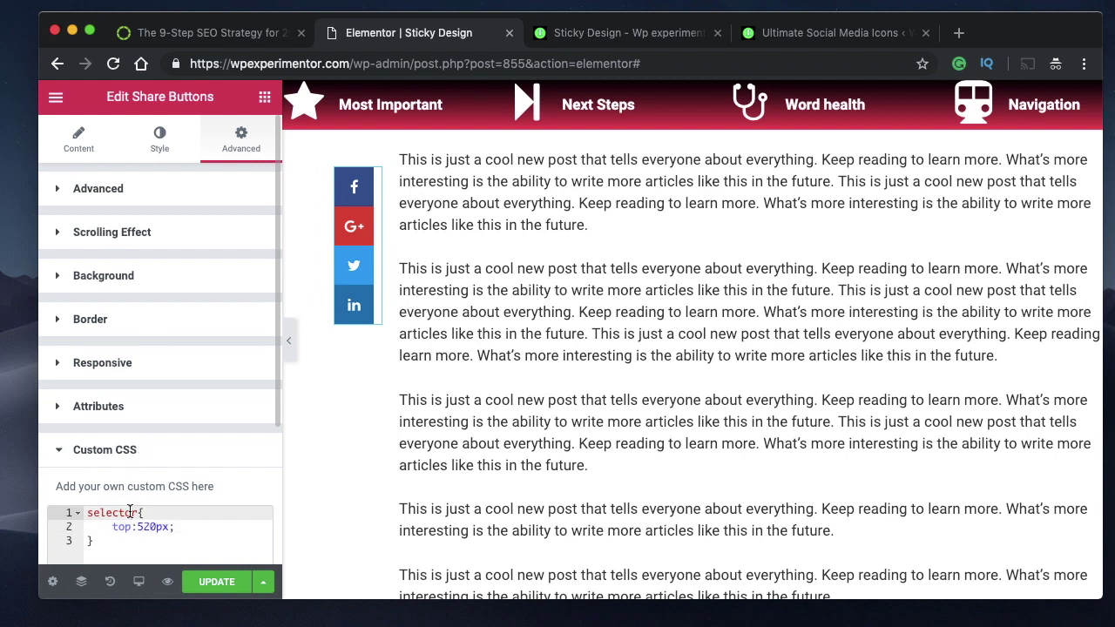
double_click(130, 512)
double_click(130, 512)
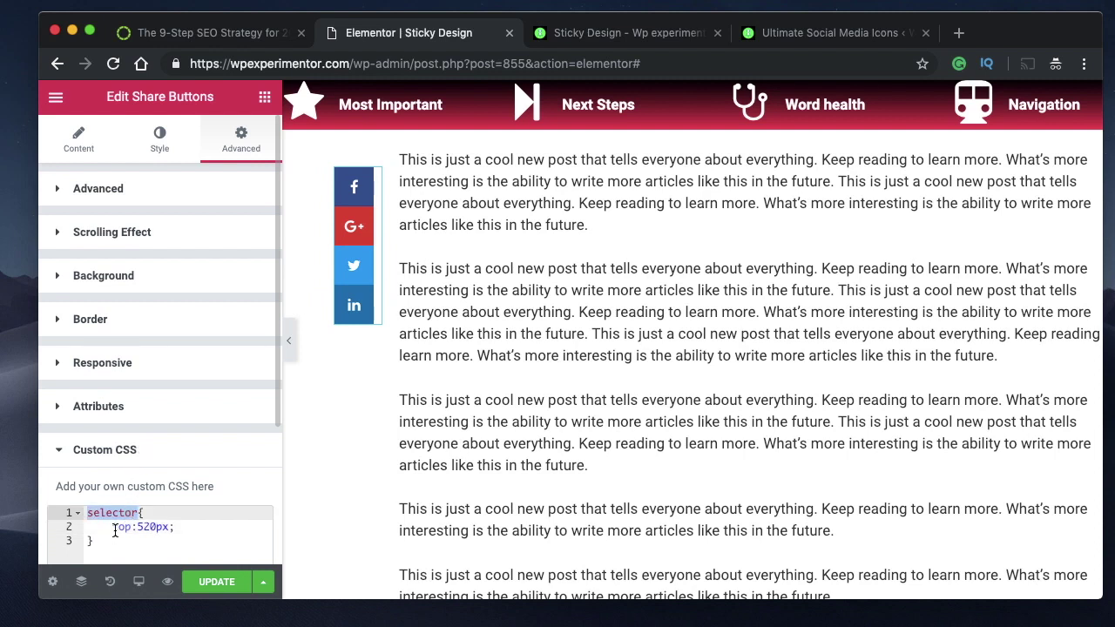
triple_click(114, 527)
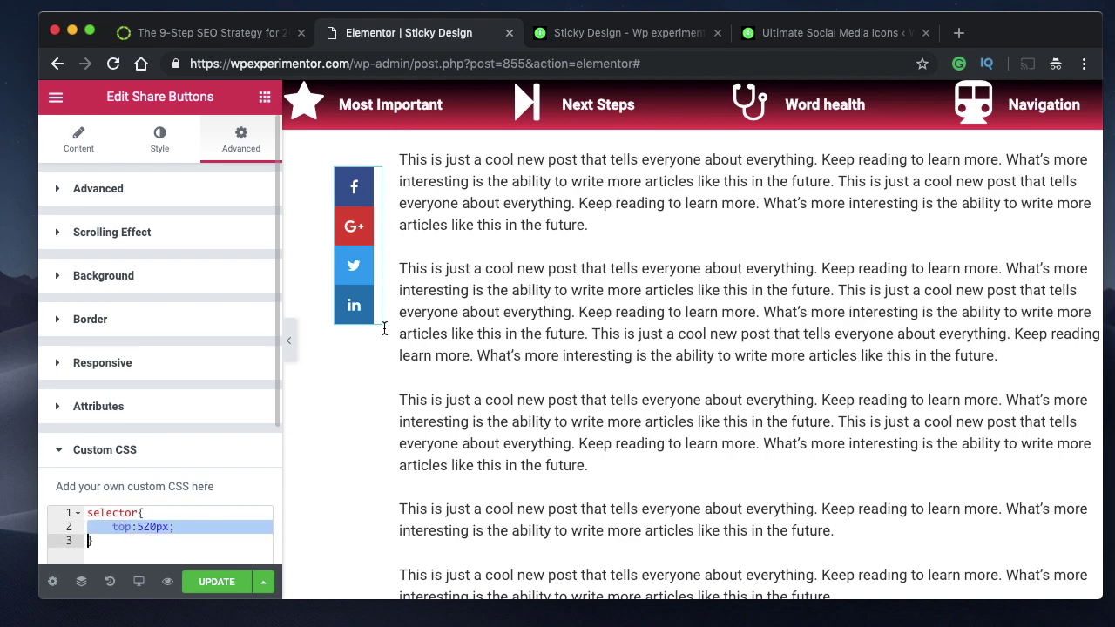
scroll(498, 375, "up", 10)
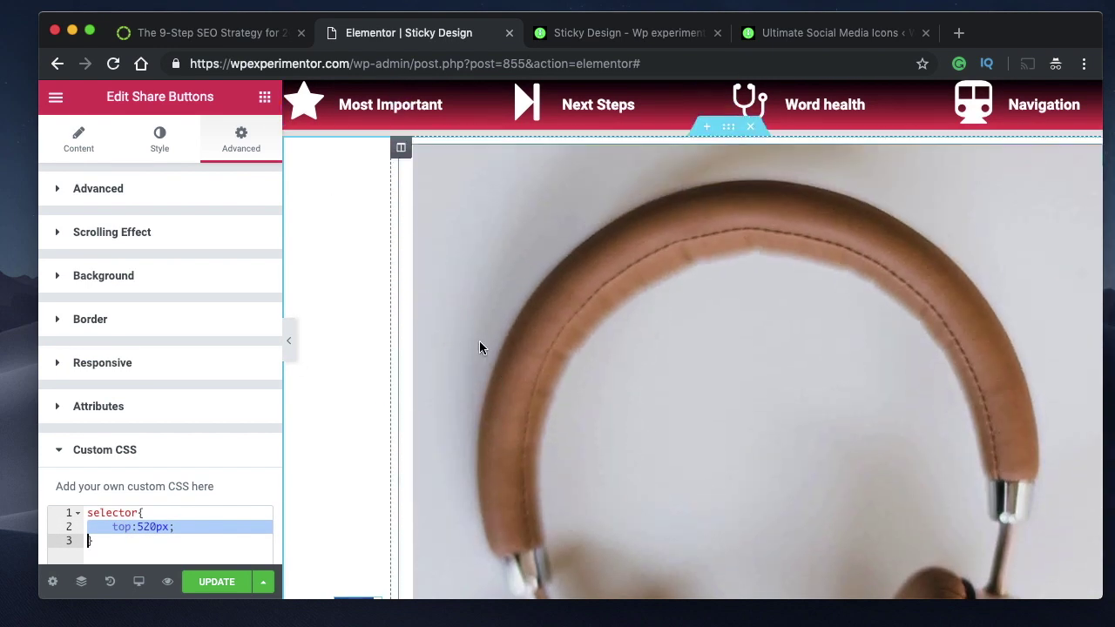
scroll(331, 441, "down", 3)
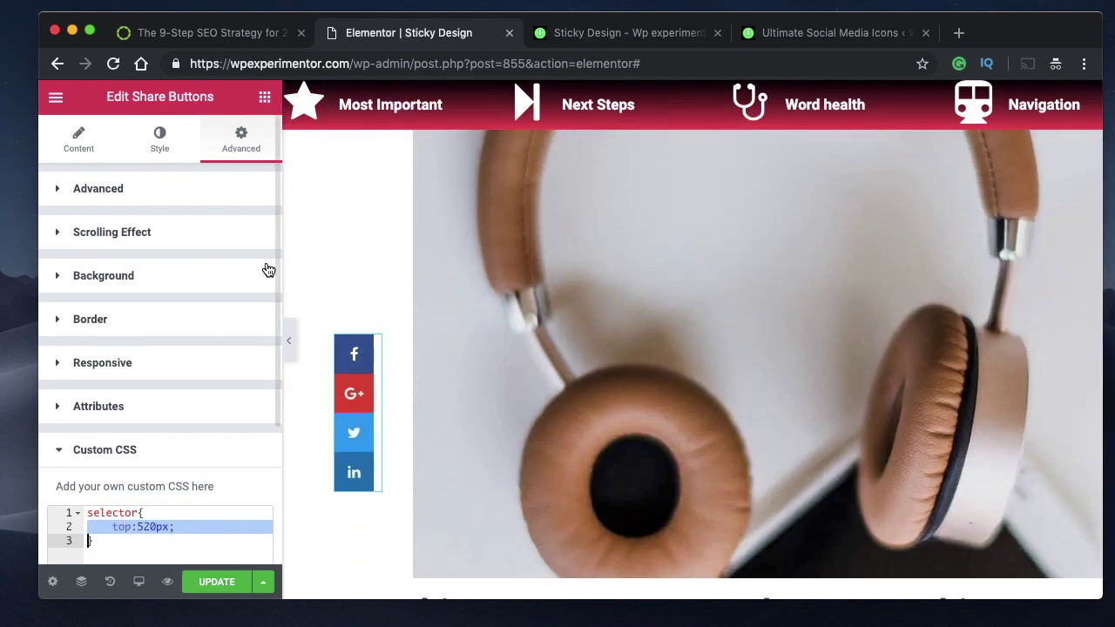
Review the share buttons' margin, padding and Z-index settings and check the sticky buttons down the post text.
left_click(155, 183)
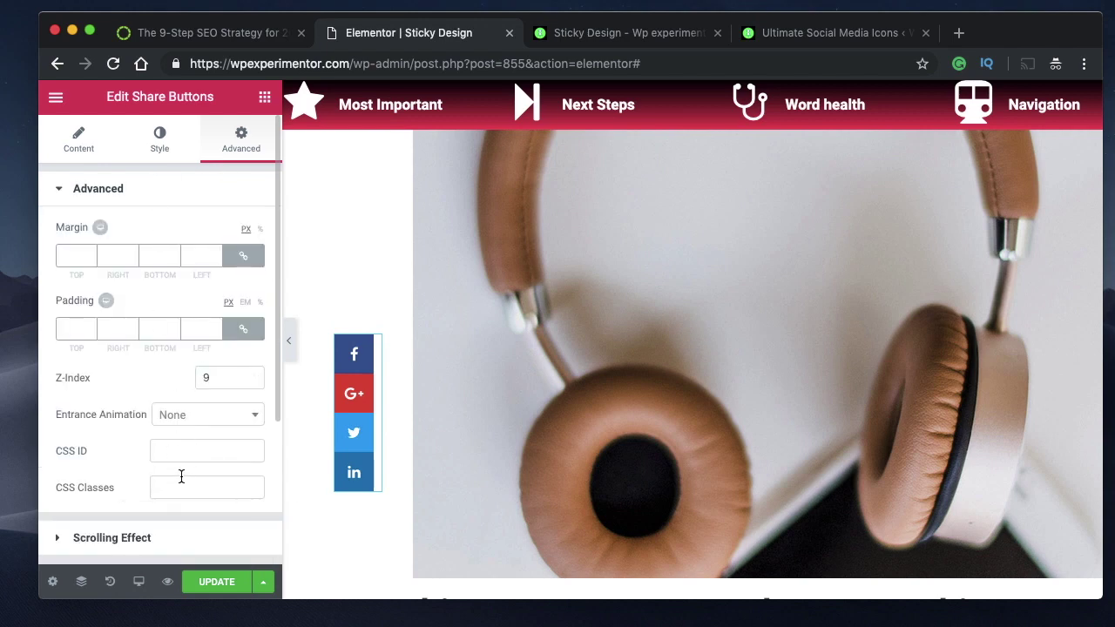
mouse_move(185, 481)
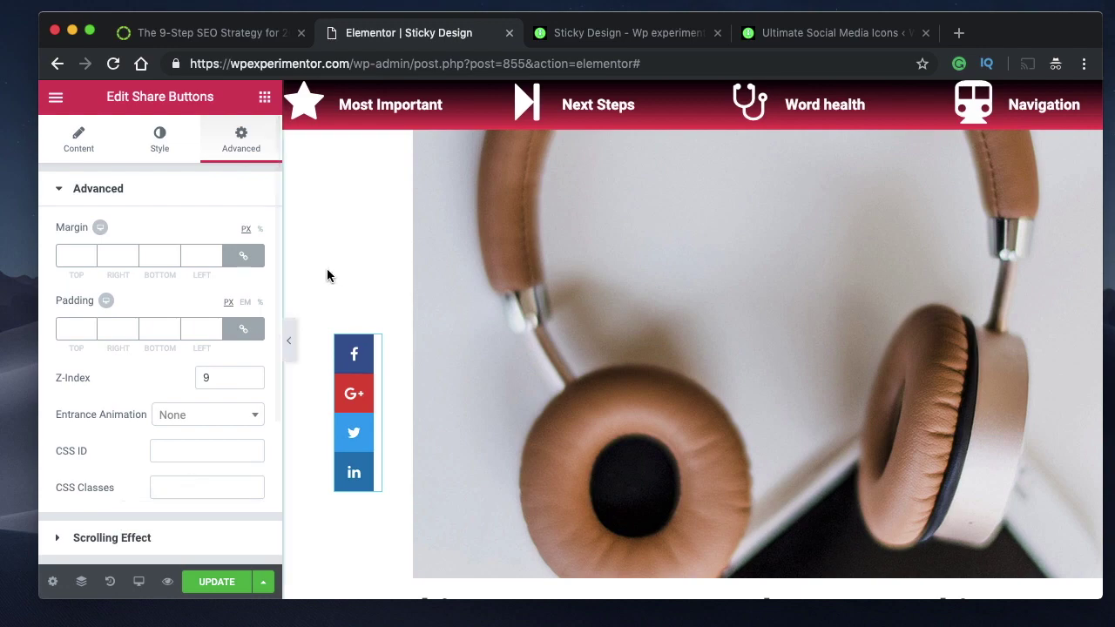
scroll(327, 268, "down", 10)
scroll(122, 450, "down", 5)
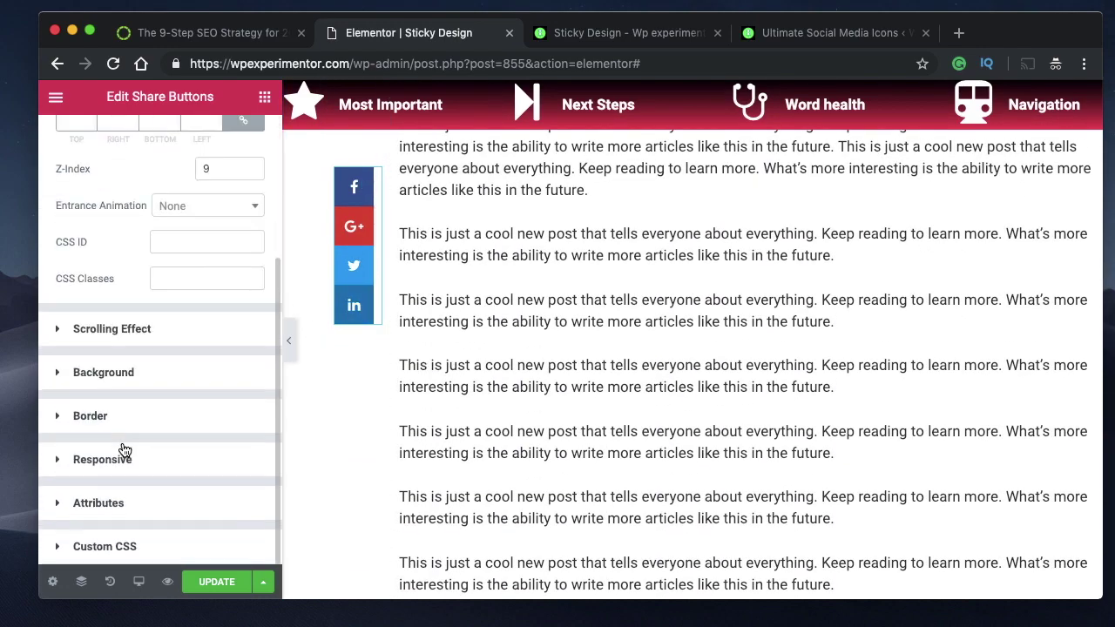
Reopen the share buttons' custom CSS and review the whole rule and its selector keyword.
left_click(130, 547)
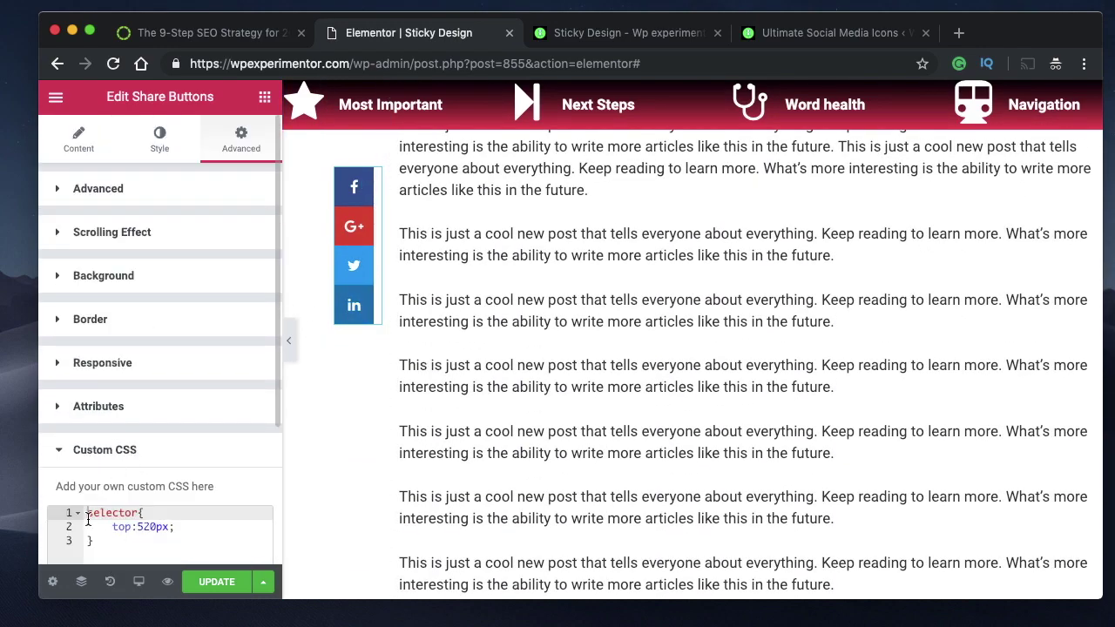
left_click_drag(87, 514, 91, 542)
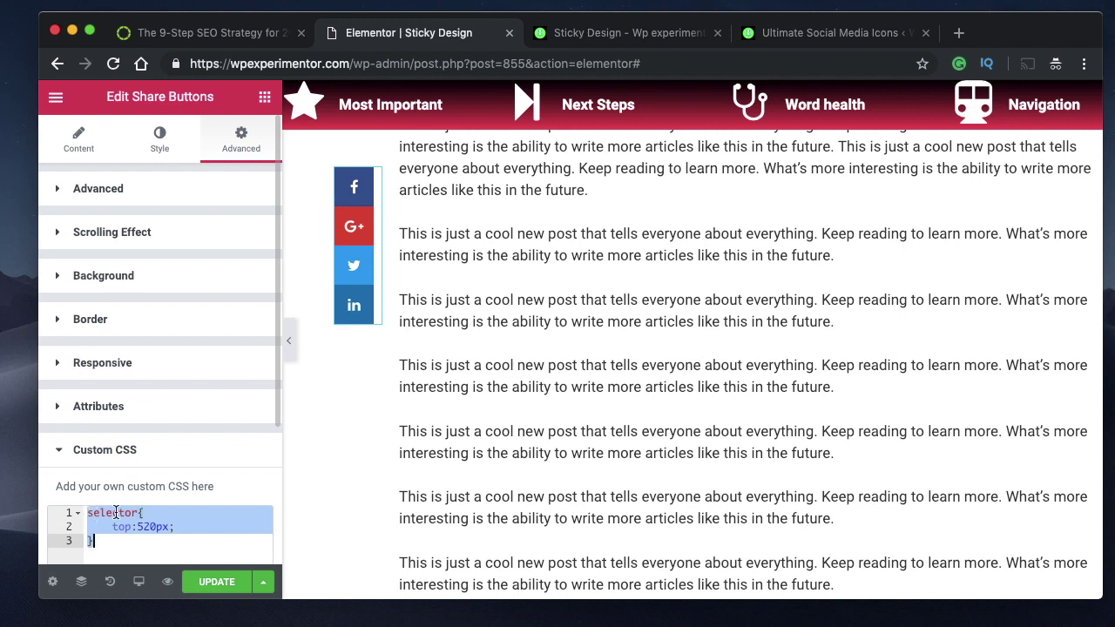
double_click(116, 512)
left_click(117, 512)
double_click(117, 512)
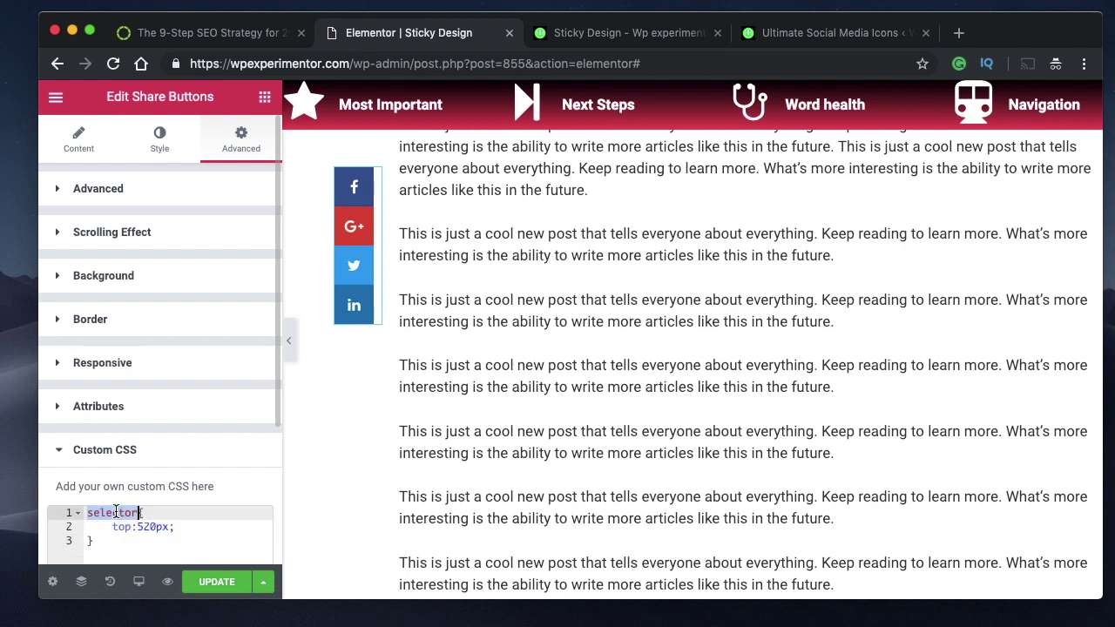
double_click(115, 512)
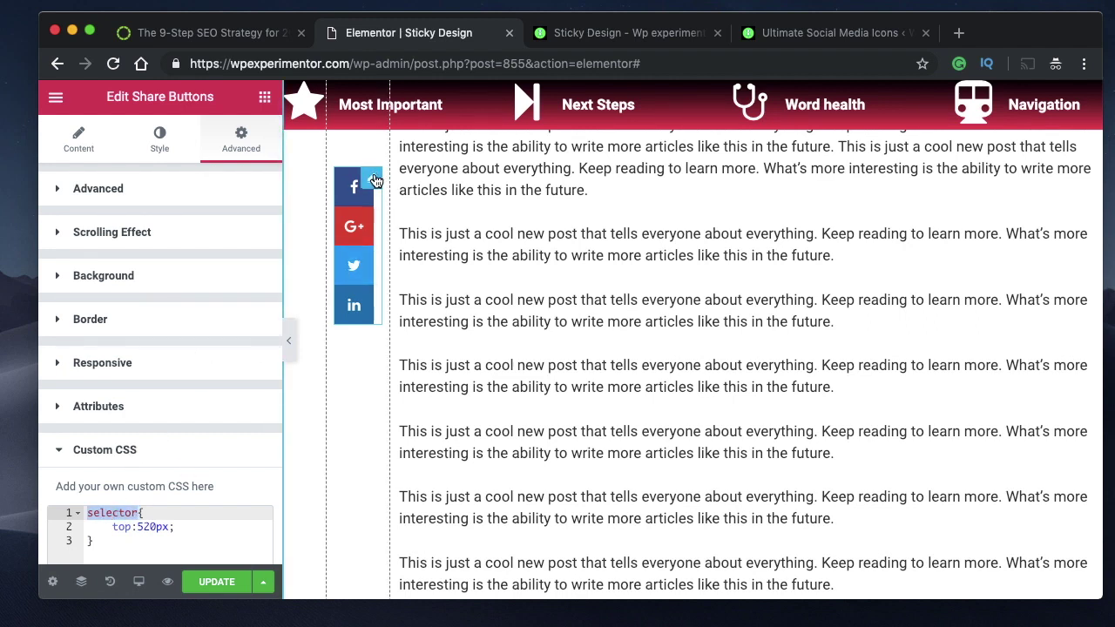
Collapse the custom CSS section and check the sticky share buttons from the page header through the post title and text.
left_click(171, 447)
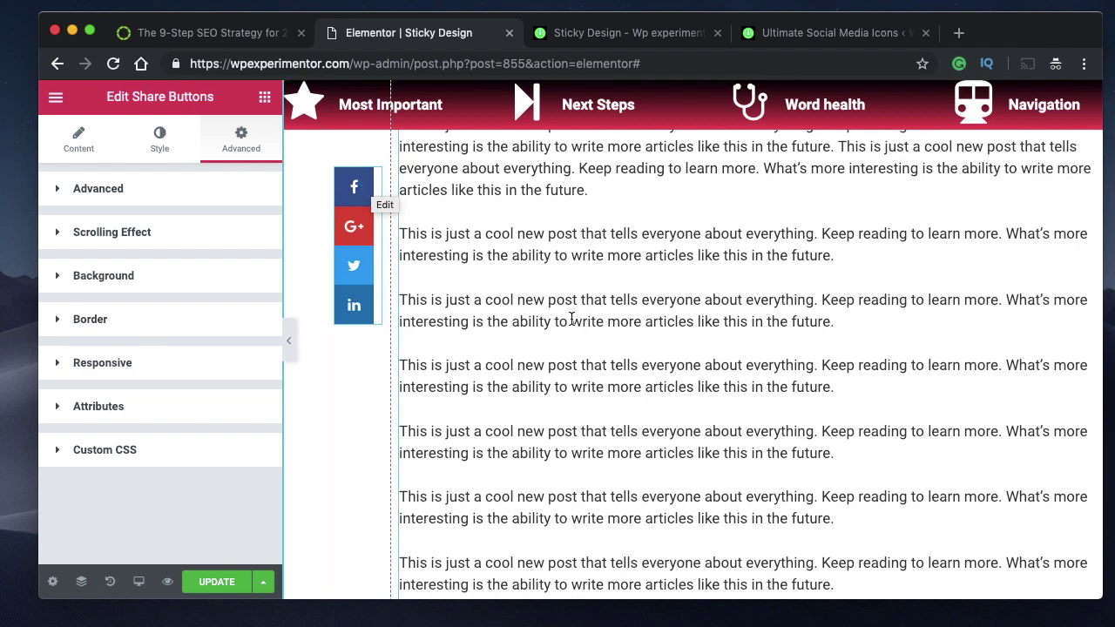
scroll(569, 319, "down", 5)
scroll(572, 319, "up", 10)
scroll(571, 318, "up", 5)
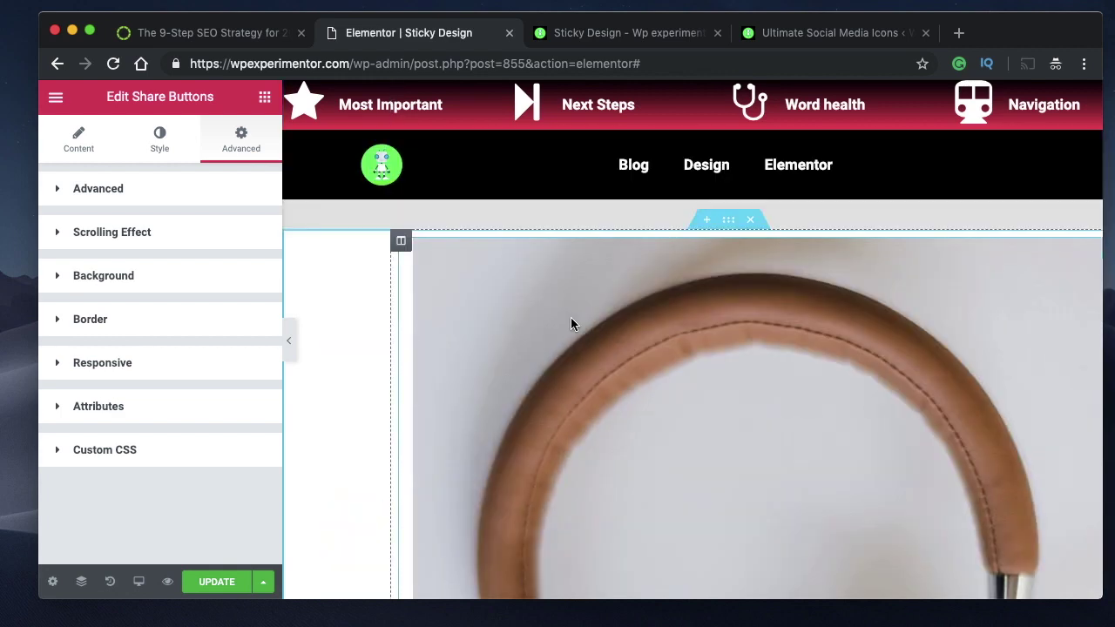
scroll(571, 319, "down", 6)
scroll(572, 319, "down", 1)
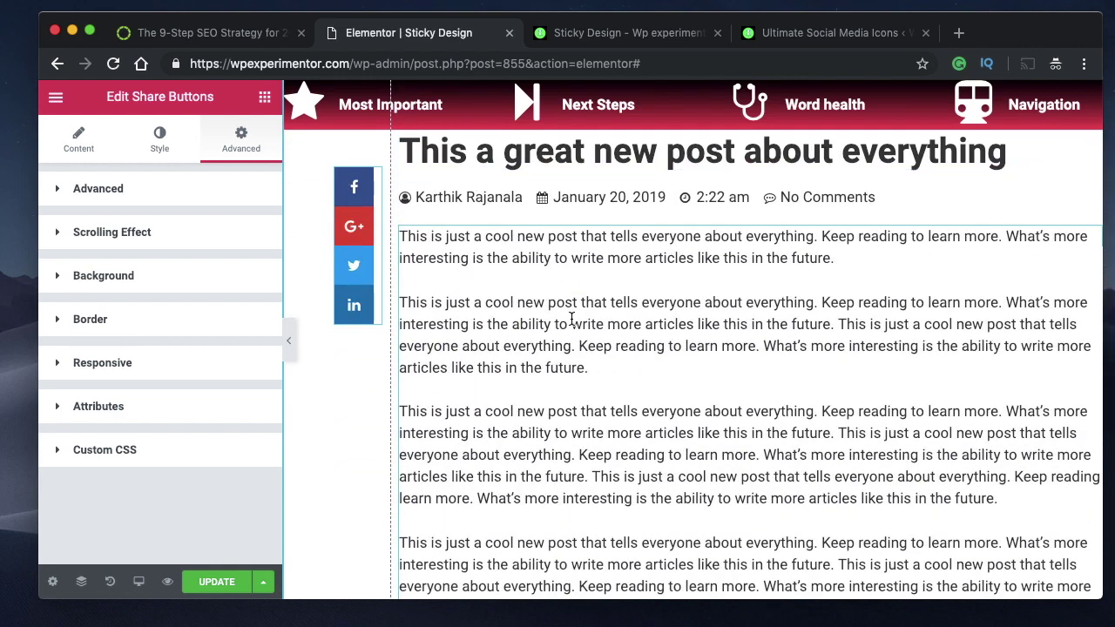